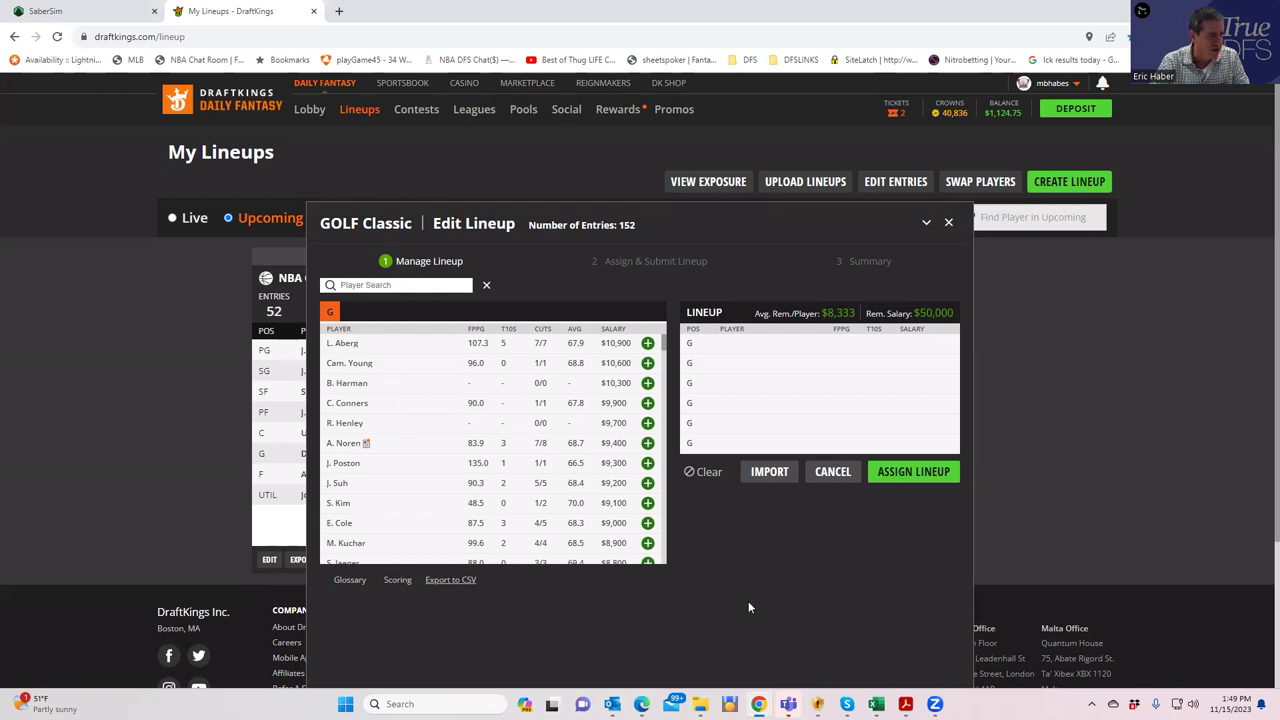
Step: Switch to the PGADK_Proj workbook in Excel and maximize its window
mouse_move(876, 704)
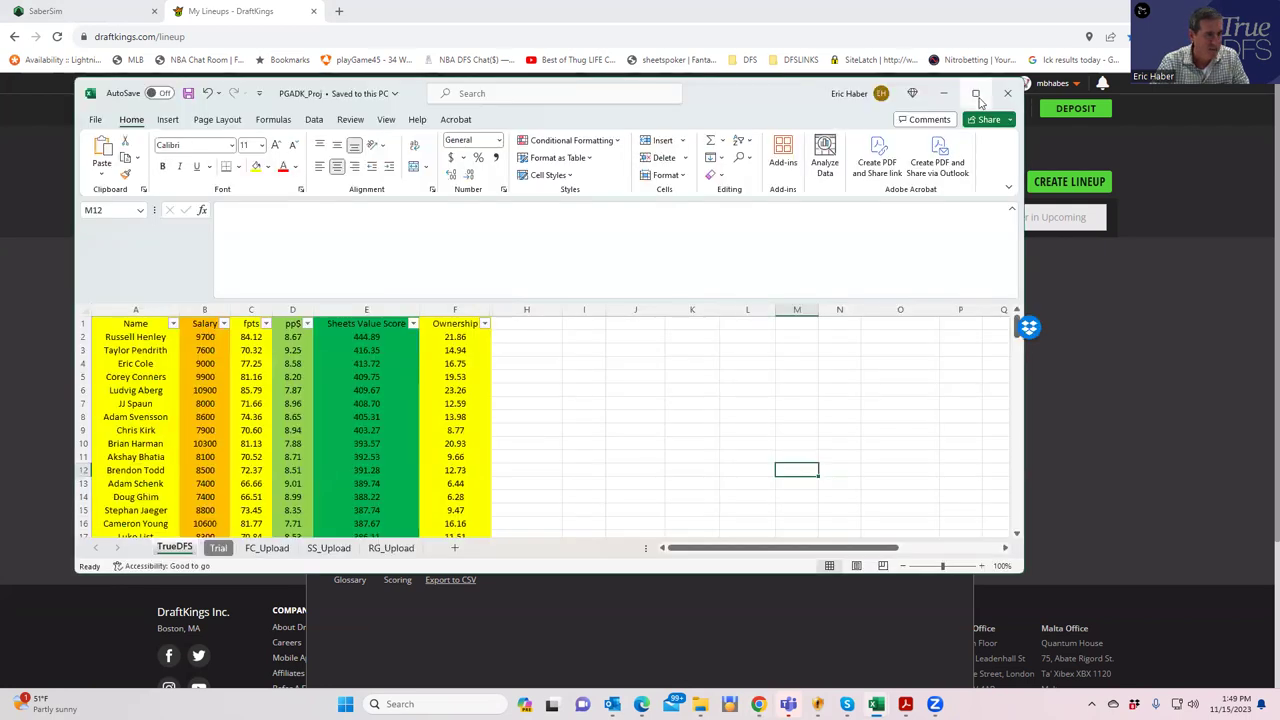
click(975, 94)
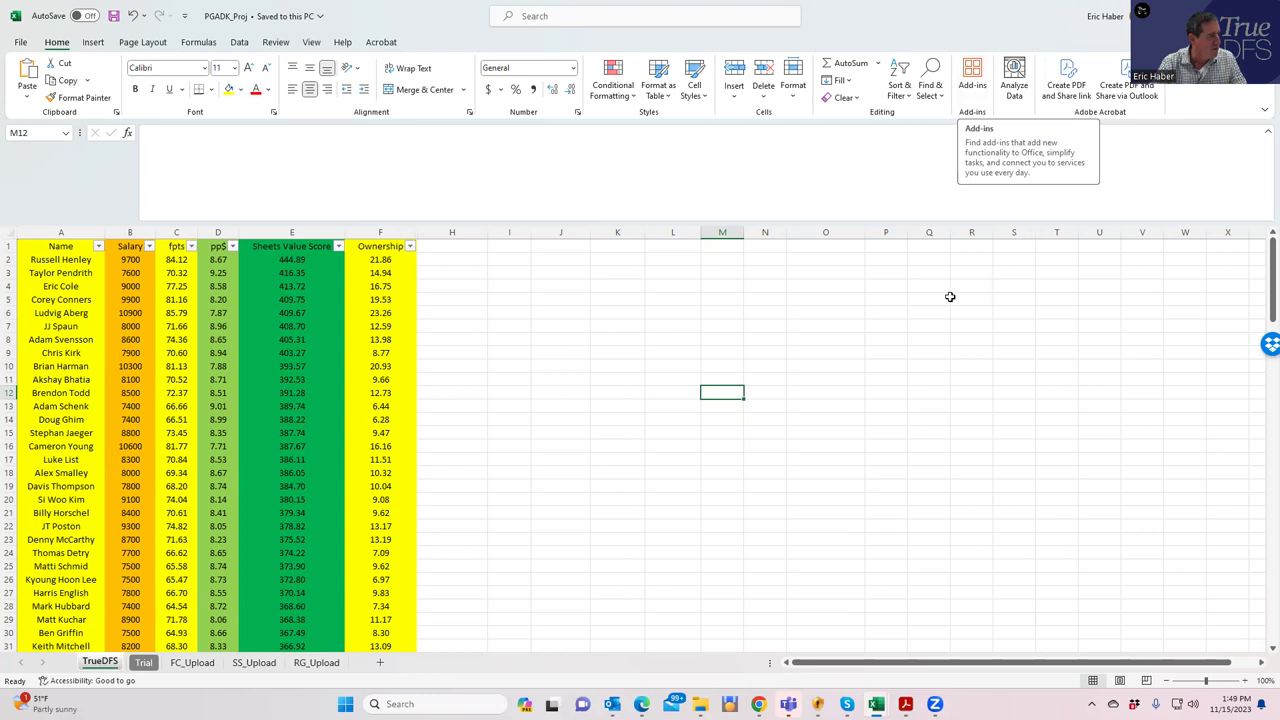
click(563, 372)
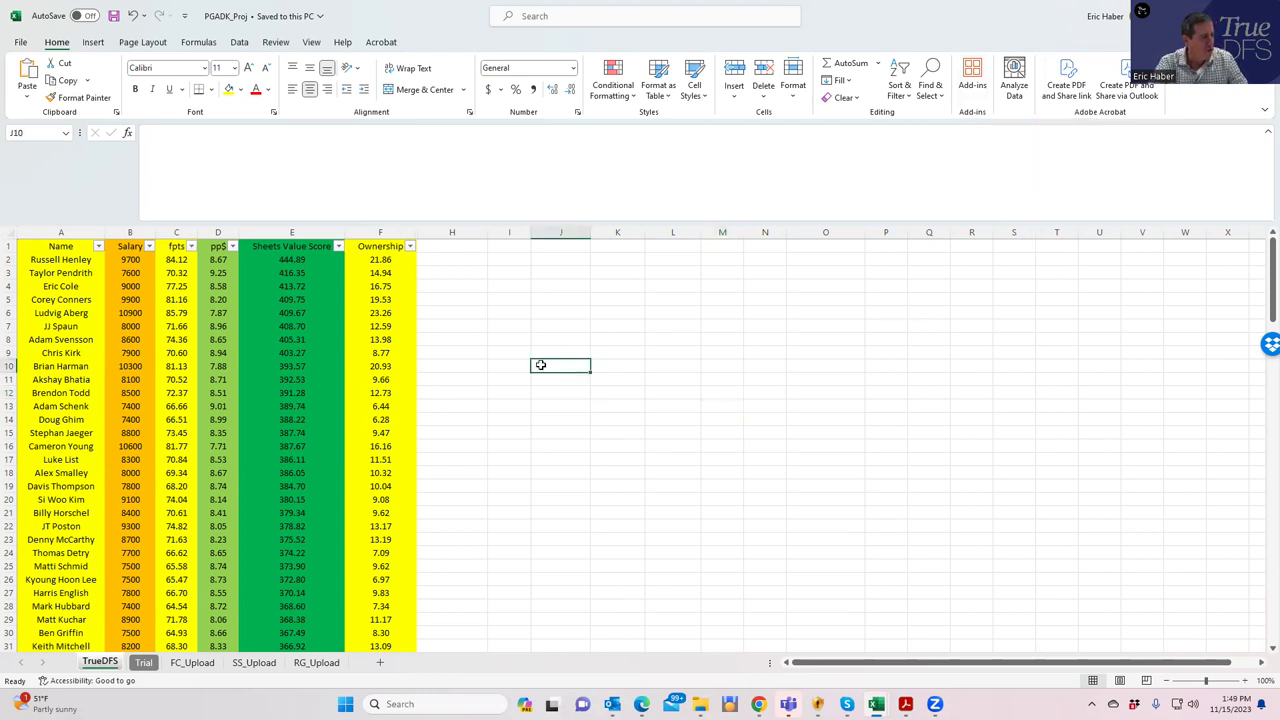
click(558, 391)
click(623, 408)
click(679, 430)
click(752, 436)
click(789, 459)
Step: Examine the projected points in the fpts column from the first golfer to the last
drag(176, 259, 181, 509)
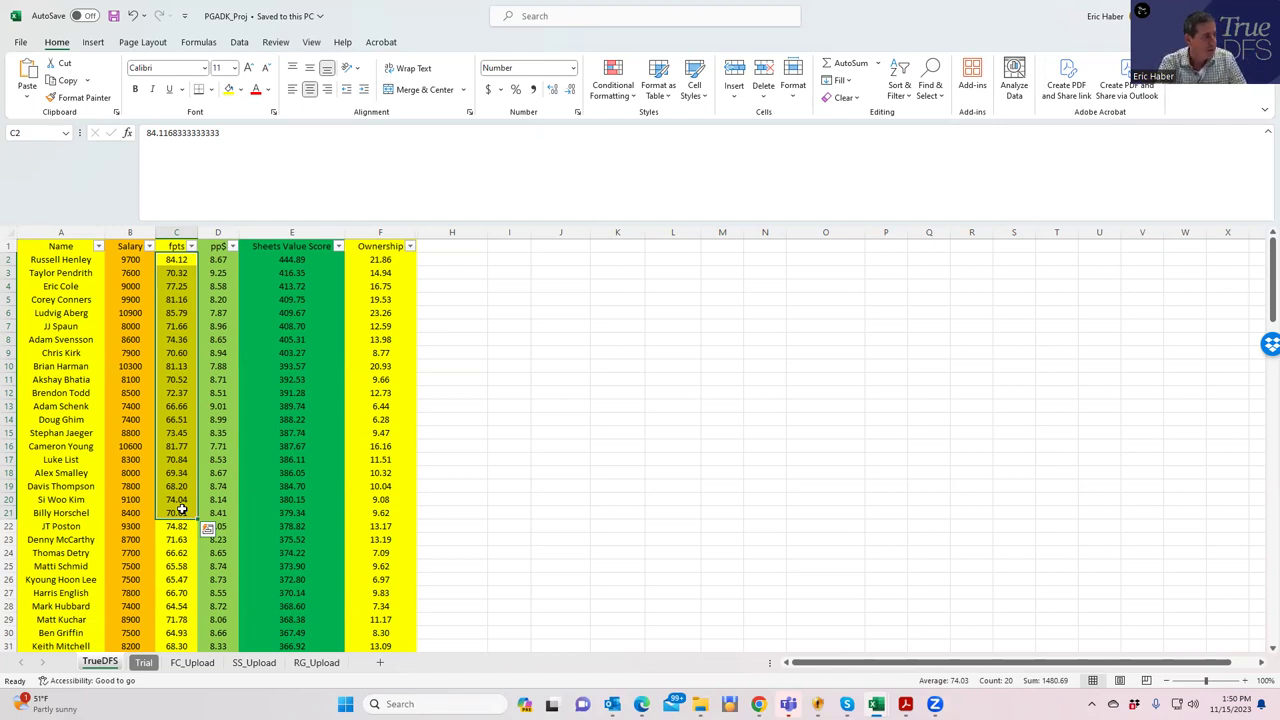
click(177, 327)
drag(173, 259, 167, 620)
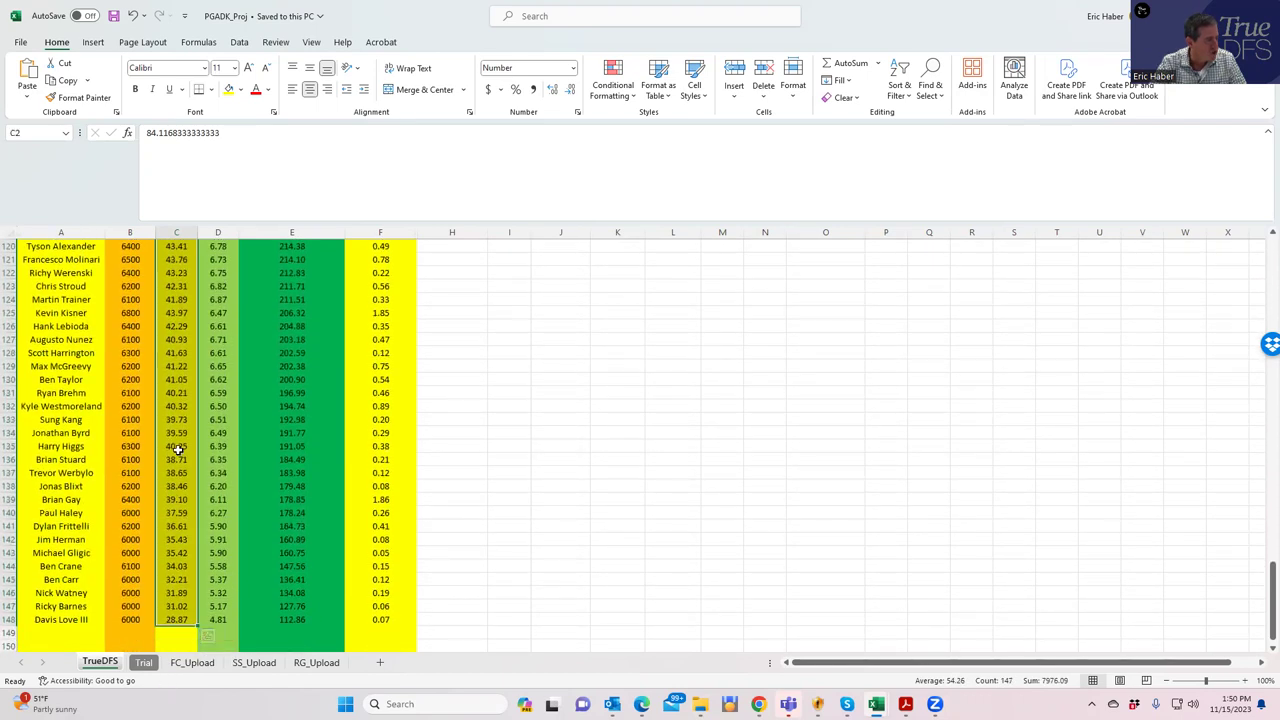
click(174, 367)
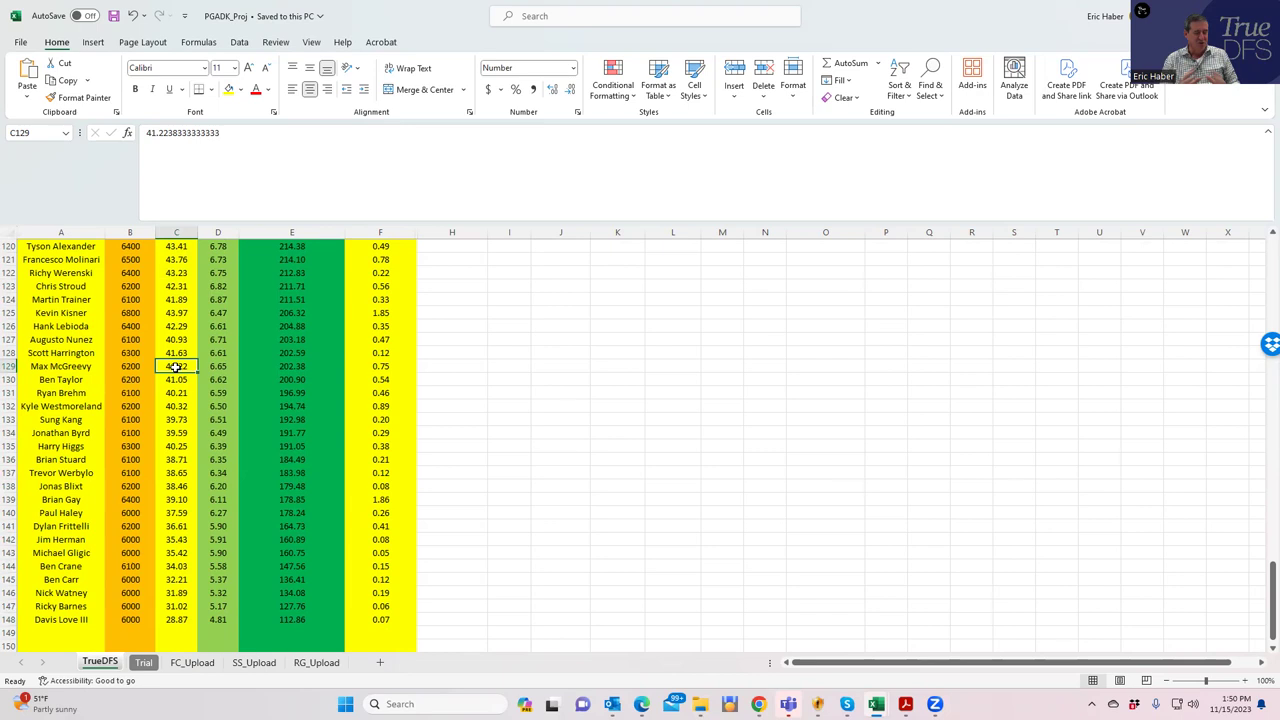
scroll(568, 426, up, 10)
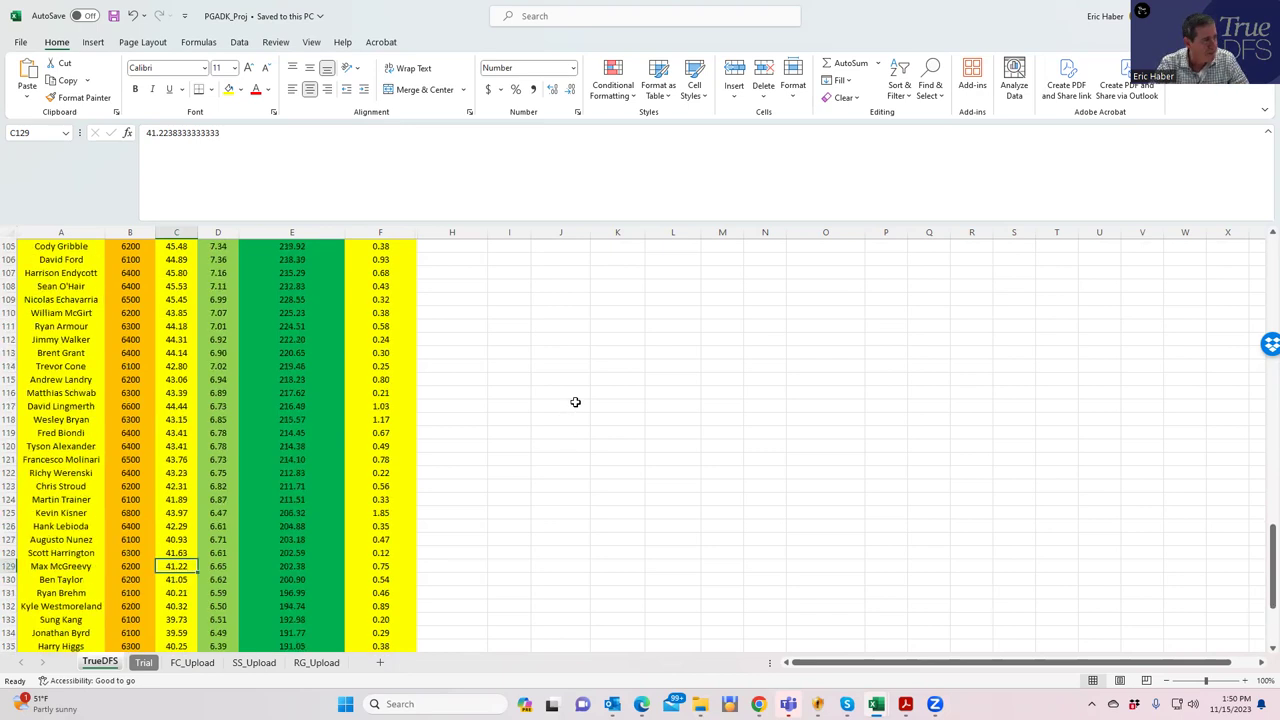
drag(1260, 365, 1262, 224)
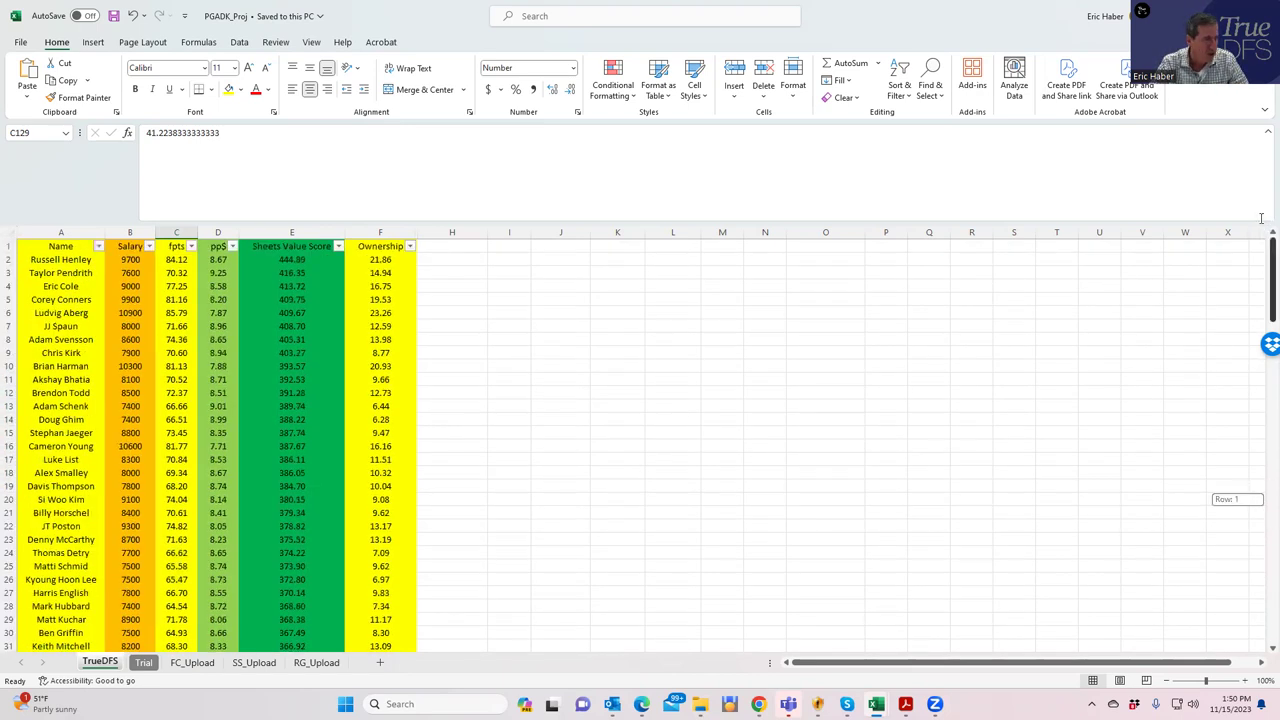
Step: Sort the golfer table by the pp$ column from largest to smallest
drag(170, 259, 201, 246)
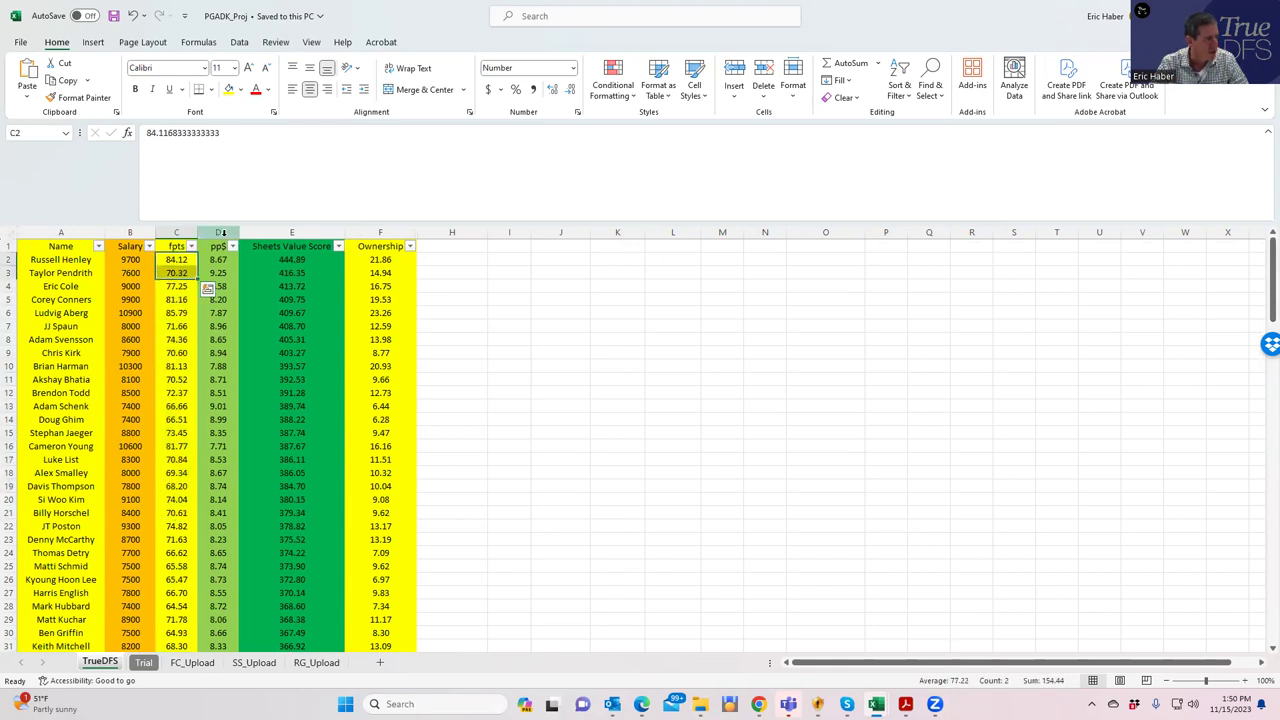
click(234, 249)
click(186, 281)
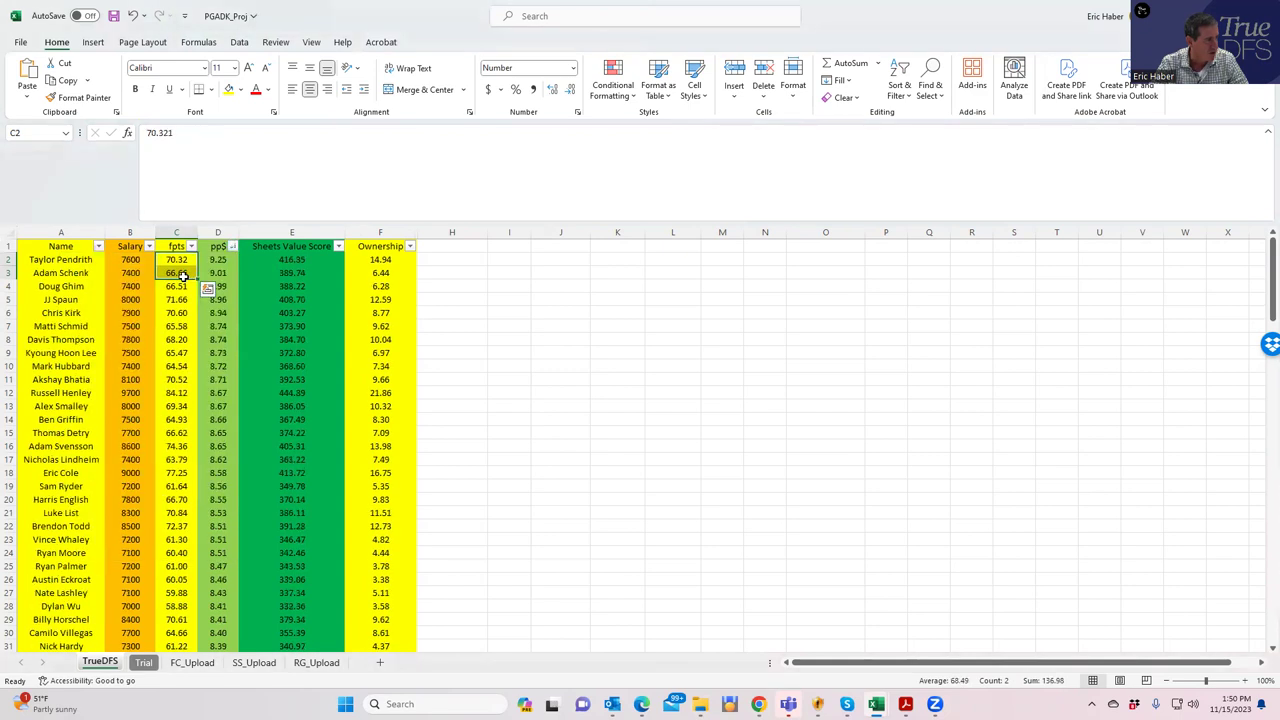
Step: Sort the golfer table by Sheets Value Score from largest to smallest
click(339, 247)
click(263, 281)
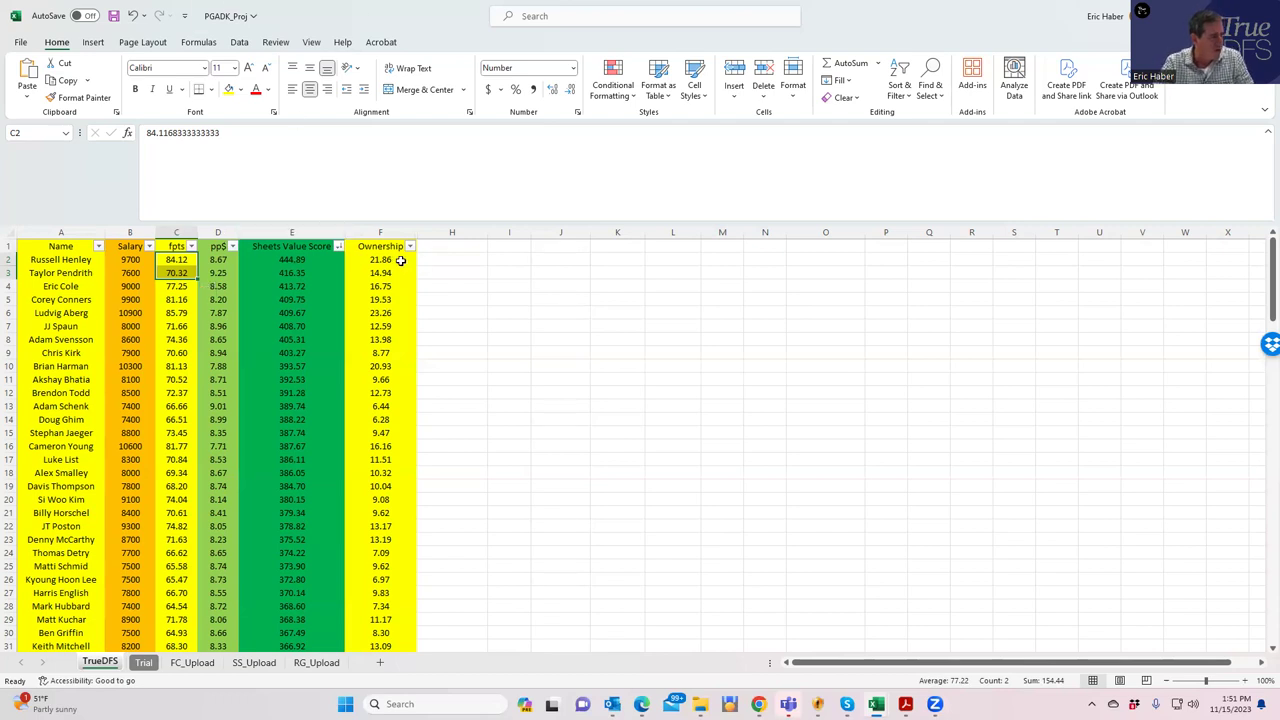
Step: Examine the Ownership column for the whole field, including Taylor Pendrith, Ludvig Aberg, Chris Kirk, Russell Henley and Brian Harman
drag(385, 259, 416, 624)
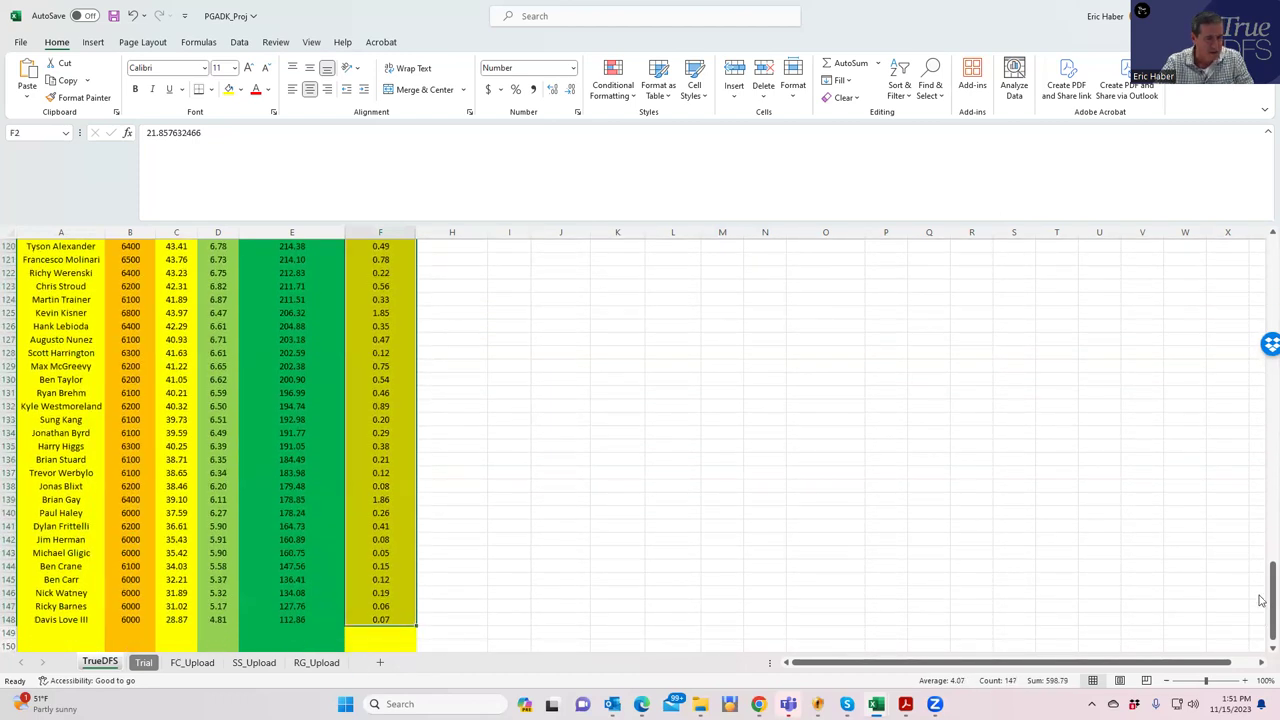
drag(1272, 600, 1272, 250)
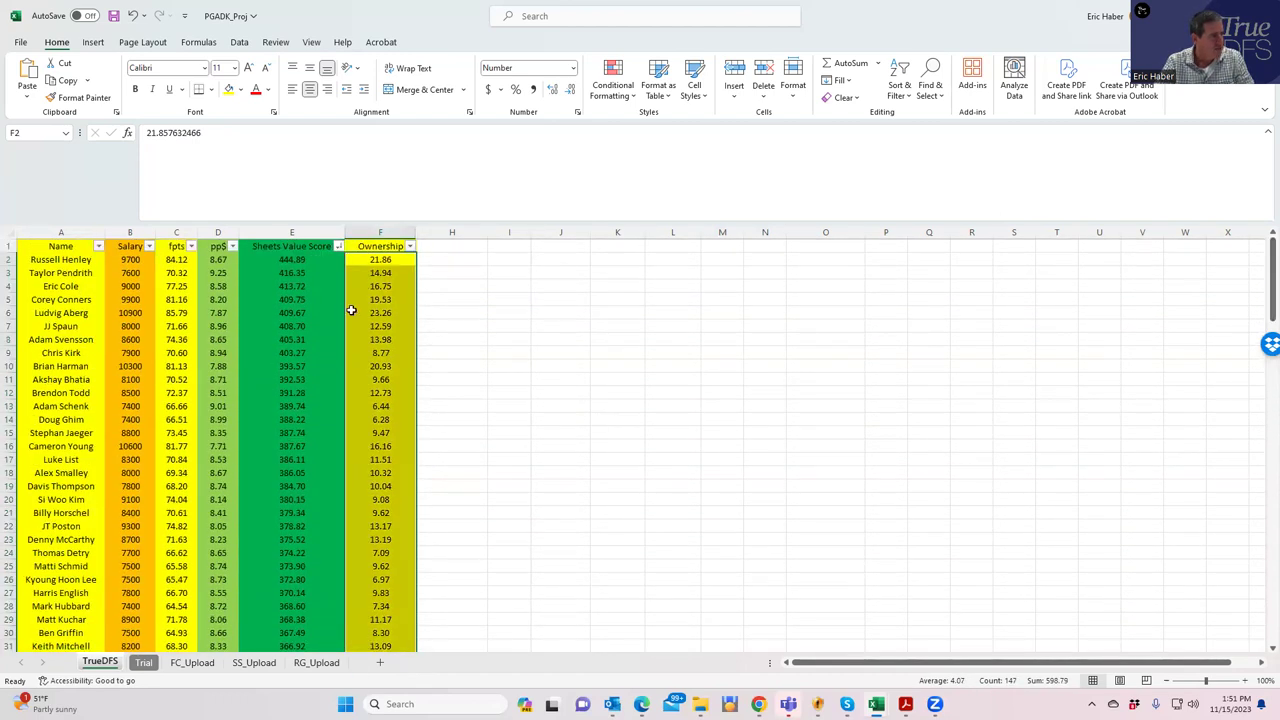
click(380, 273)
click(378, 313)
click(378, 353)
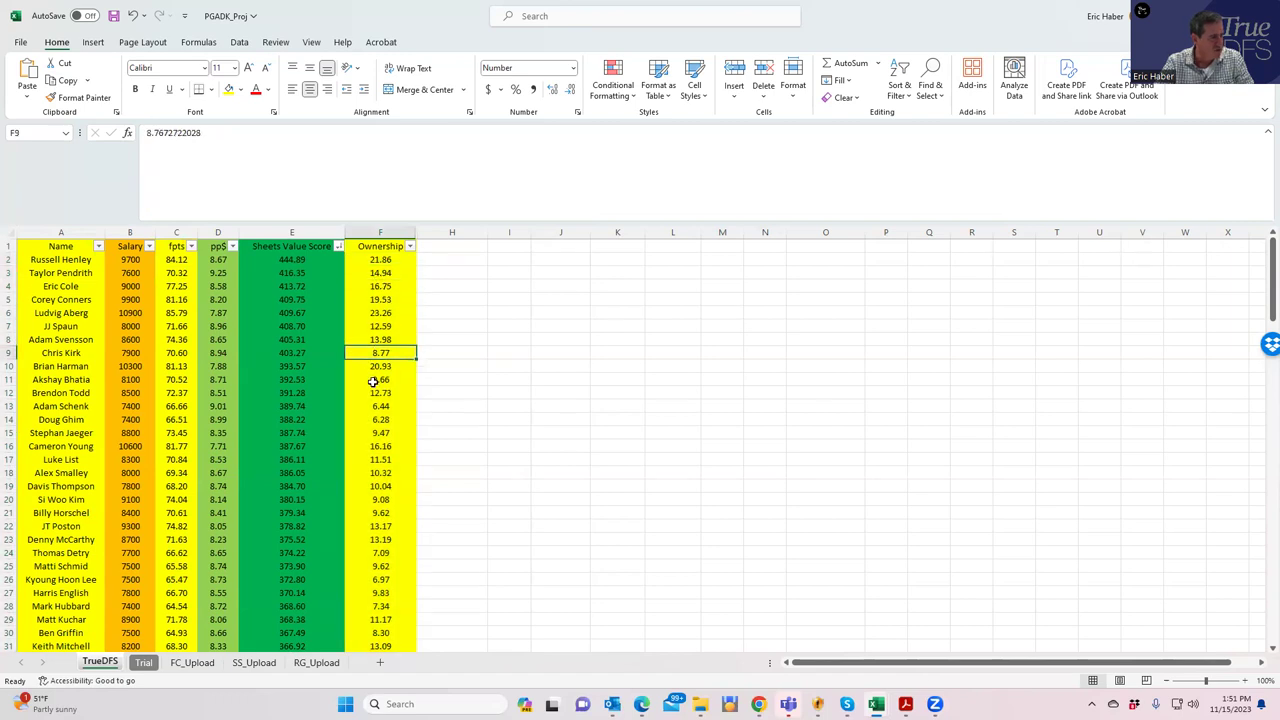
click(374, 260)
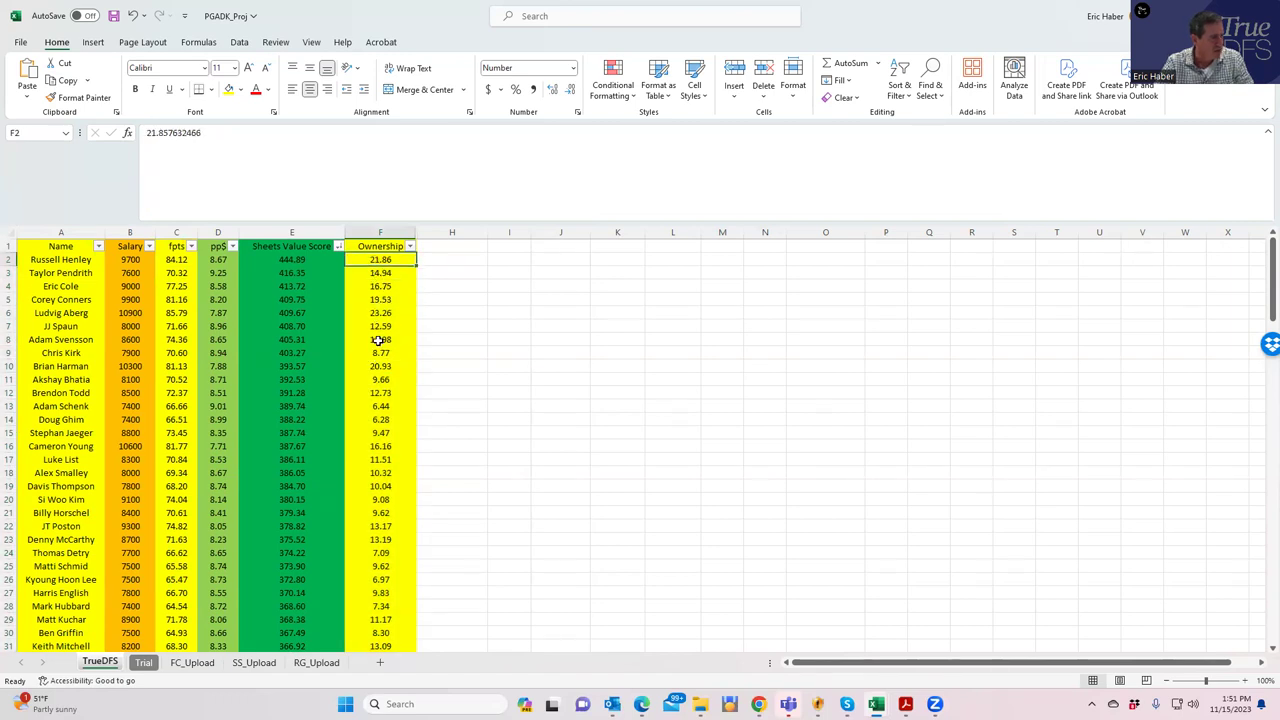
click(380, 369)
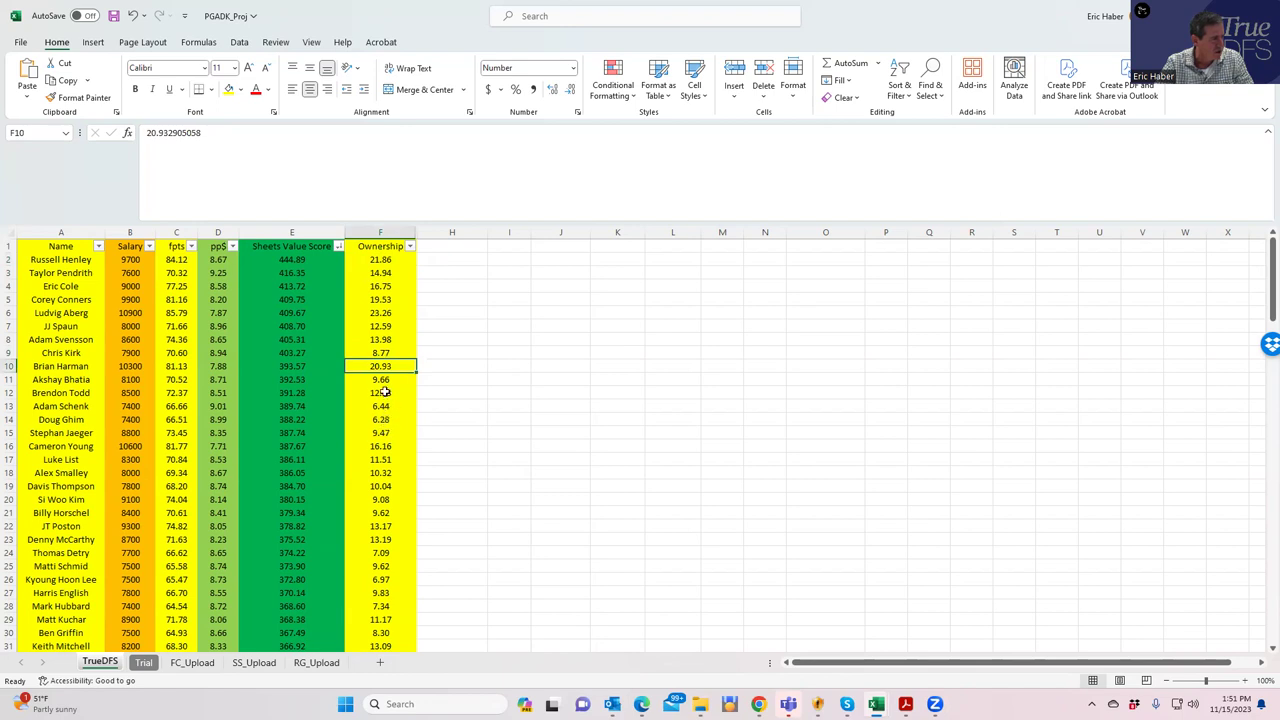
click(374, 312)
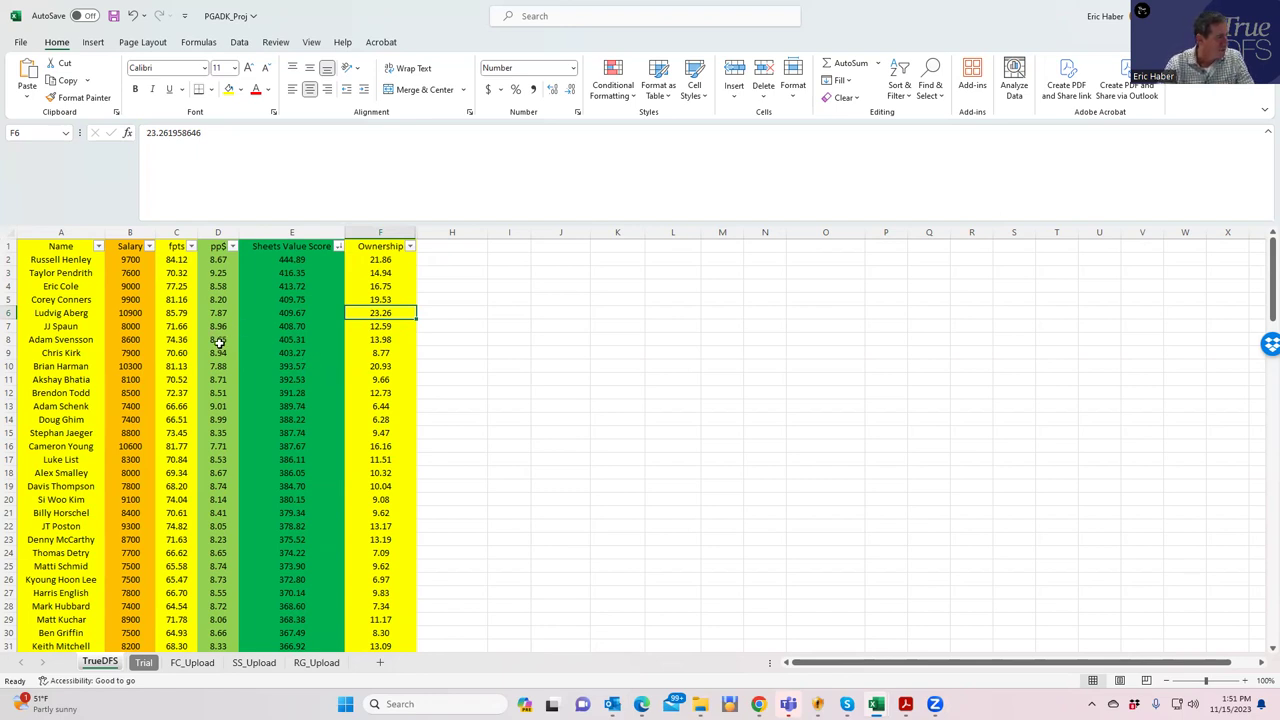
Step: Compare the Ownership and Sheets Value Score of Chris Kirk and Taylor Pendrith, and check the ownership of Ludvig Aberg and Cameron Young
click(381, 353)
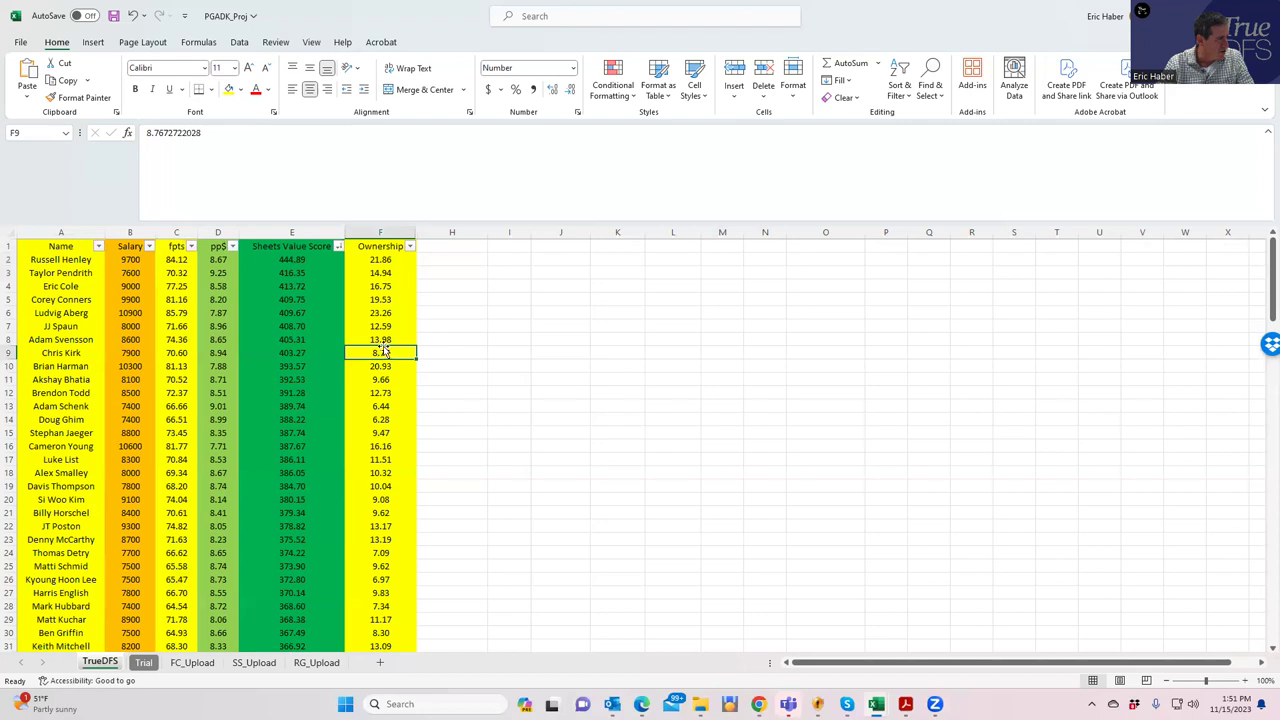
click(383, 273)
click(292, 352)
click(289, 271)
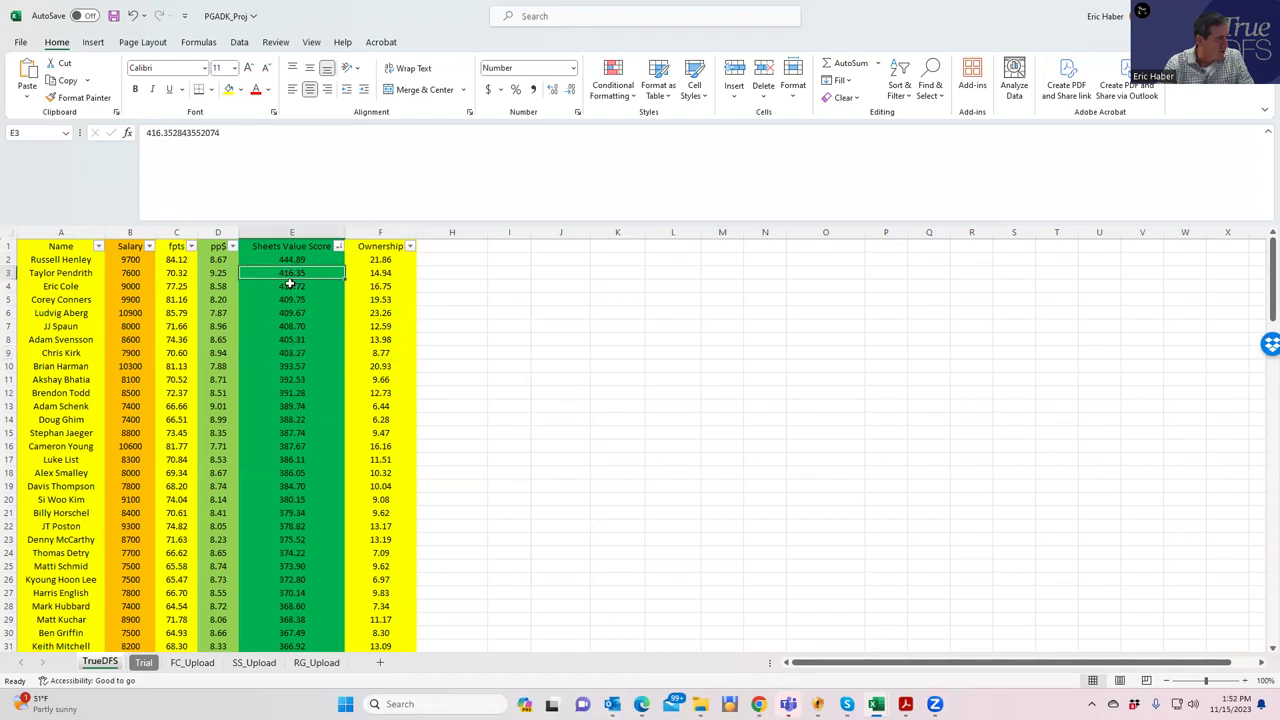
click(292, 352)
click(289, 272)
click(380, 273)
click(383, 314)
click(378, 351)
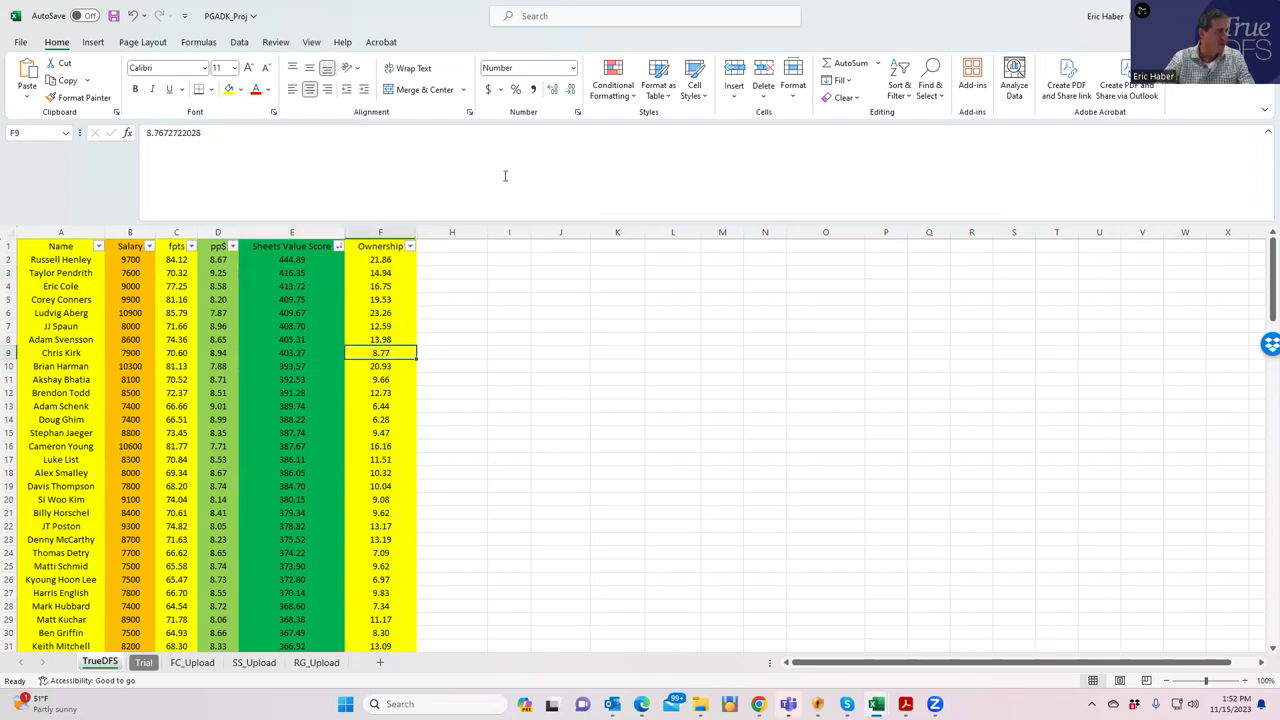
click(381, 446)
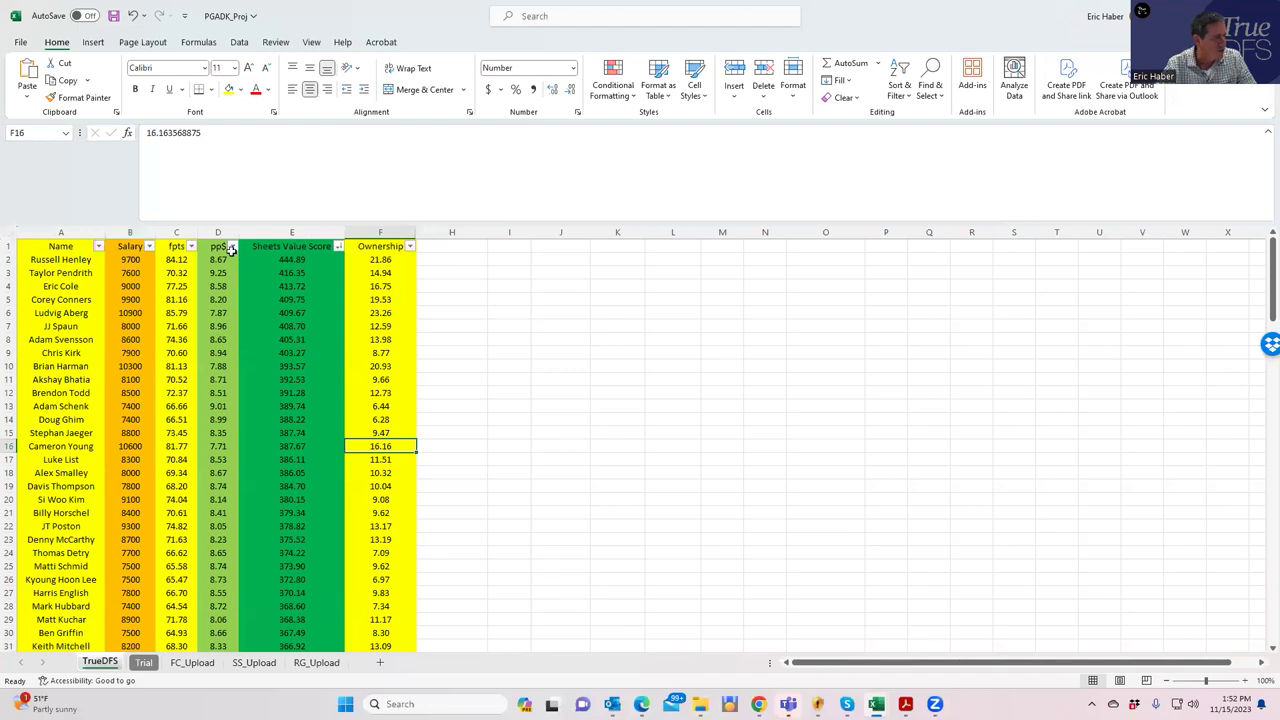
Step: Reapply the largest-to-smallest sort on the Sheets Value Score column
click(339, 247)
click(281, 280)
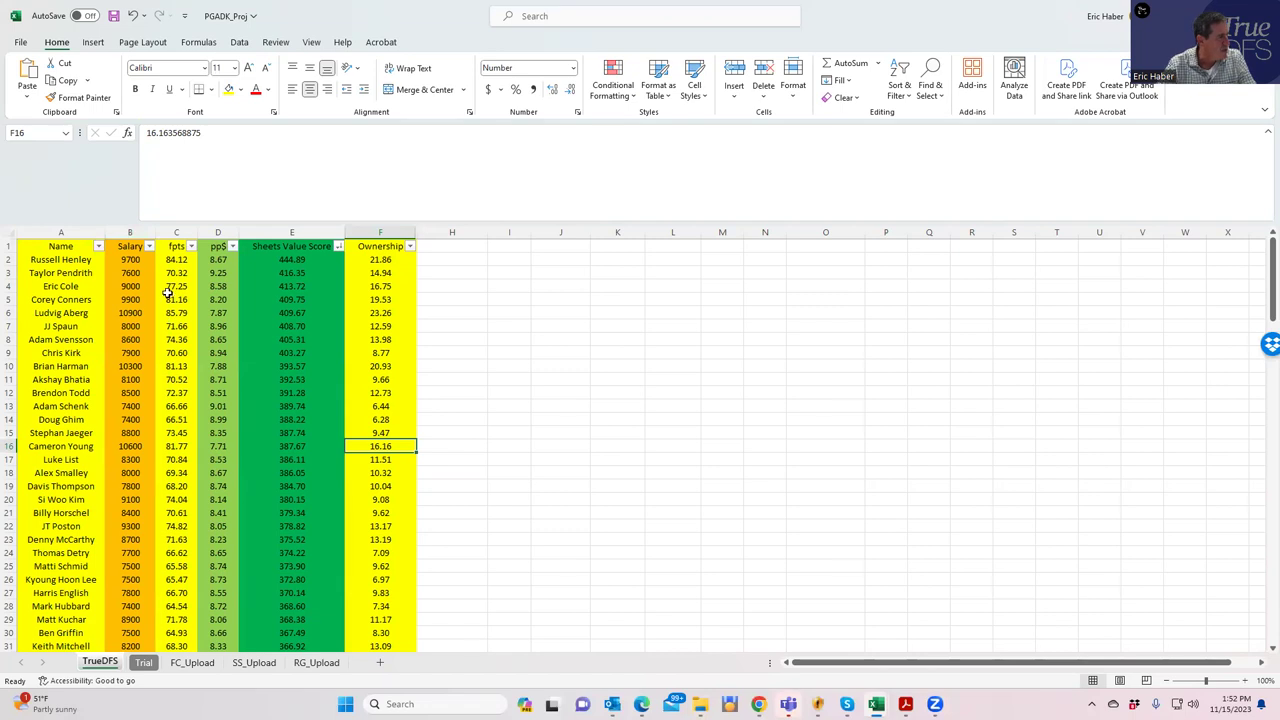
Step: Check Russell Henley's salary and the ownership of Henley, Taylor Pendrith, Akshay Bhatia and Chris Kirk
click(139, 262)
click(383, 260)
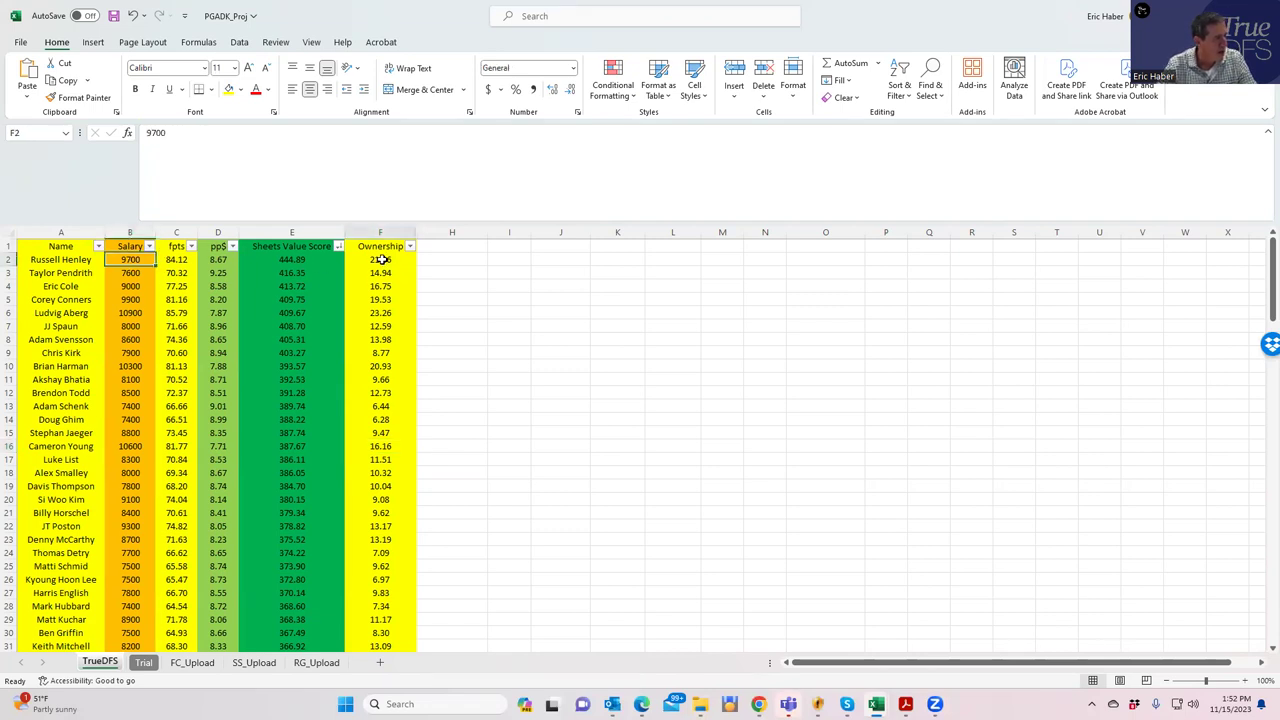
click(406, 275)
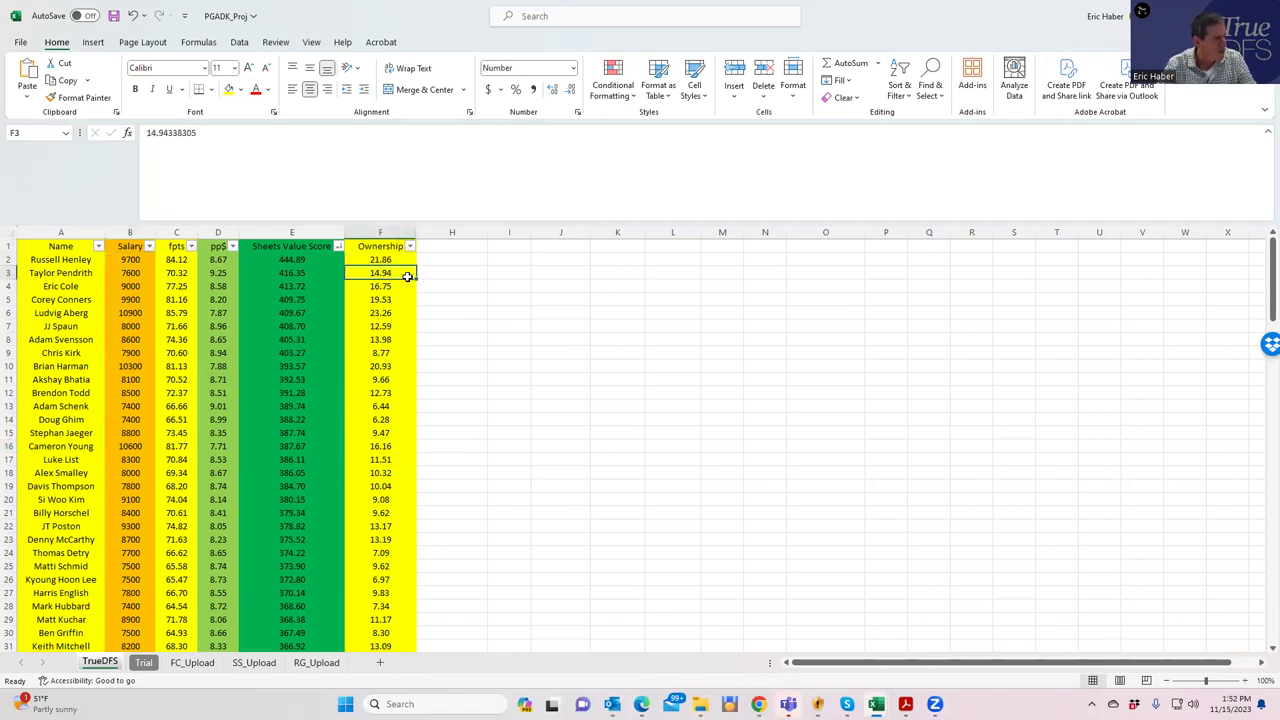
click(377, 377)
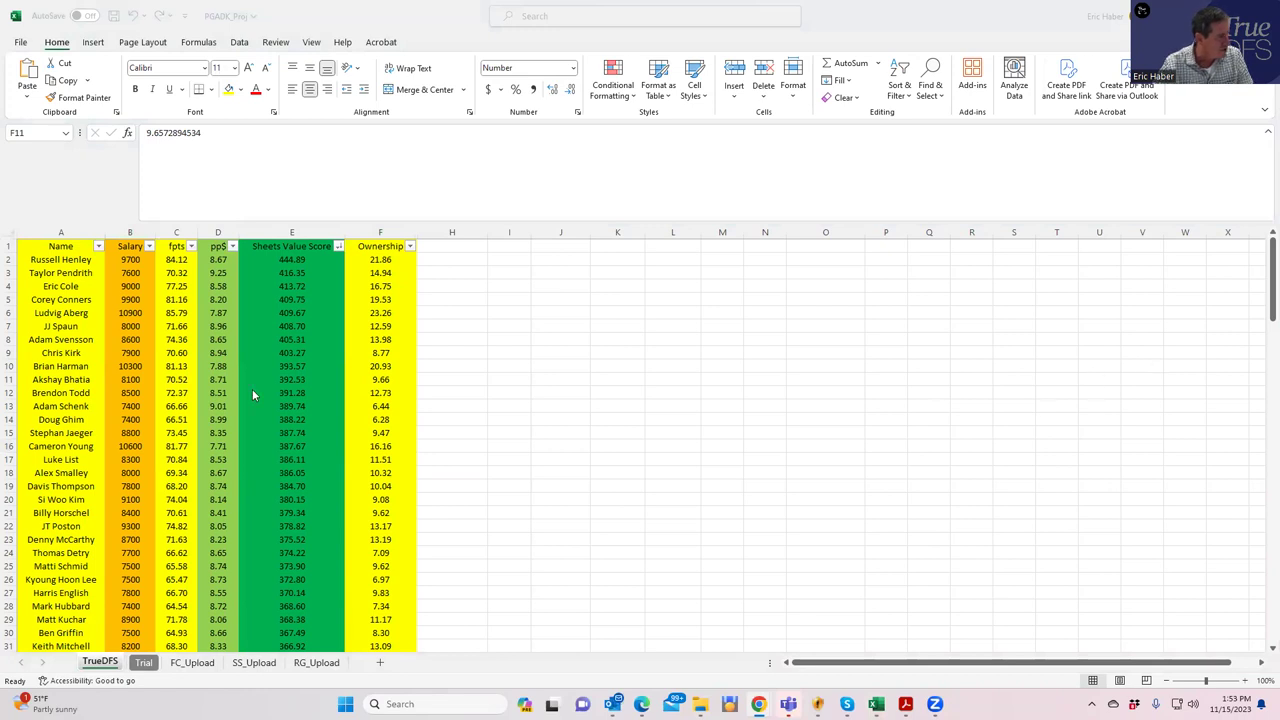
click(376, 352)
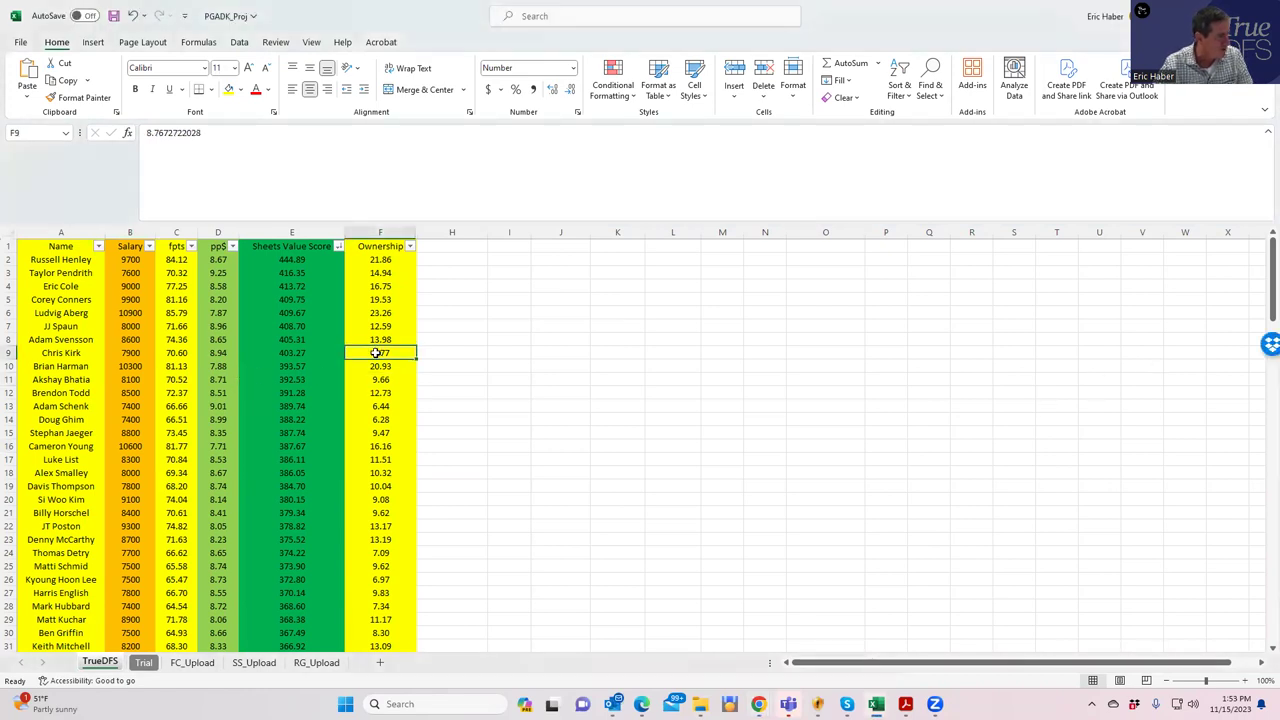
Step: Check the salaries of Adam Schenk and Doug Ghim and the ownership of Stephan Jaeger
click(131, 404)
click(139, 420)
click(391, 430)
click(132, 405)
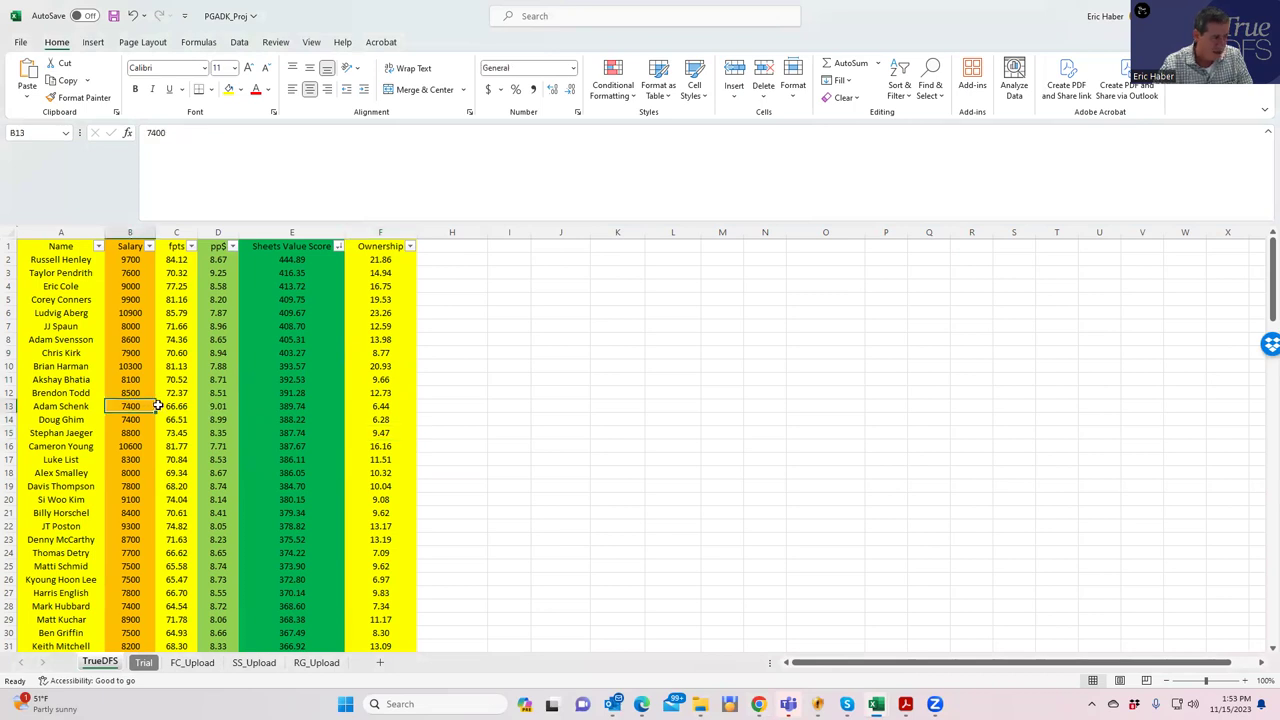
Step: Compare the ownership of Akshay Bhatia, Brian Harman and Ludvig Aberg
click(381, 381)
click(374, 365)
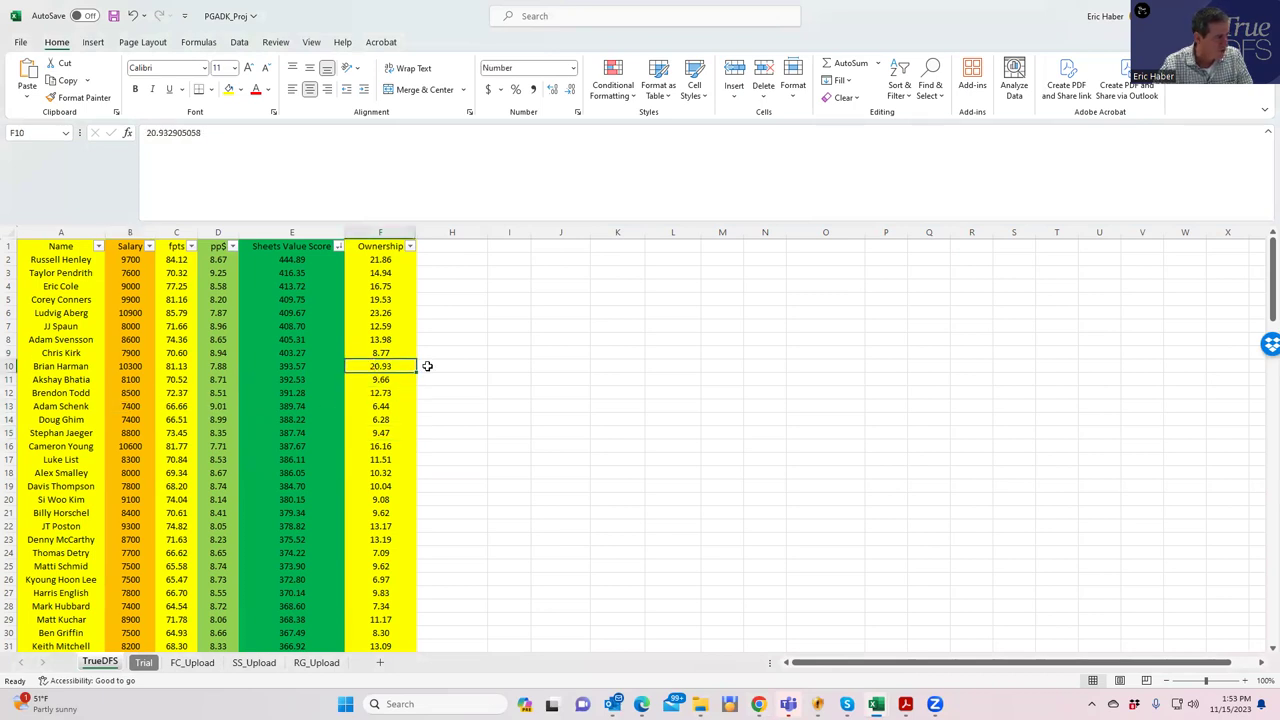
click(380, 388)
click(378, 366)
click(378, 315)
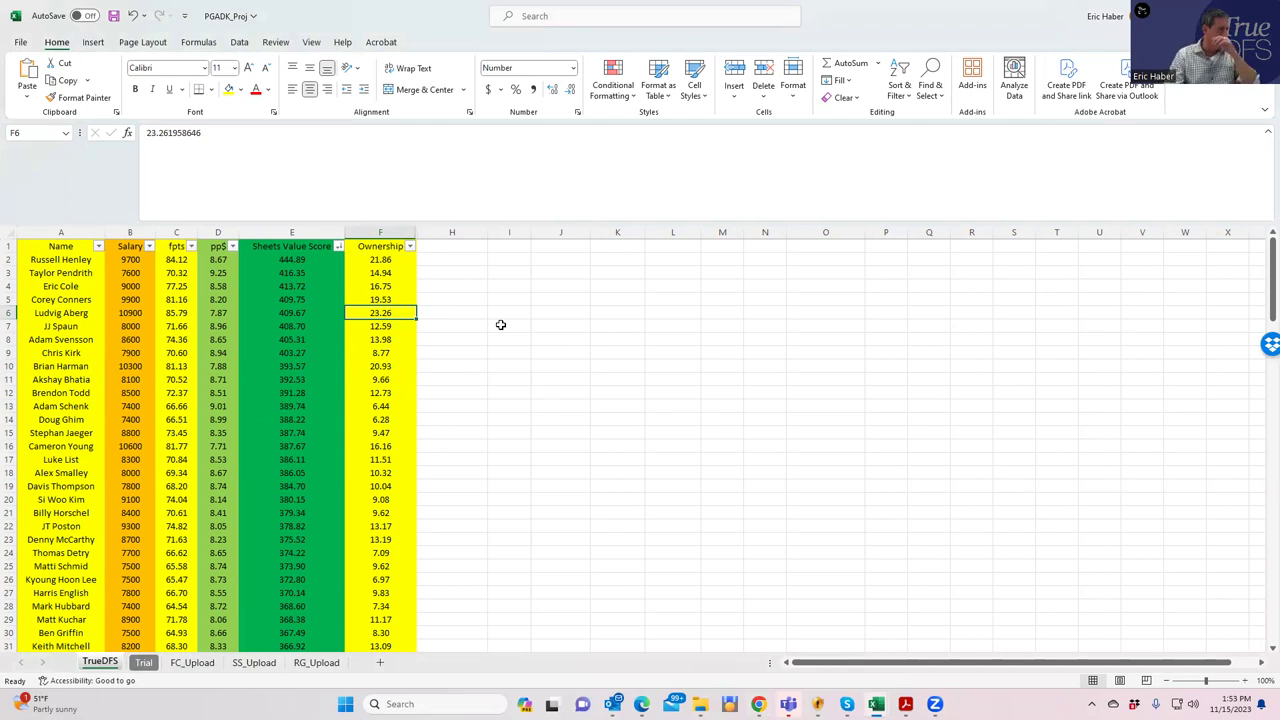
Step: Compare Russell Henley's salary and ownership with the ownership of Ludvig Aberg, Brian Harman and Akshay Bhatia
click(133, 259)
click(371, 260)
click(378, 312)
click(381, 364)
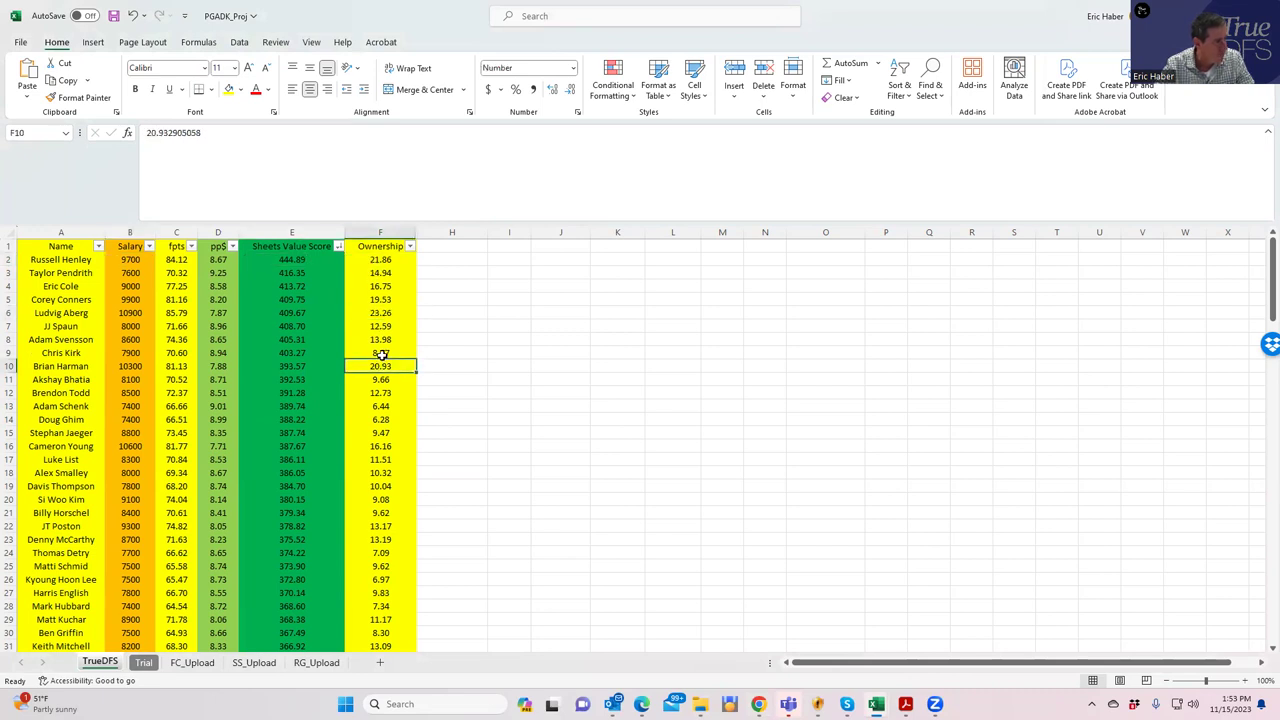
click(378, 313)
click(377, 364)
click(377, 313)
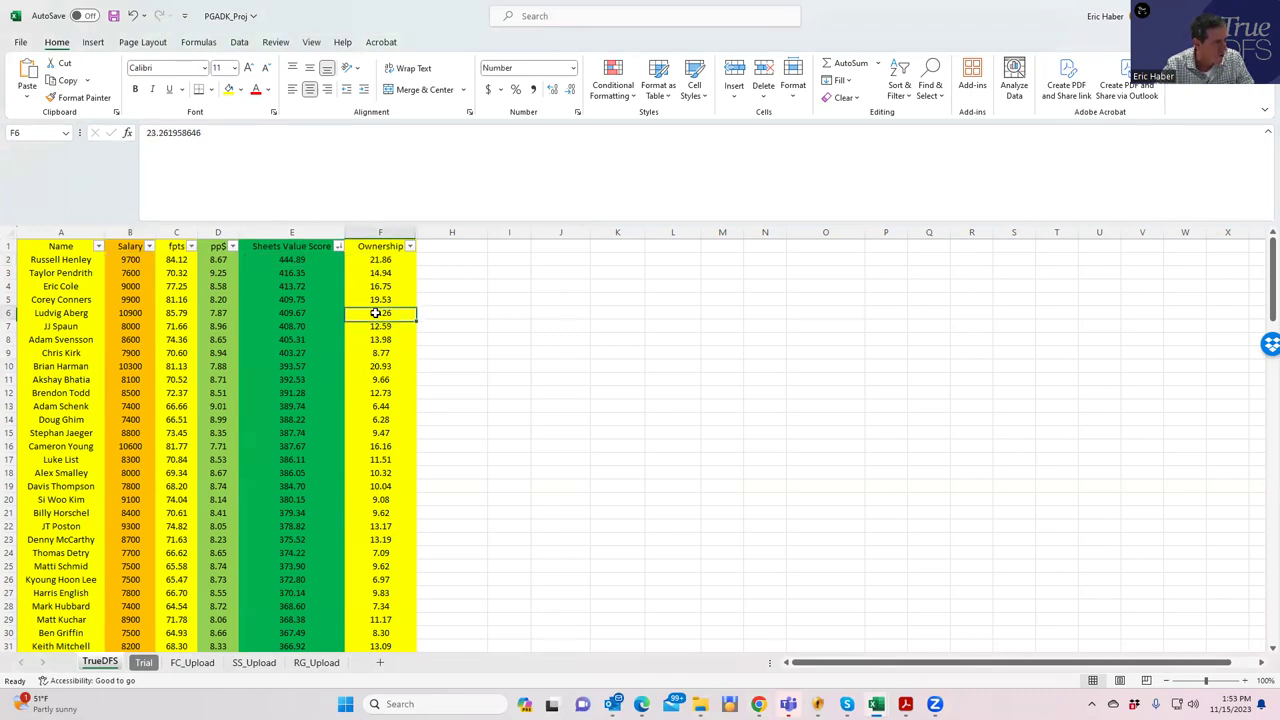
click(374, 263)
click(378, 312)
click(380, 378)
Step: Check the Sheets Value Scores of Russell Henley and Taylor Pendrith and the salaries of Ludvig Aberg and Brian Harman
click(289, 260)
click(296, 271)
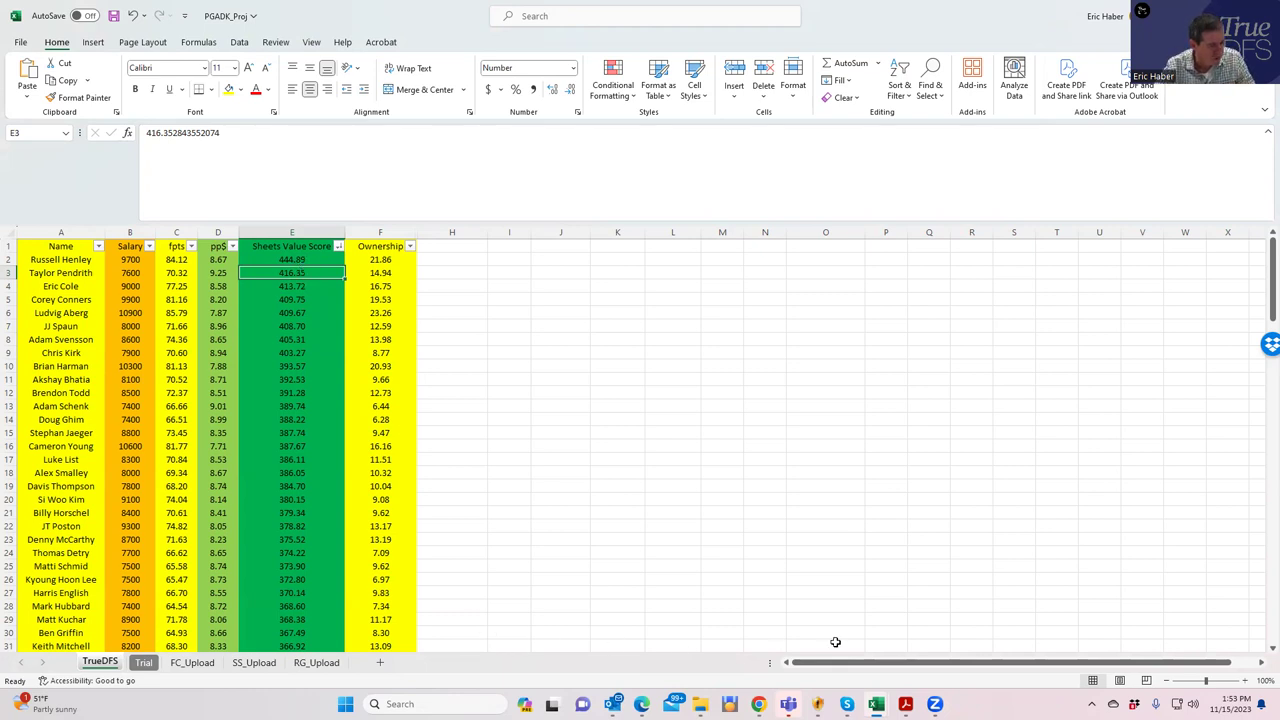
click(131, 317)
click(130, 366)
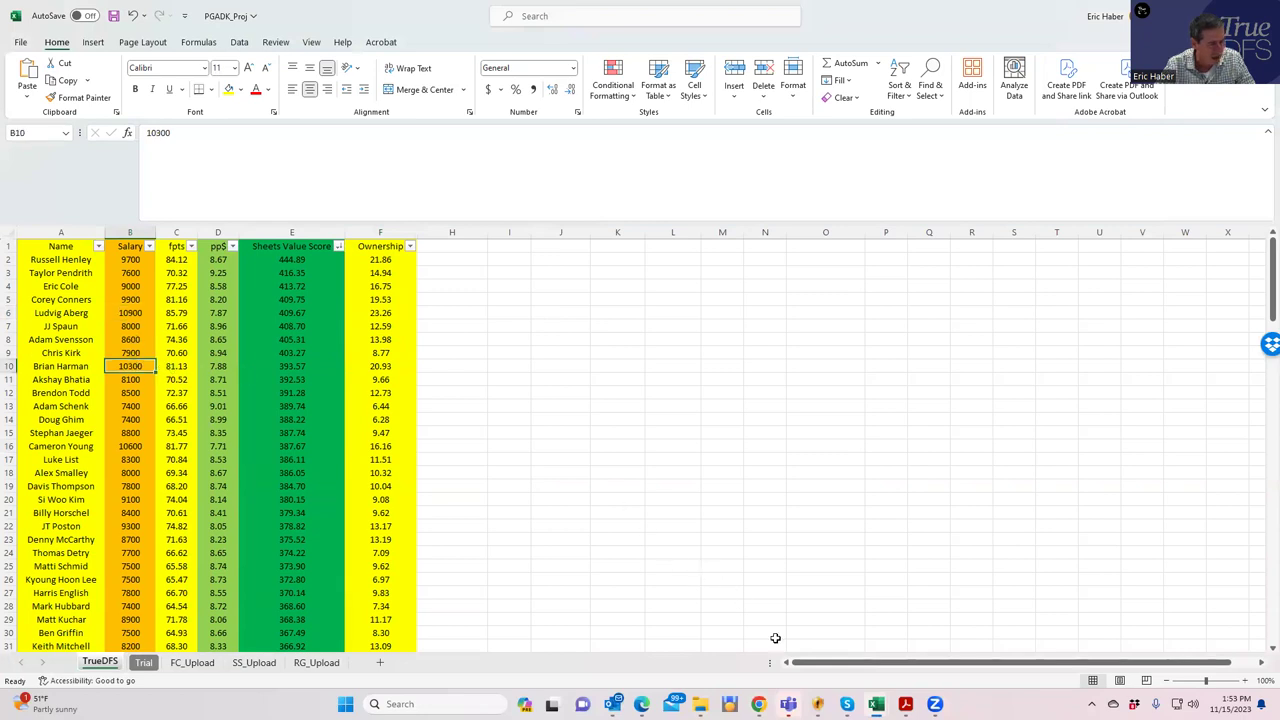
Step: Switch to the Chrome window with the DraftKings GOLF Classic lineup editor
click(758, 704)
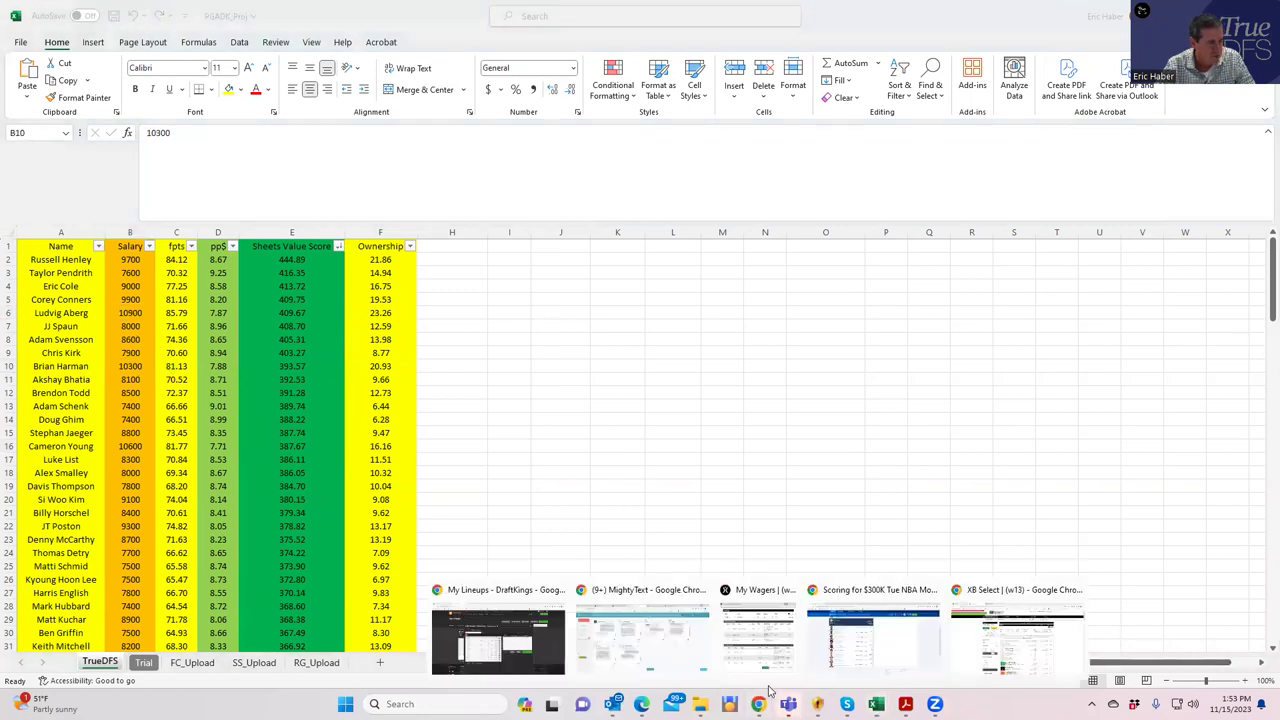
click(530, 660)
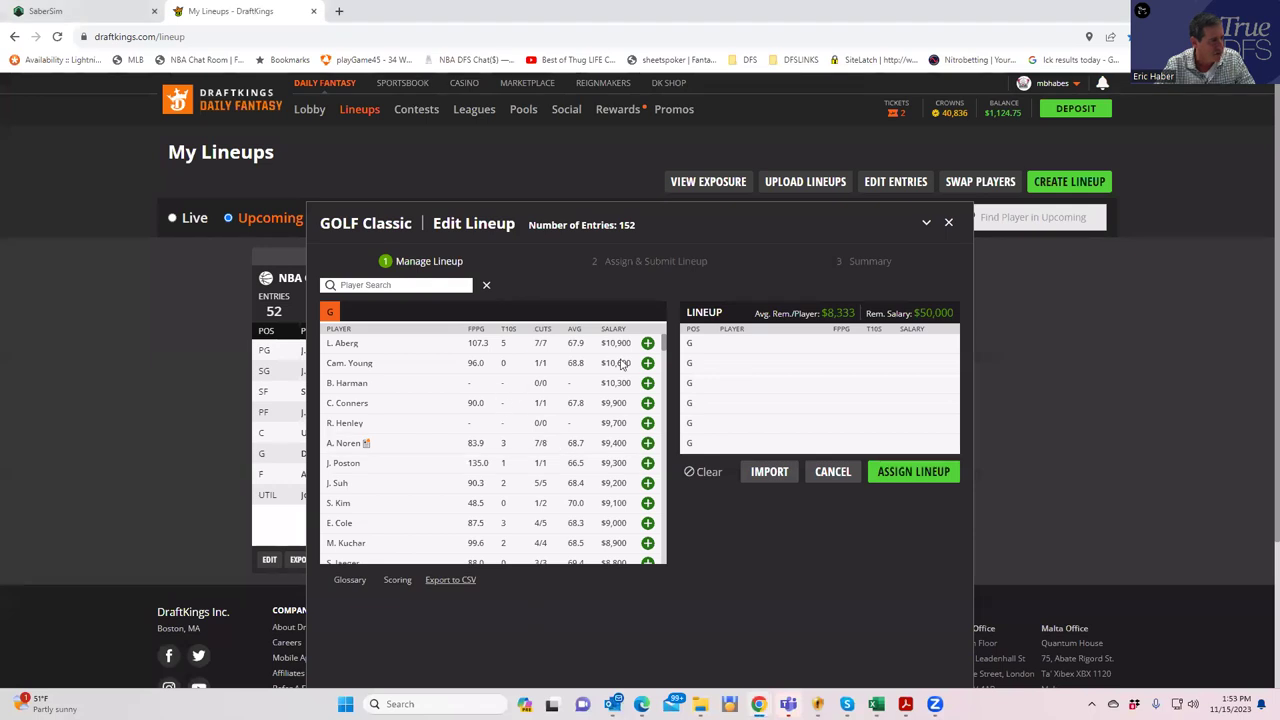
Step: Add Russell Henley to the GOLF Classic lineup
click(648, 423)
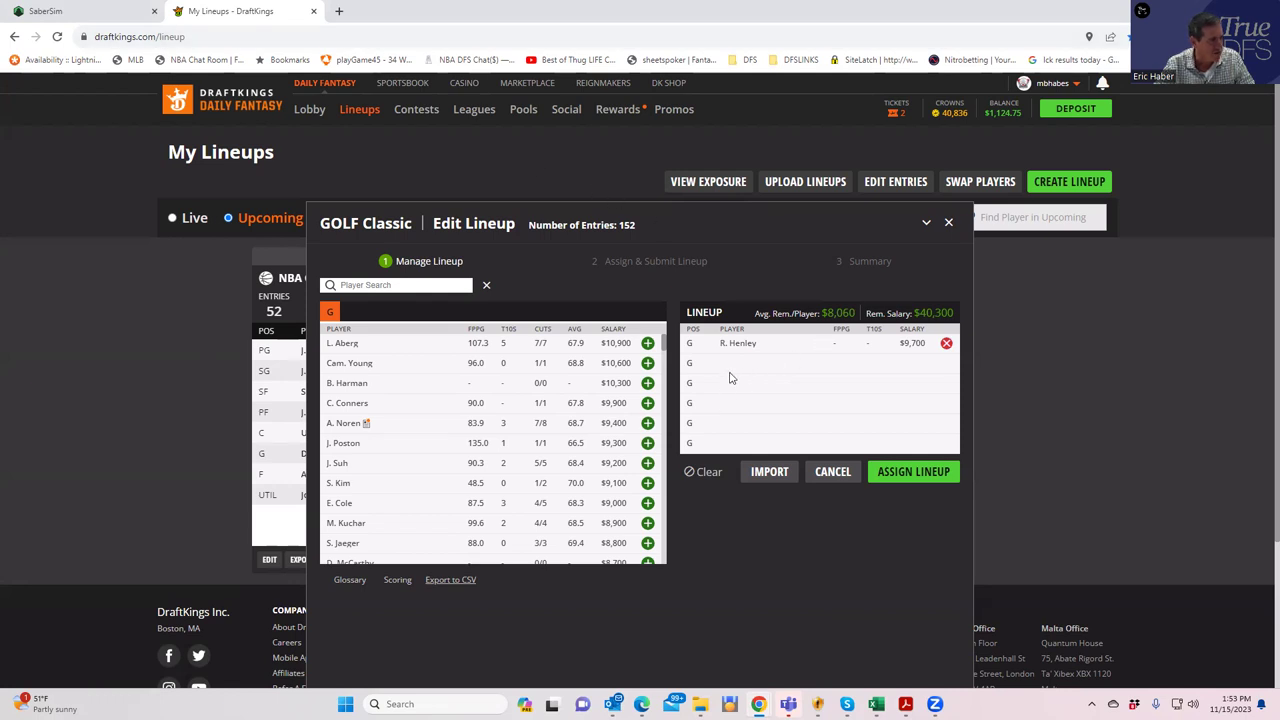
click(86, 15)
click(227, 12)
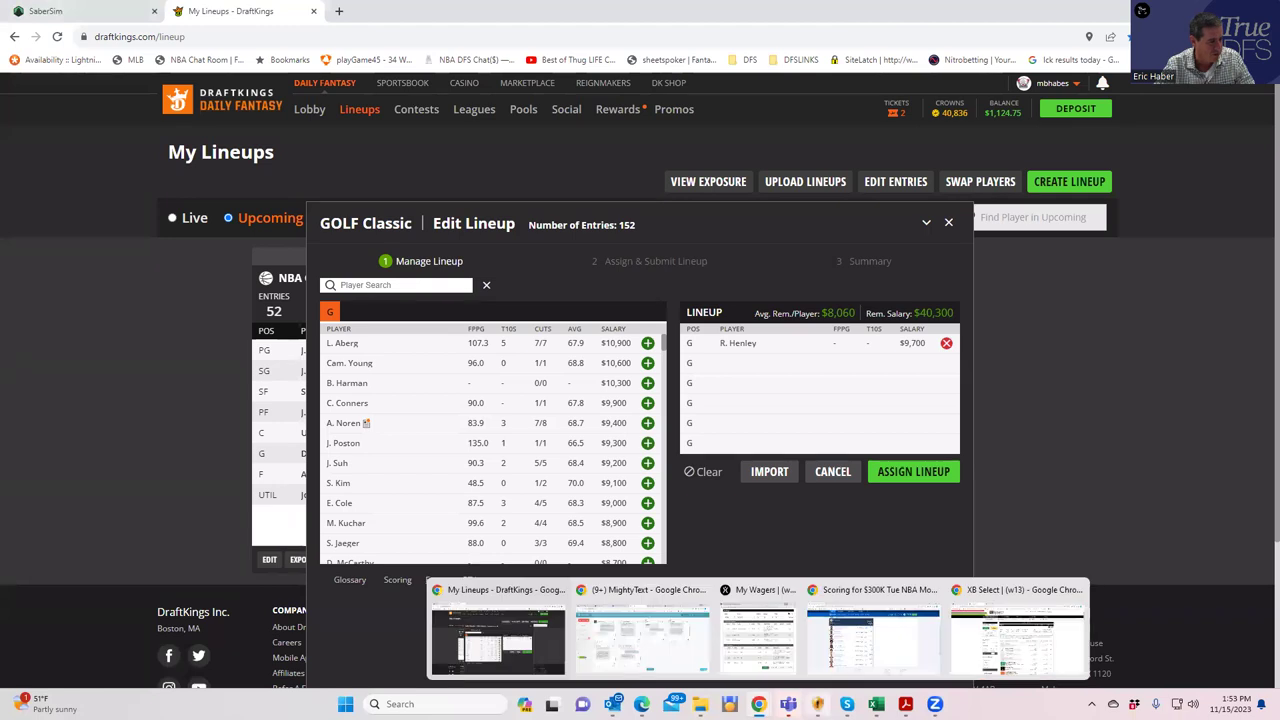
Step: Switch to the PGADK_Proj workbook in Excel and review the salaries from Russell Henley down to Brian Harman
mouse_move(876, 704)
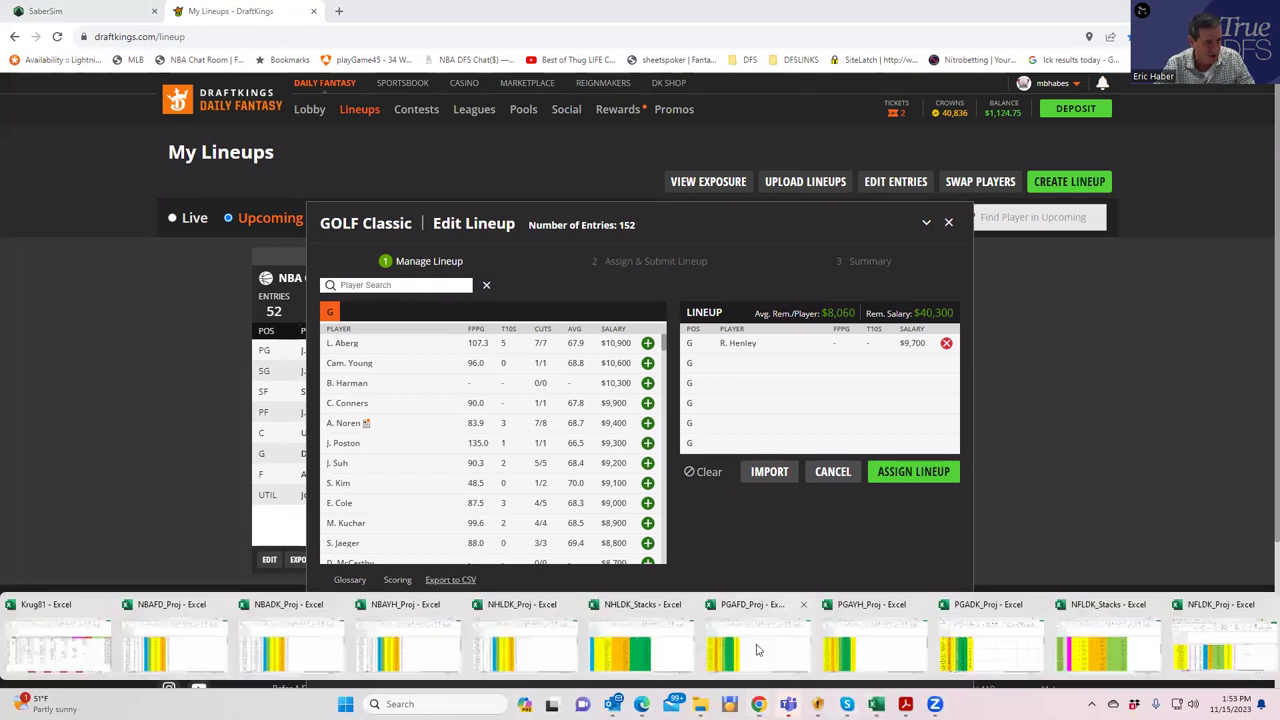
click(798, 629)
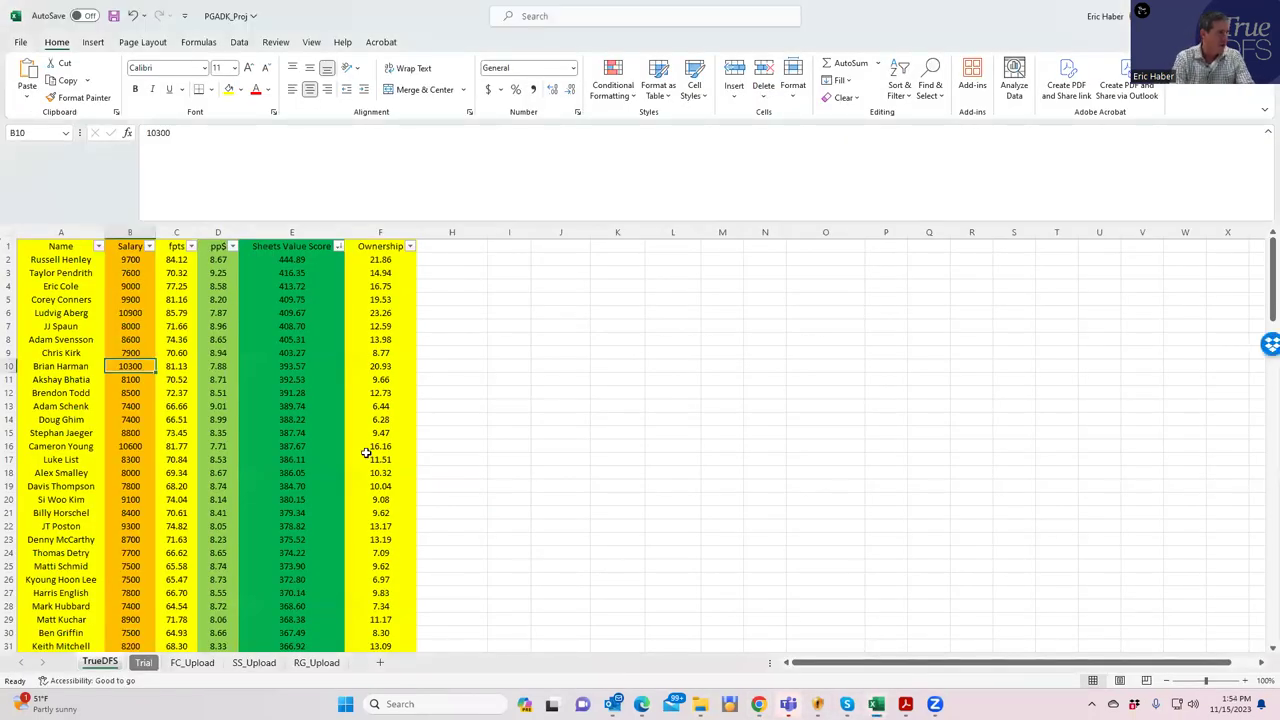
click(132, 273)
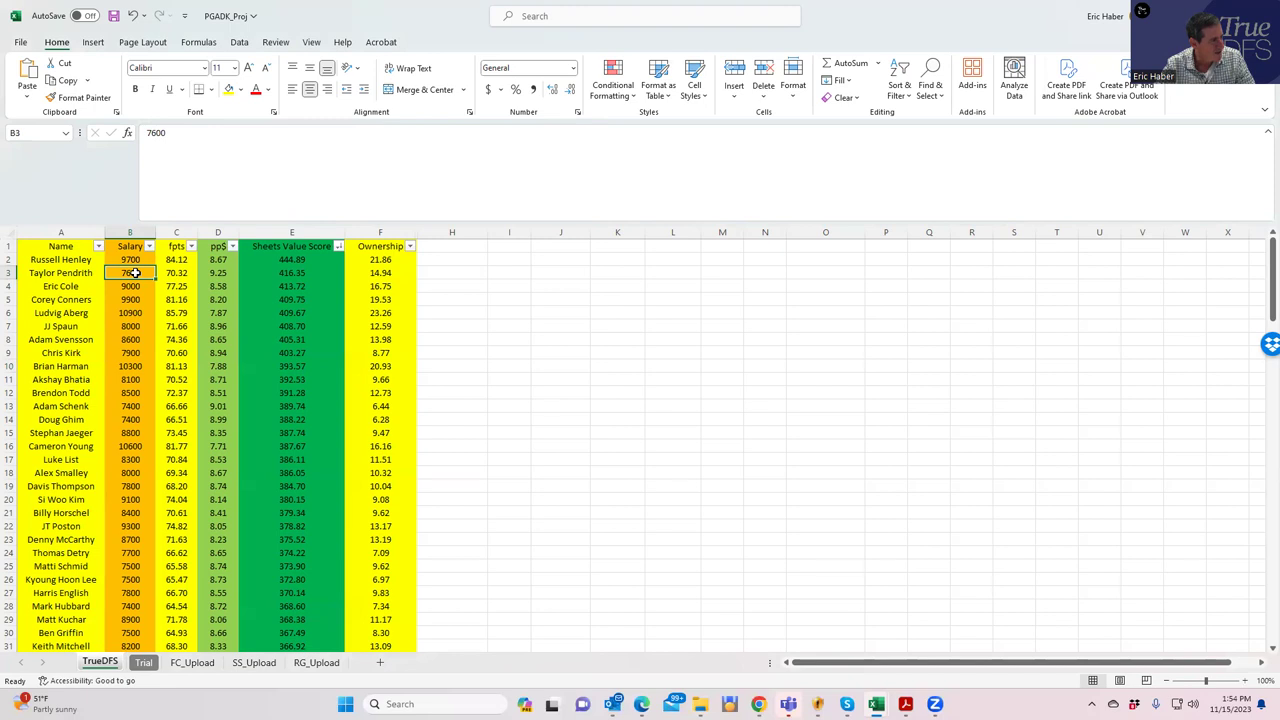
drag(131, 260, 141, 366)
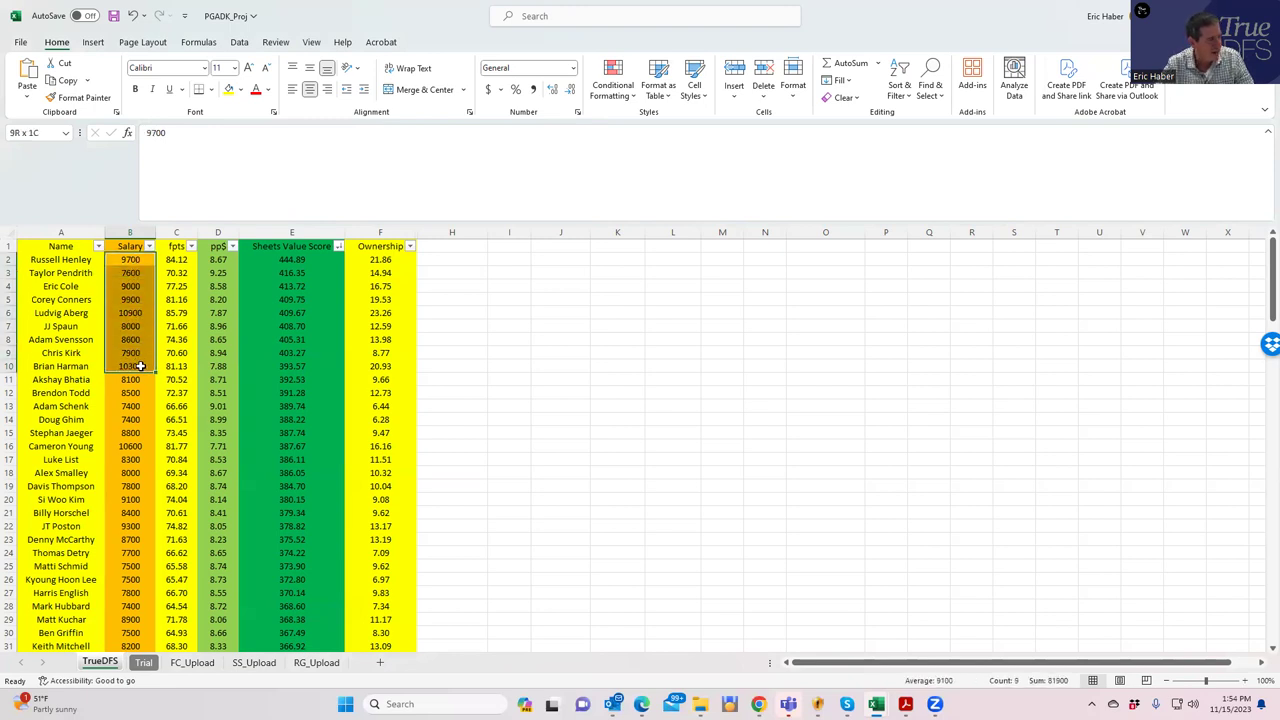
drag(141, 366, 141, 366)
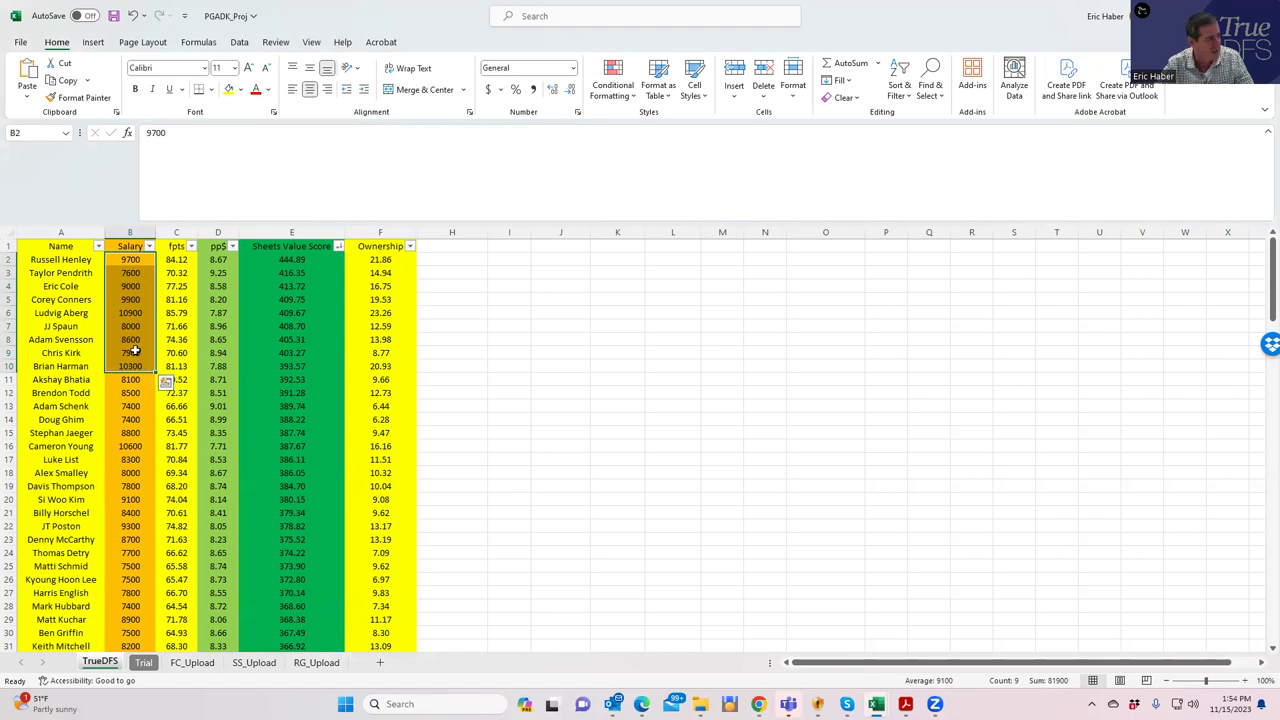
Step: Compare the salaries of Russell Henley and Ludvig Aberg
click(131, 257)
click(135, 313)
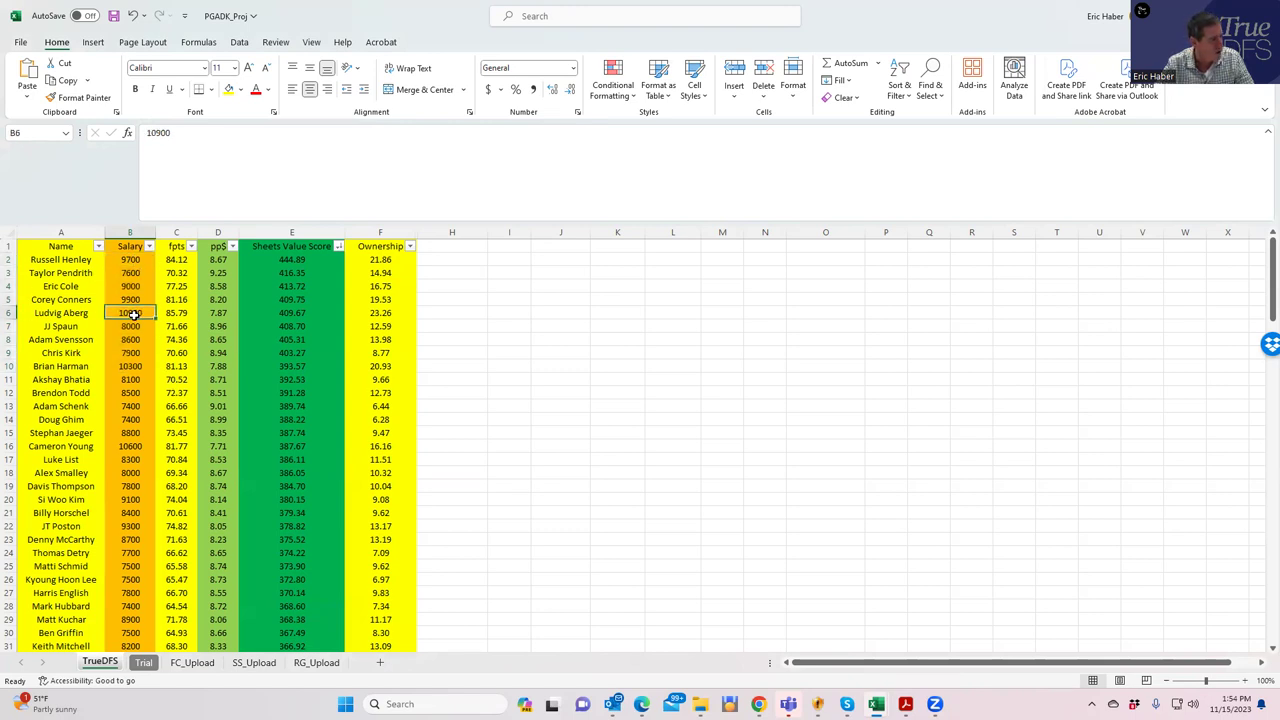
click(128, 262)
click(132, 312)
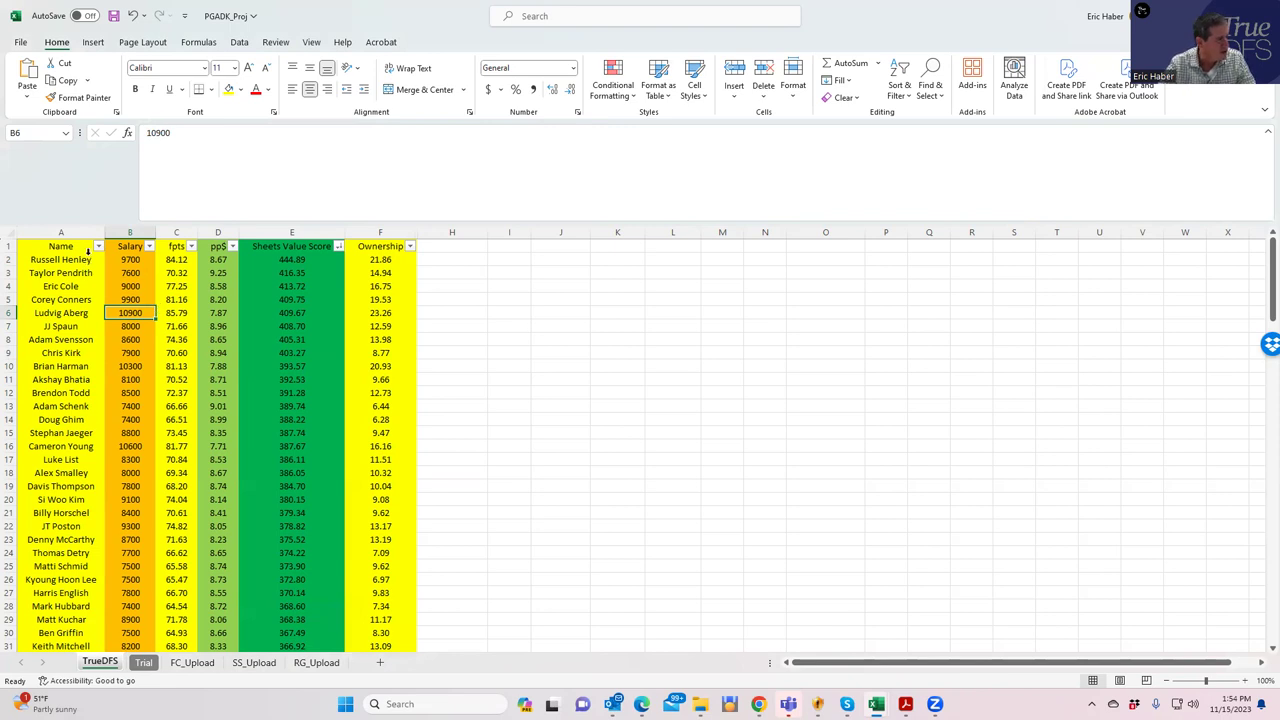
Step: Switch back to the DraftKings lineup editor, search for "pen" and add Taylor Pendrith to the lineup
key(alt+Tab)
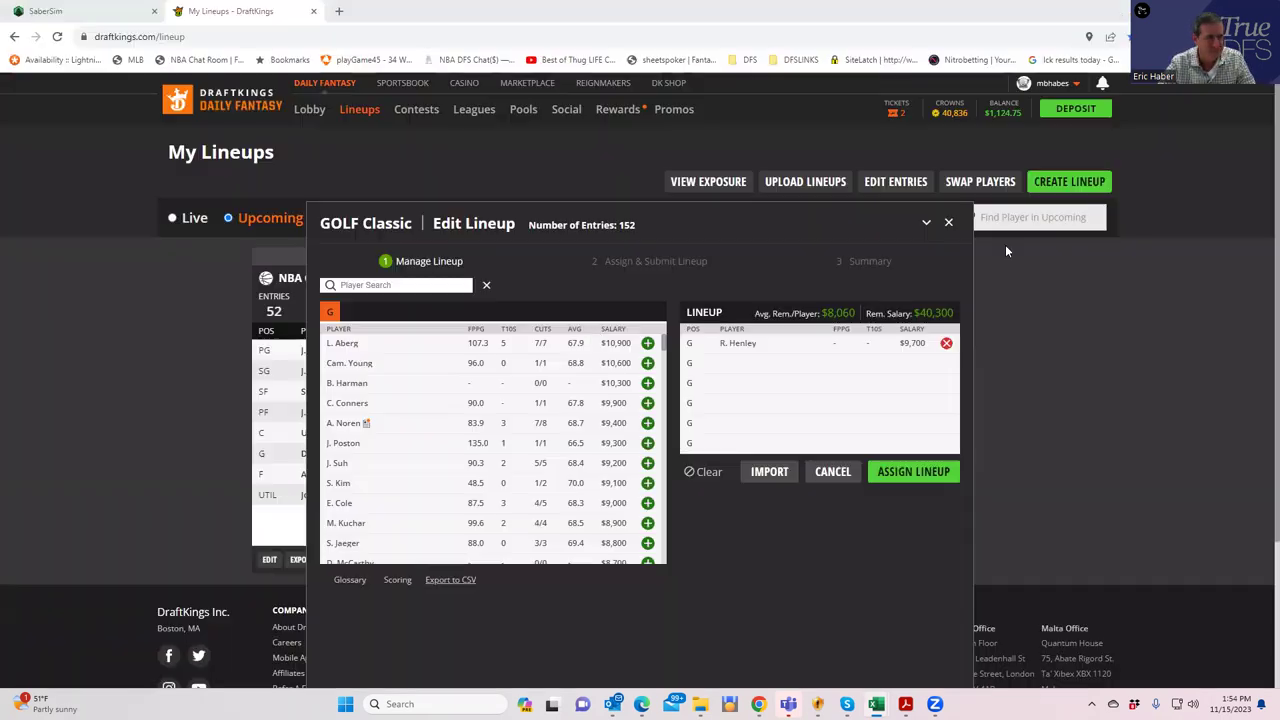
click(370, 285)
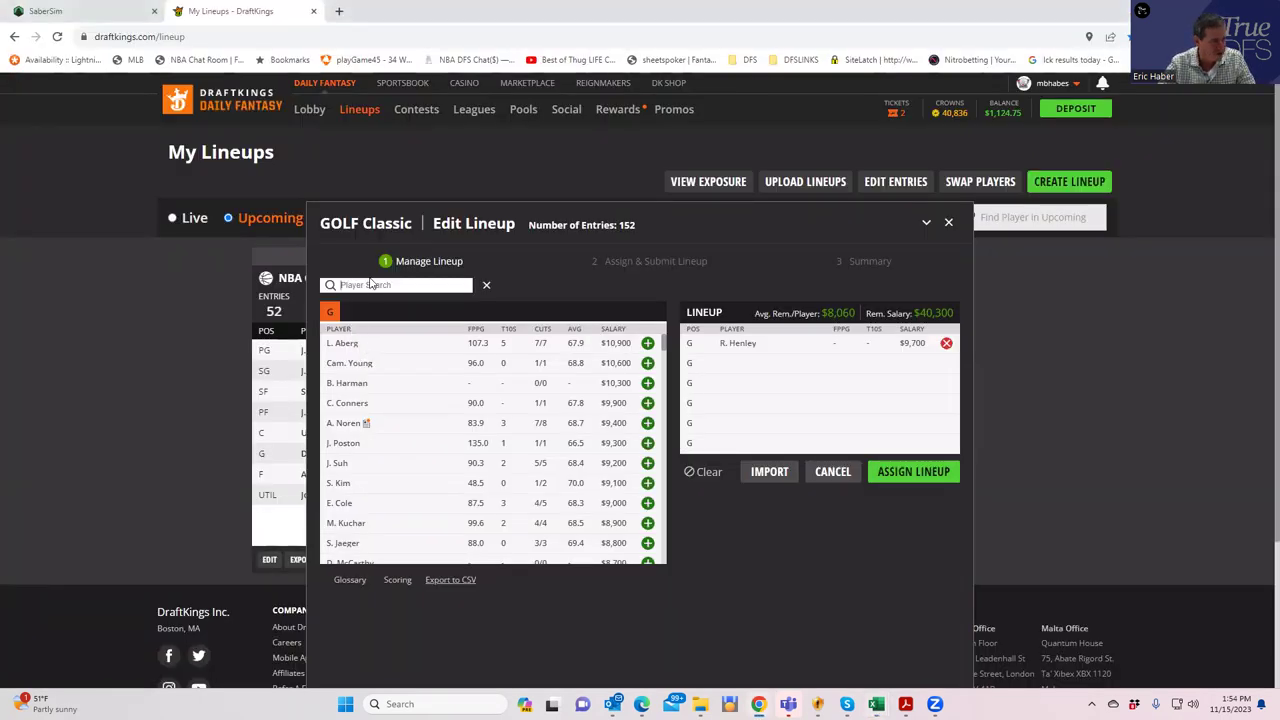
text(pen)
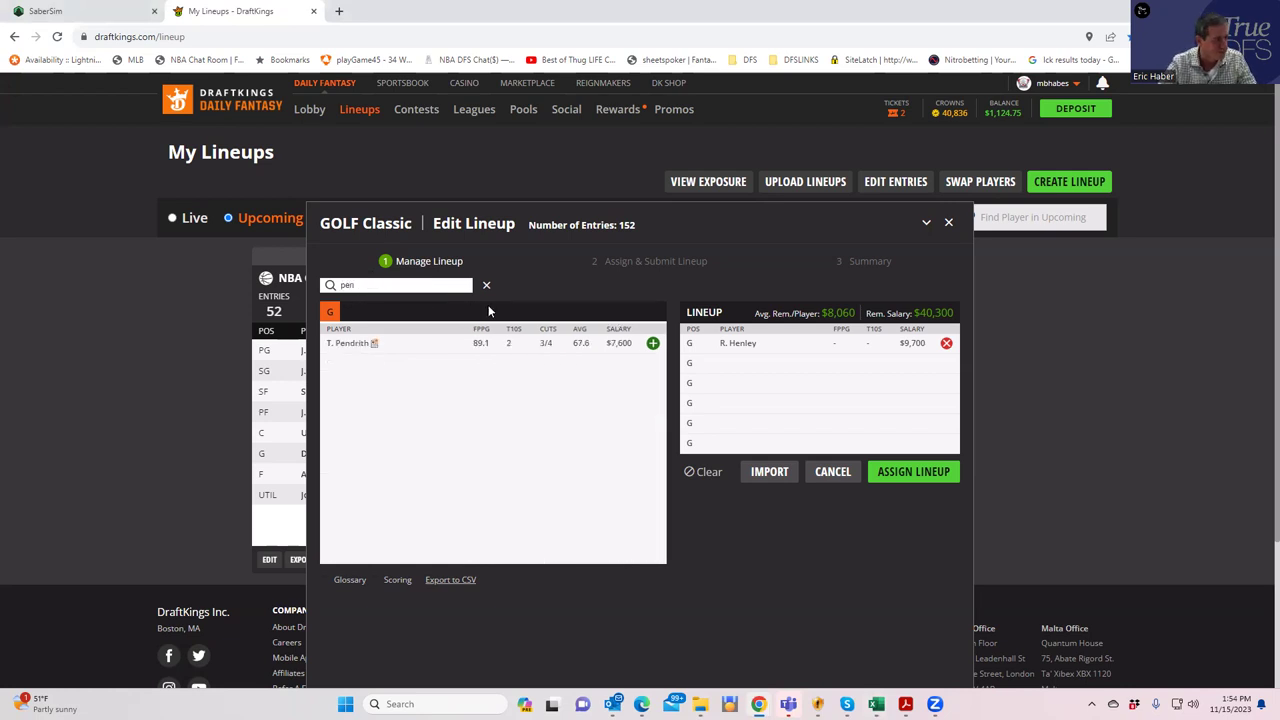
click(652, 343)
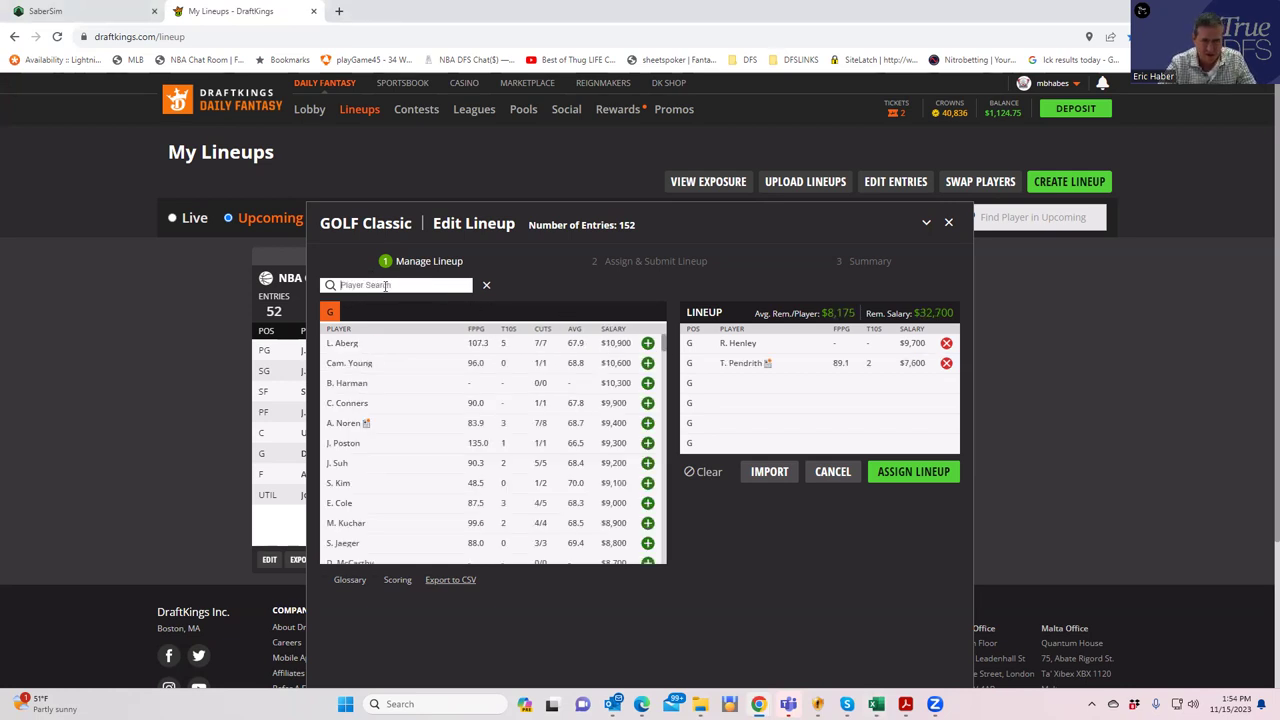
Step: Find Eric Cole and Corey Conners in the player pool and add both to the lineup
text(cole)
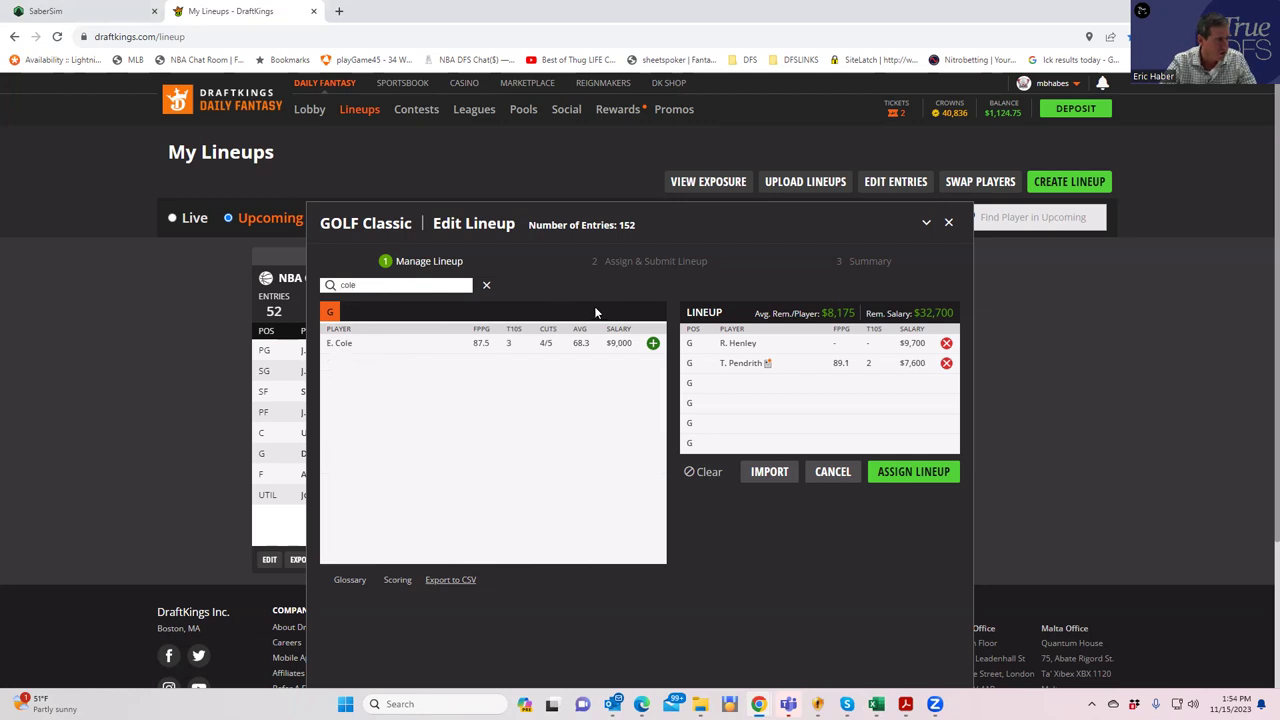
click(652, 343)
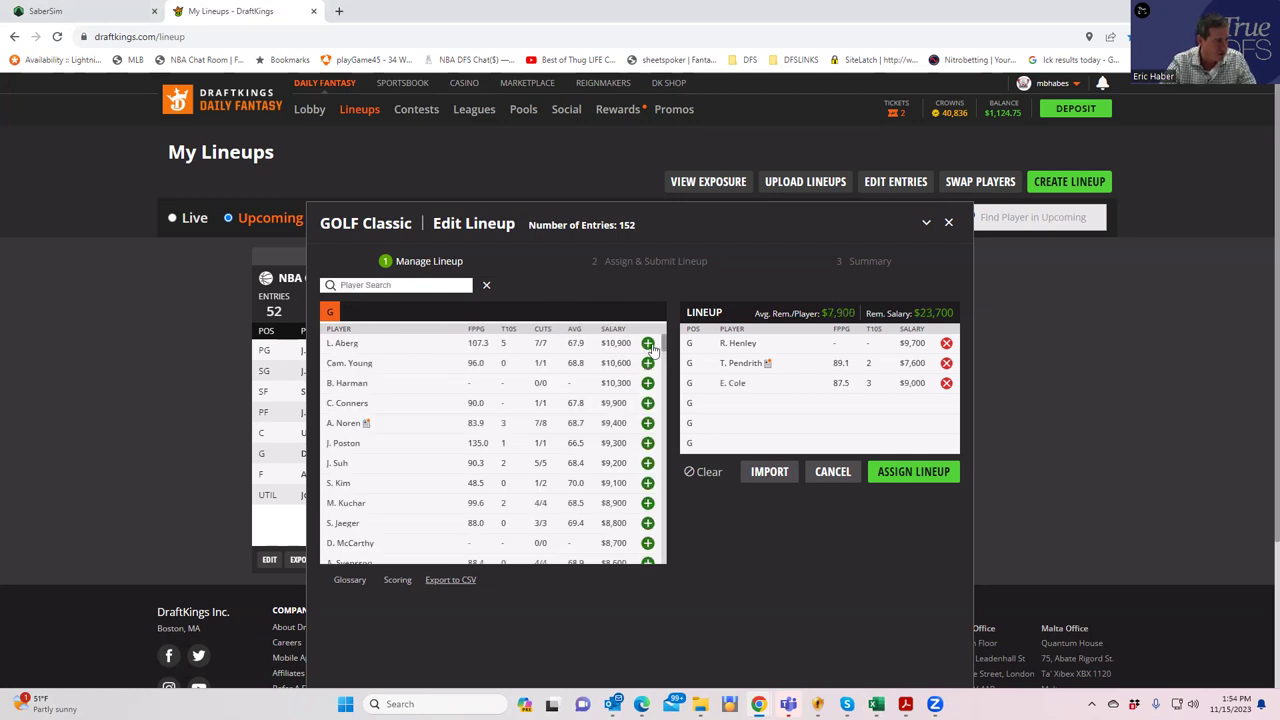
click(358, 284)
text(conne)
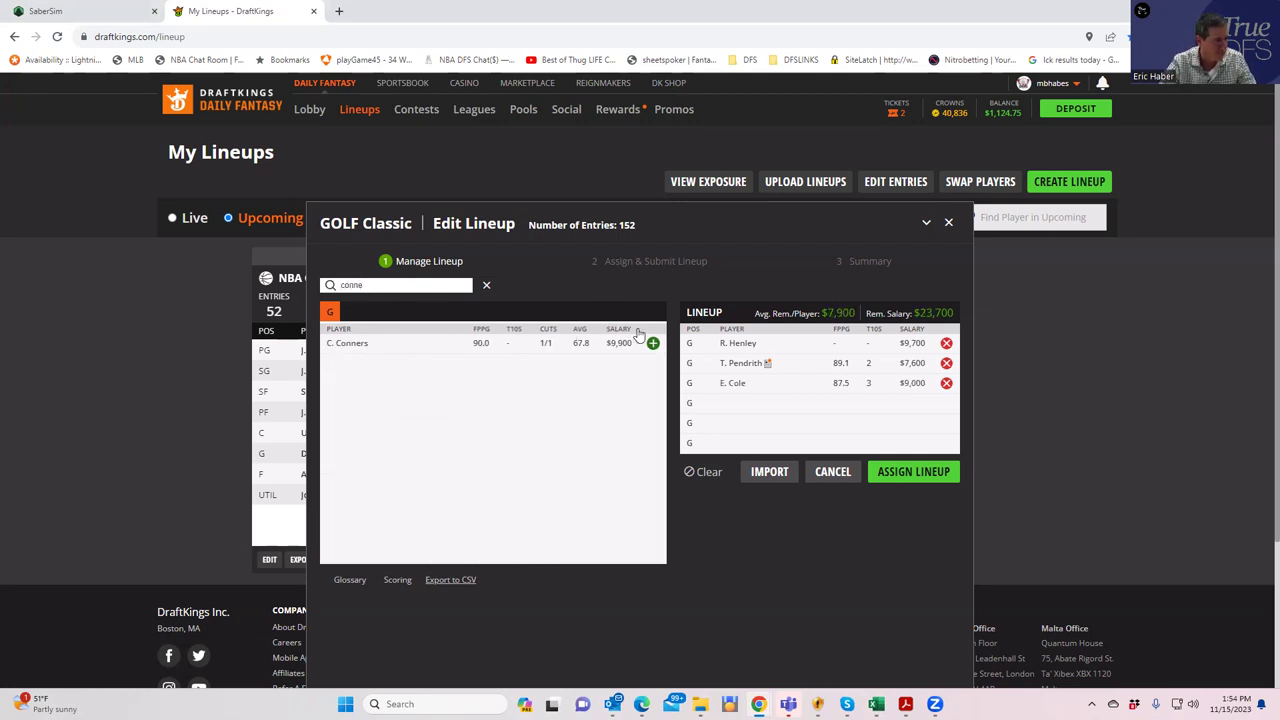
click(653, 344)
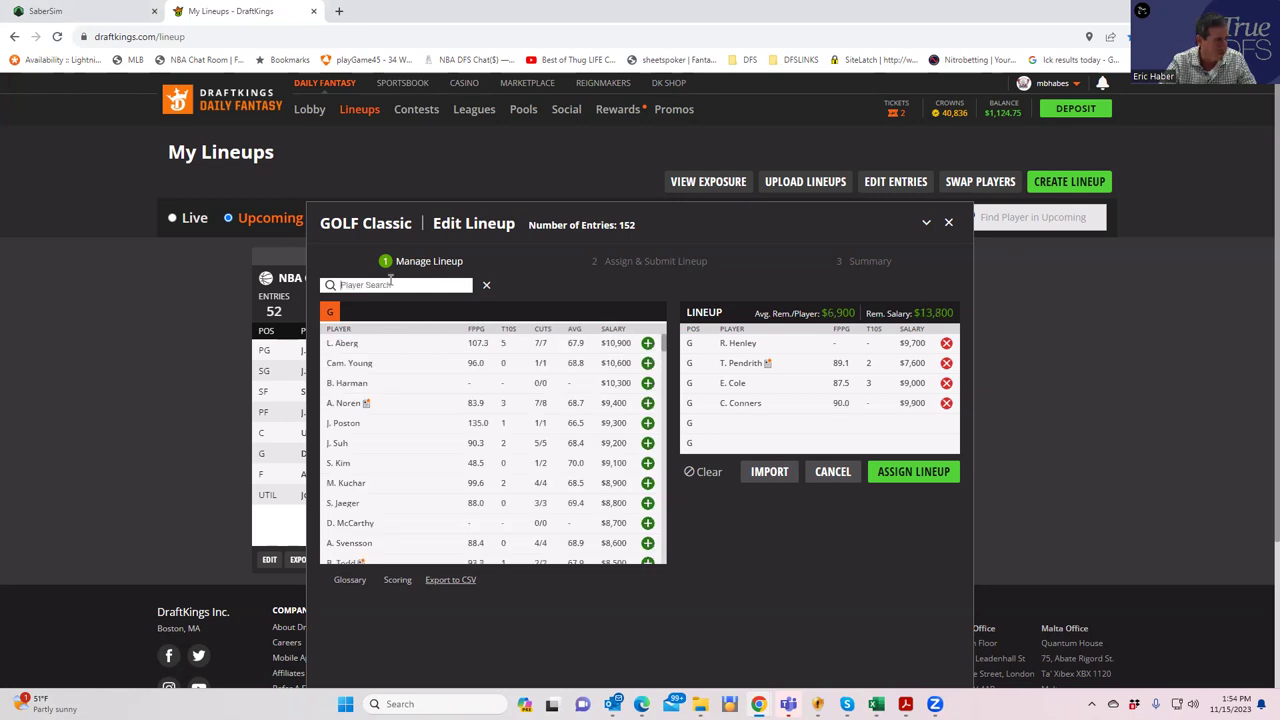
Step: Find Ludvig Aberg and JJ Spaun in the player pool and add both to fill the lineup
text(aber)
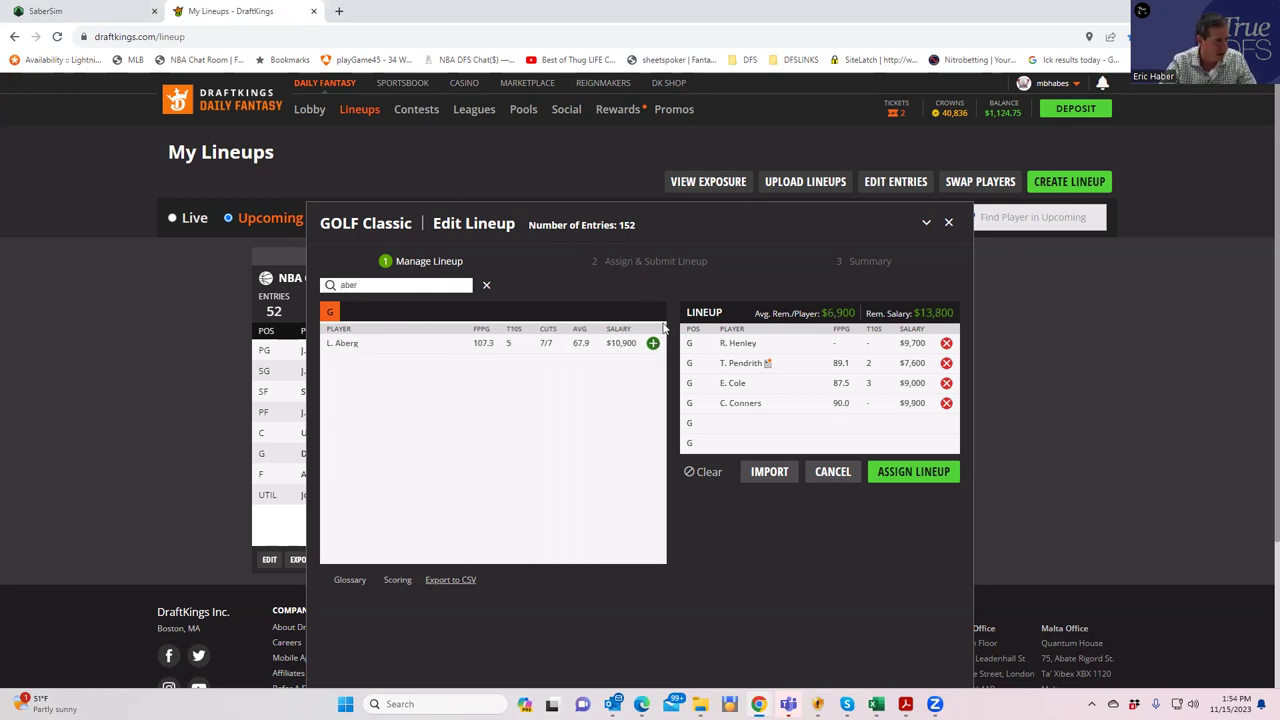
click(651, 343)
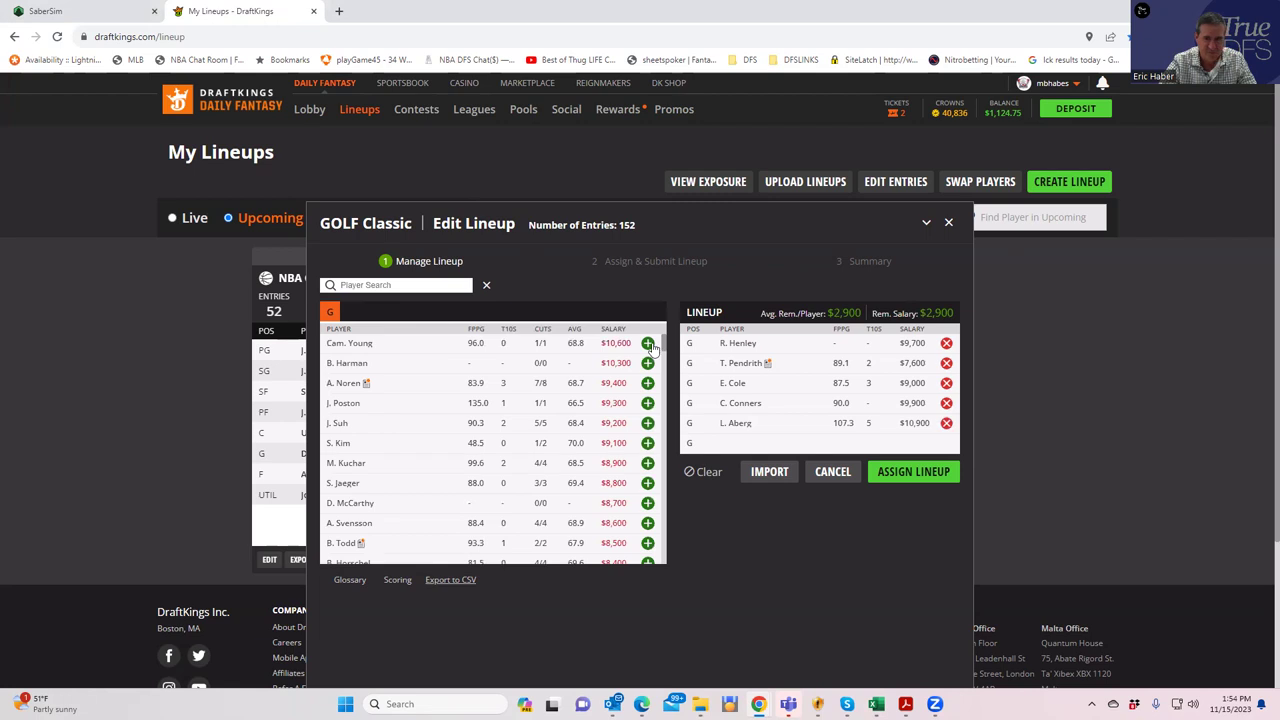
click(376, 286)
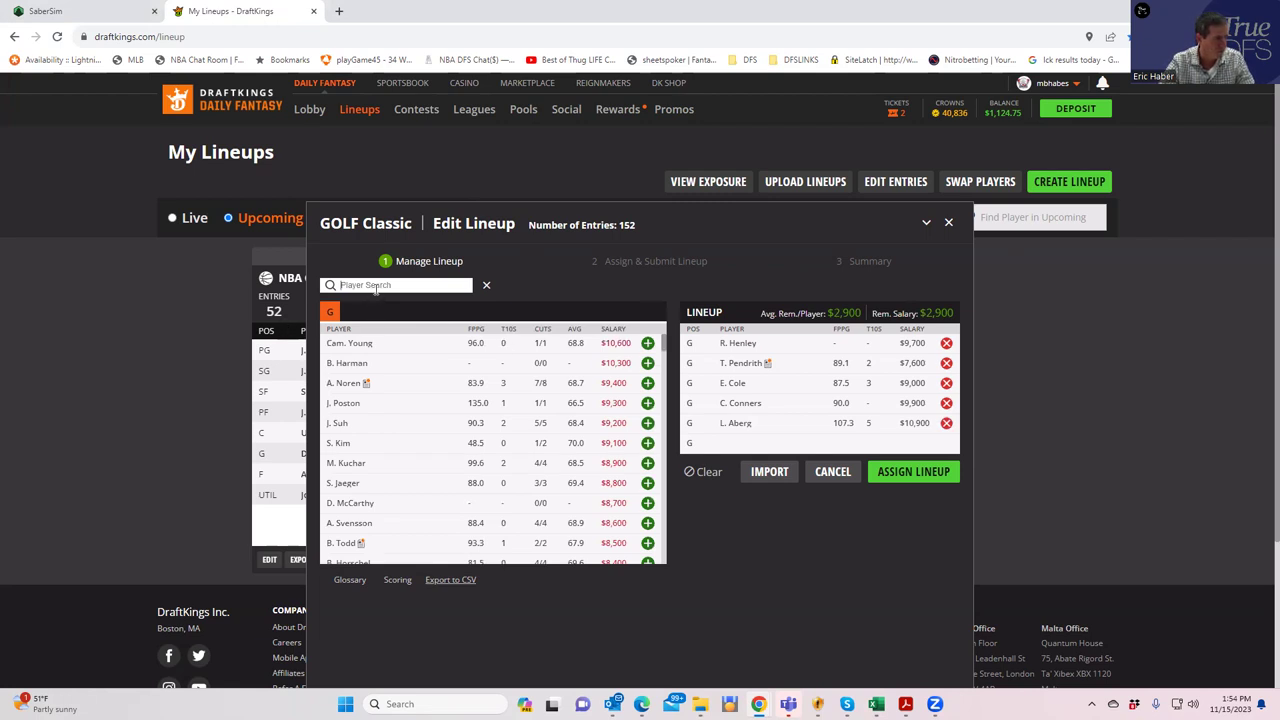
text(spaun)
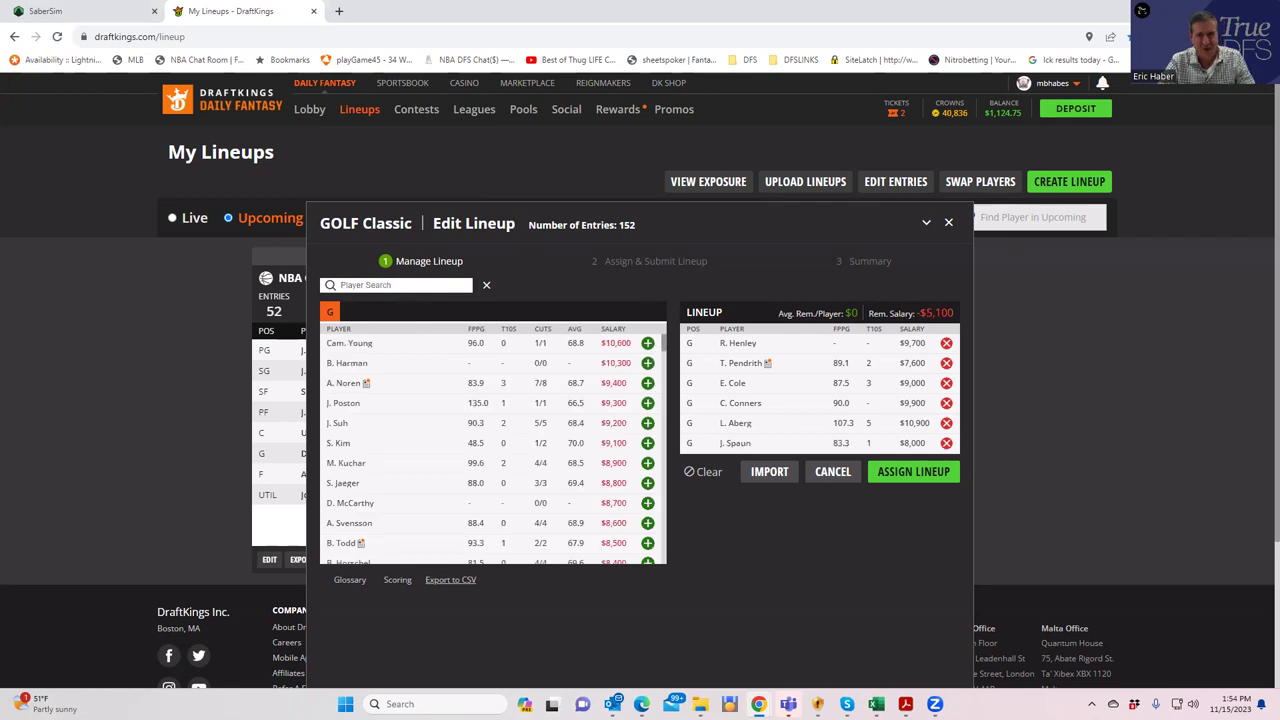
Step: Return to the PGADK_Proj workbook, maximize it, and check Ludvig Aberg's ownership and salary
key(alt+Tab)
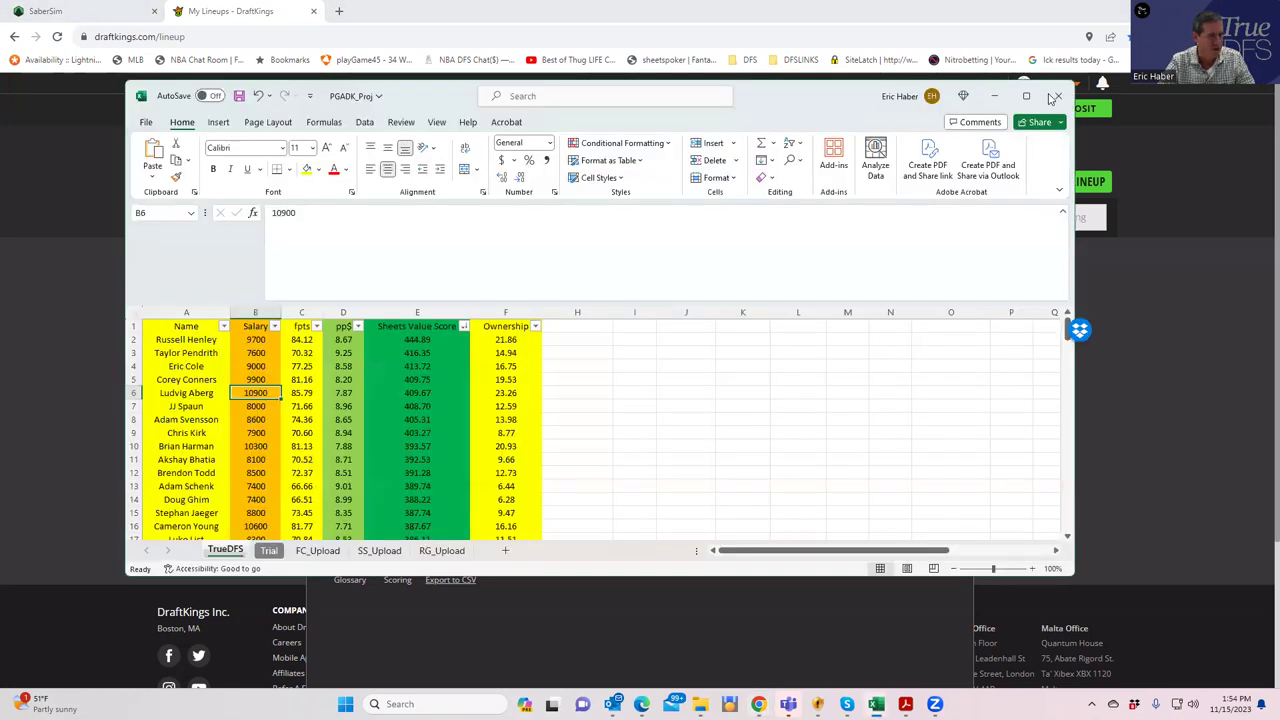
click(1022, 96)
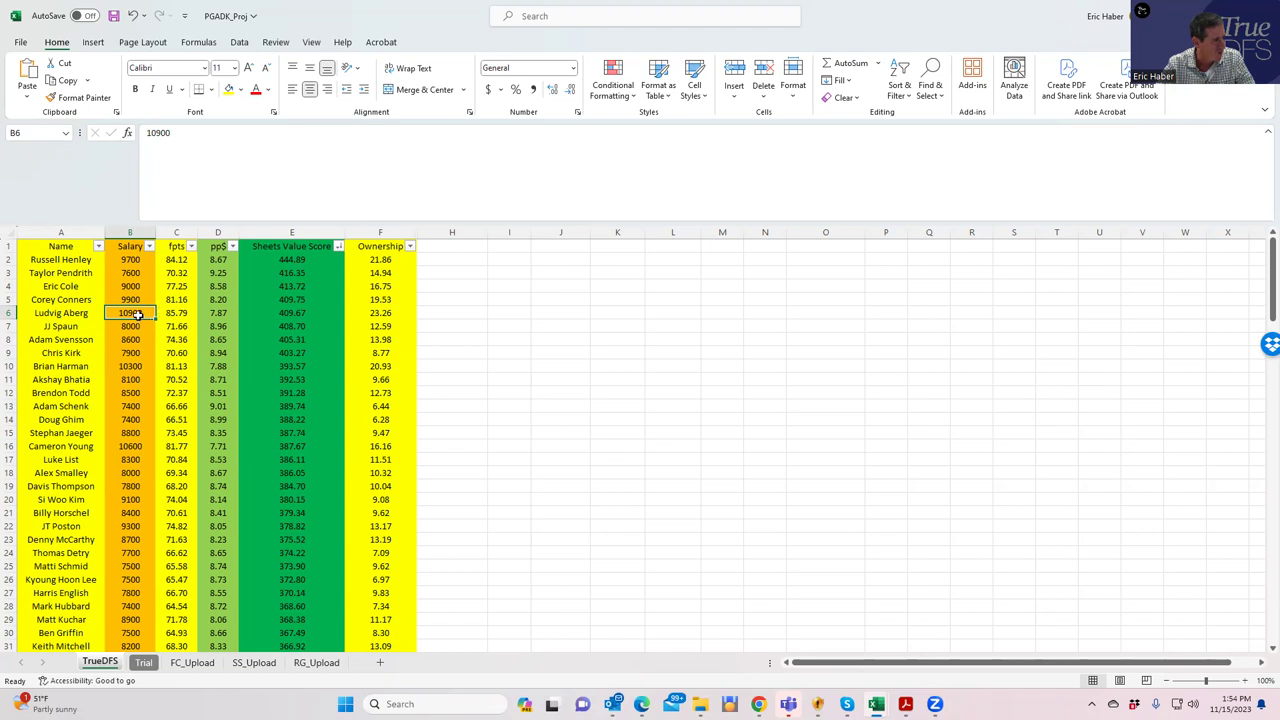
click(381, 312)
click(128, 313)
Step: Compare the salaries of Chris Kirk, Adam Svensson and JJ Spaun
click(131, 352)
click(131, 340)
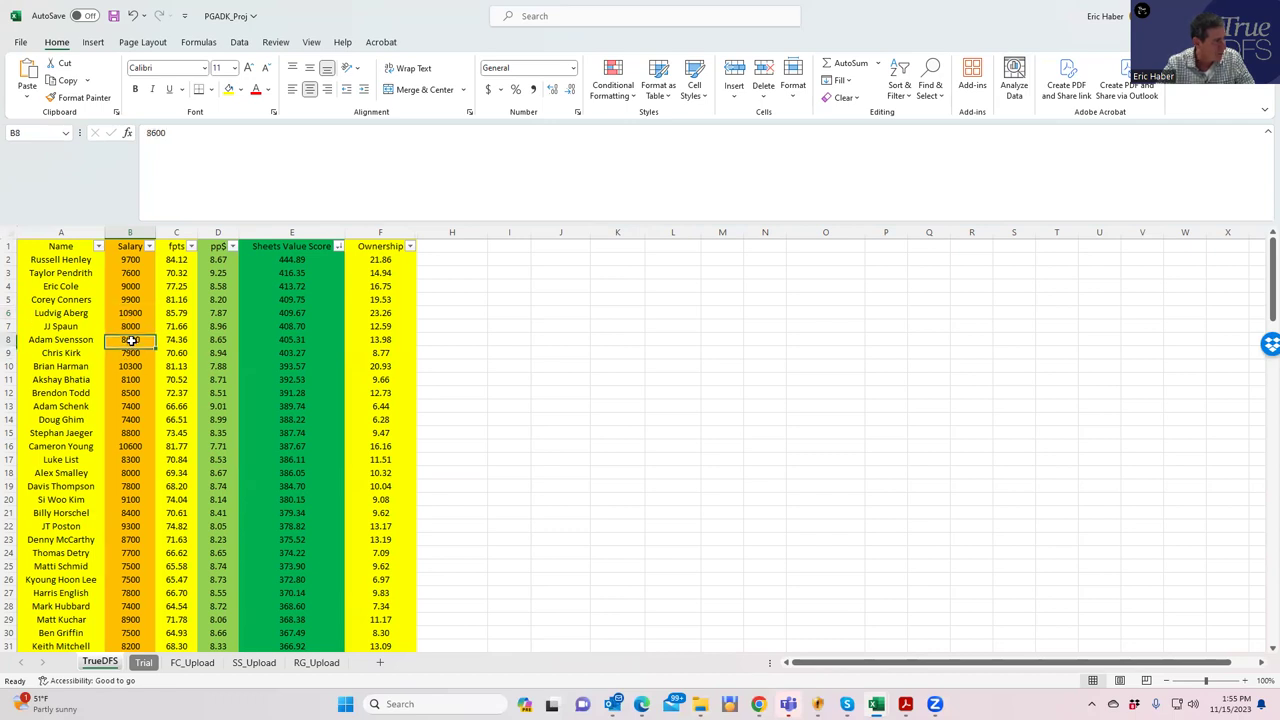
click(131, 352)
click(130, 327)
click(134, 356)
click(131, 340)
click(131, 352)
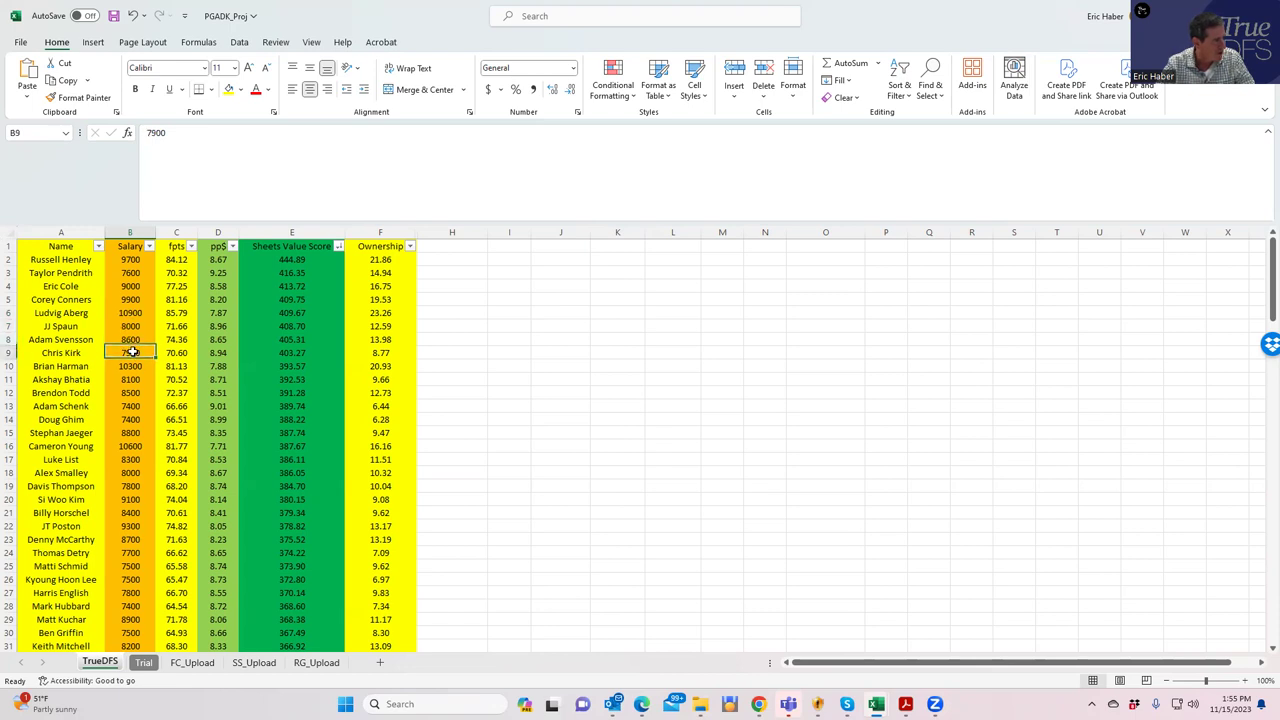
Step: Check Chris Kirk's Sheets Value Score, ownership and salary
click(309, 358)
click(370, 354)
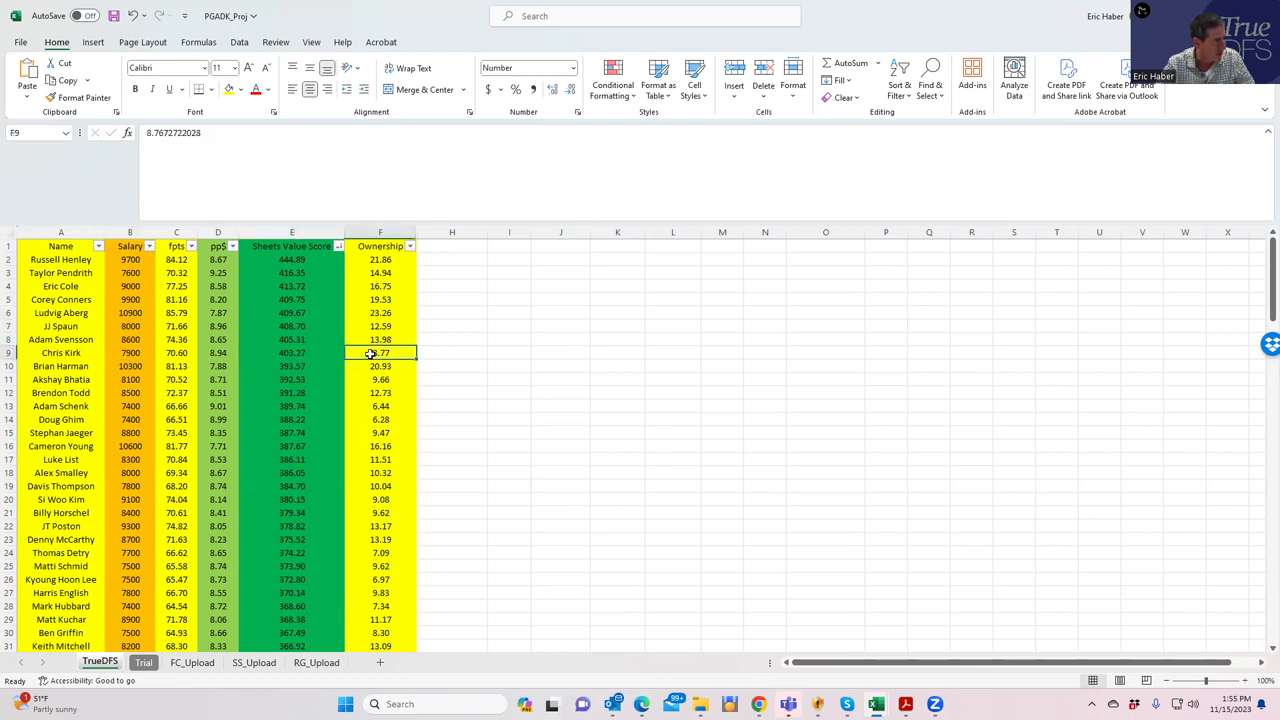
click(283, 351)
click(130, 352)
click(376, 354)
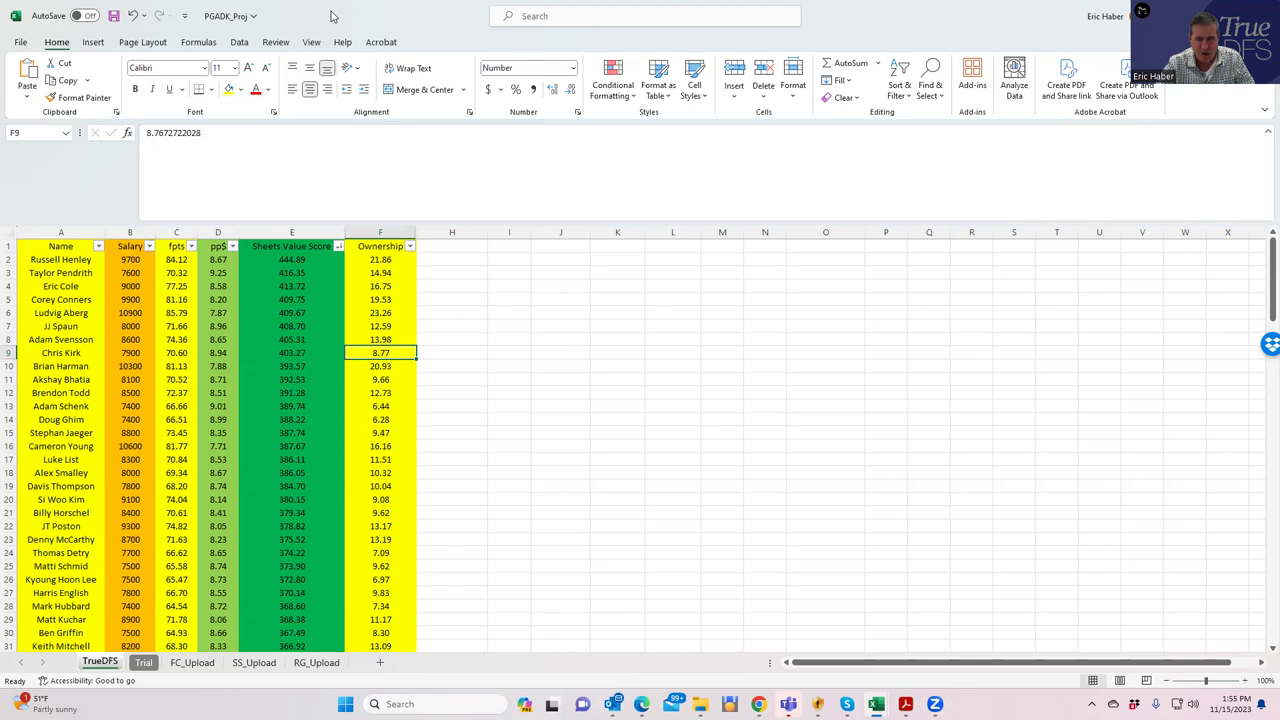
Step: Switch to the DraftKings lineup editor and replace Ludvig Aberg with Chris Kirk in the lineup
key(alt+Tab)
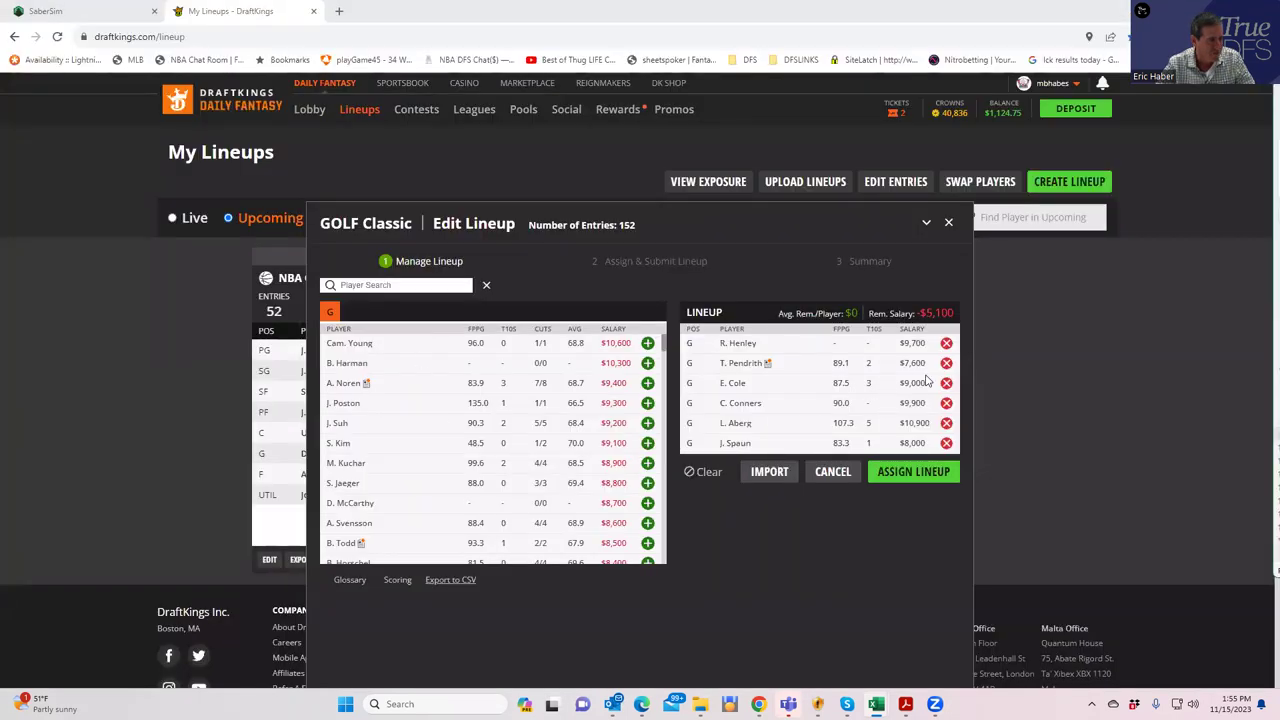
click(946, 423)
click(381, 285)
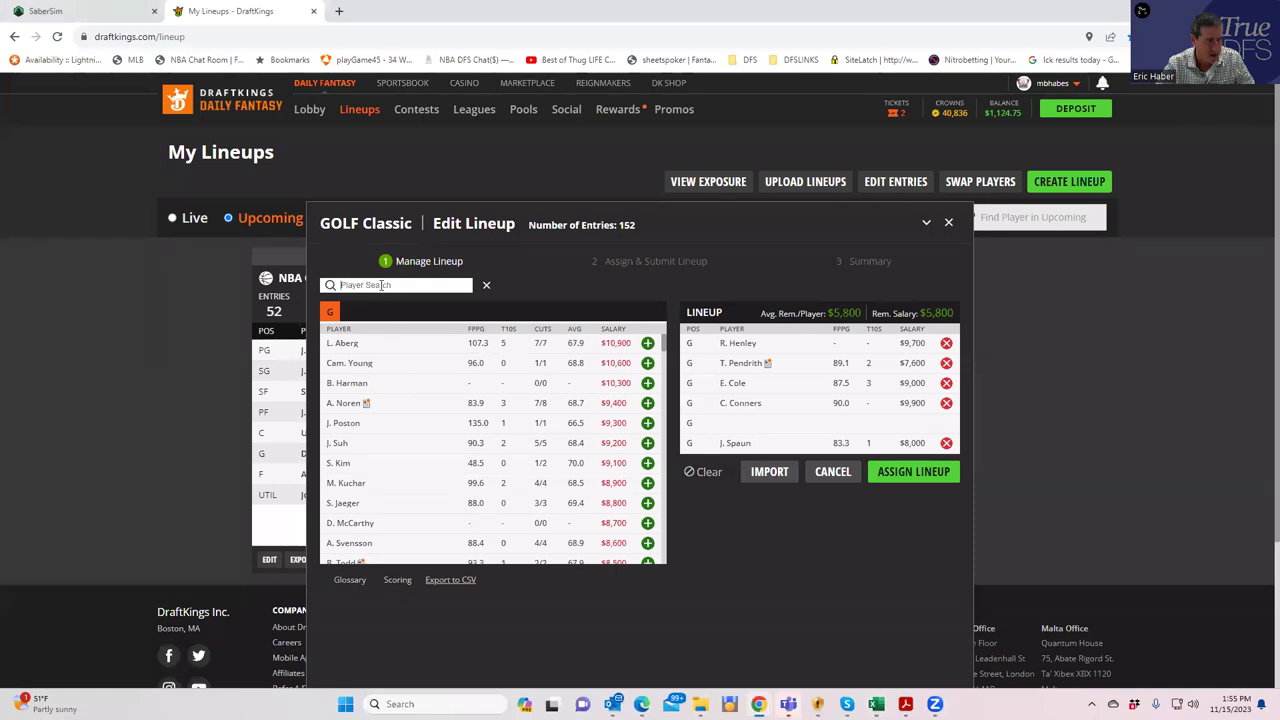
text(kirk)
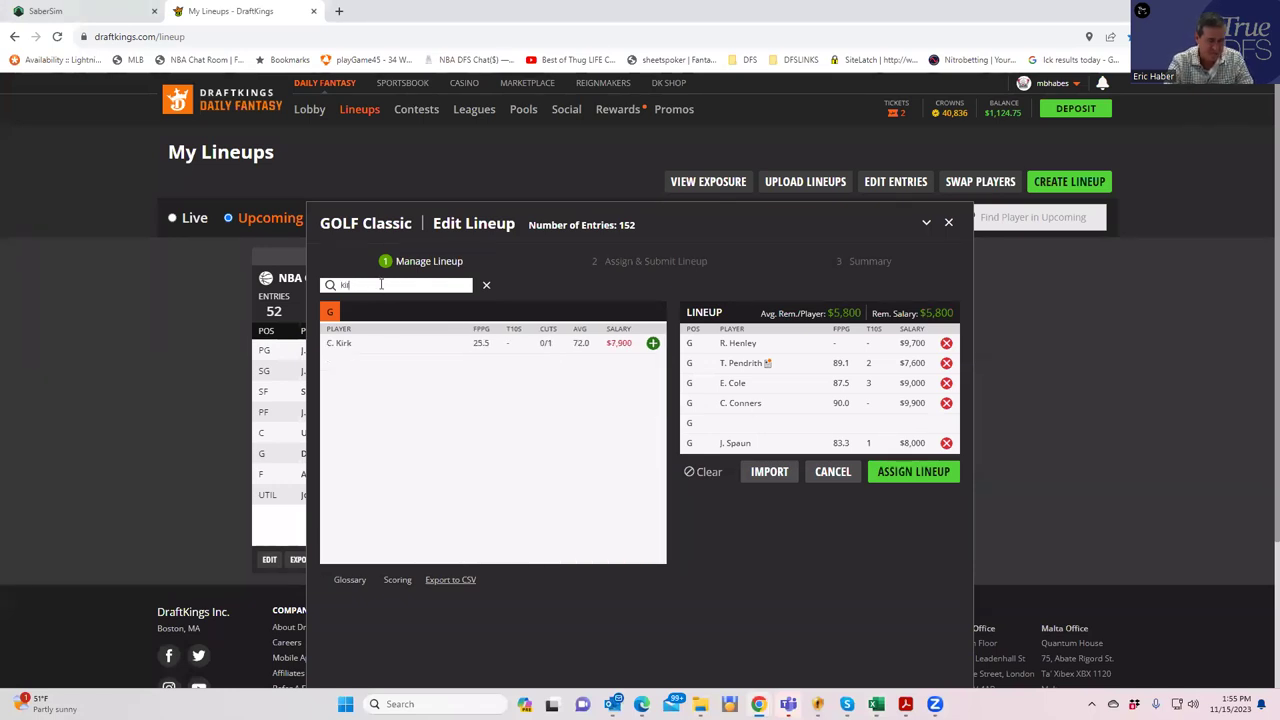
click(652, 344)
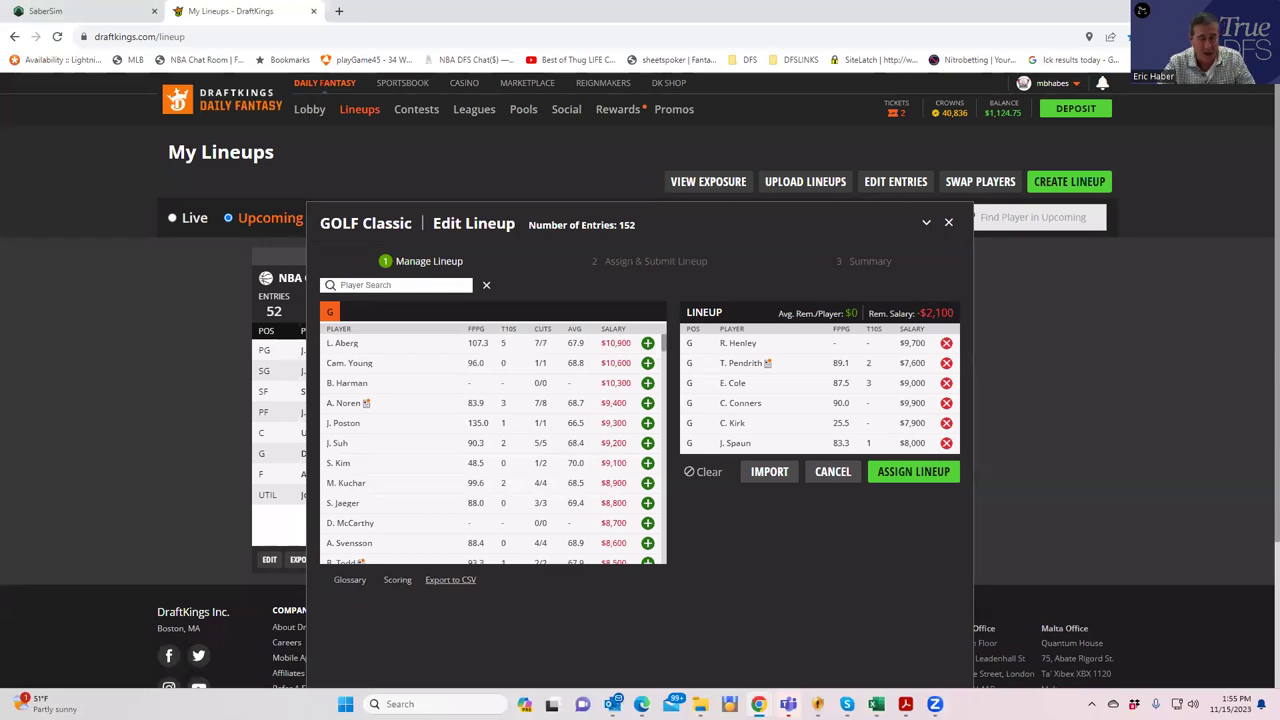
Step: Return to the PGADK_Proj workbook, maximize it, and compare the salaries of Akshay Bhatia and Adam Svensson
key(alt+Tab)
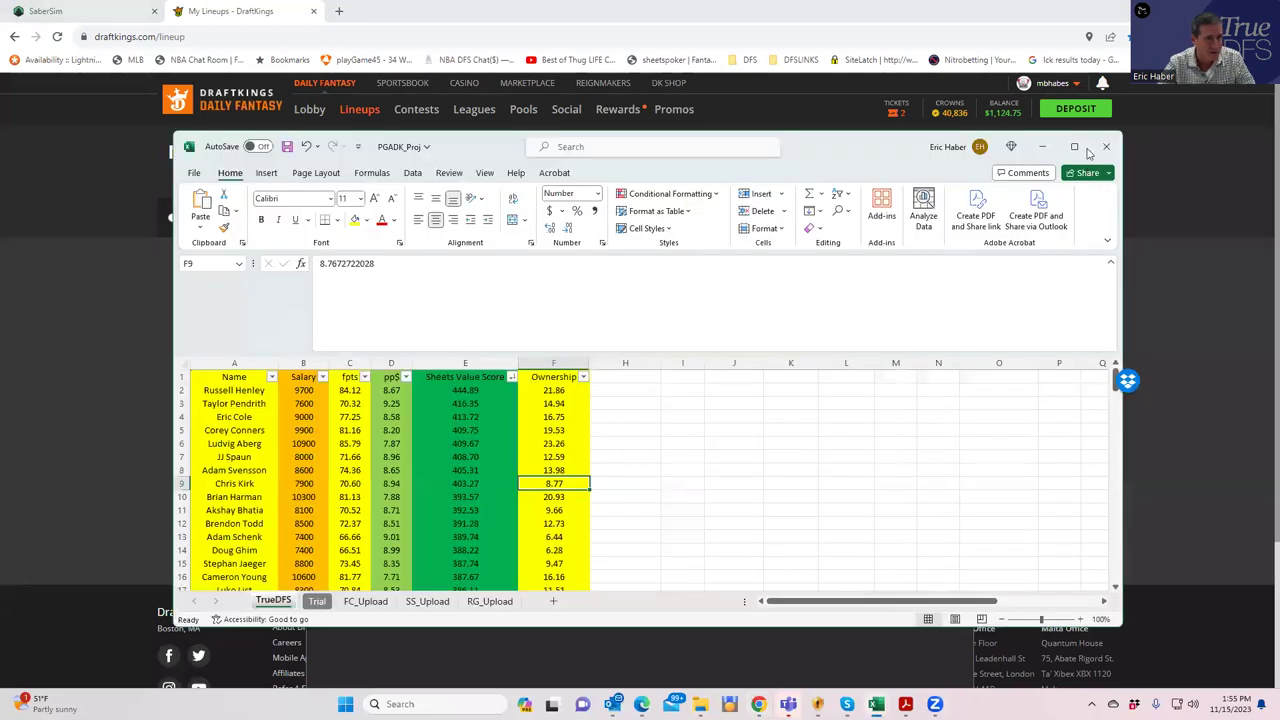
key(super+Up)
click(178, 378)
click(131, 379)
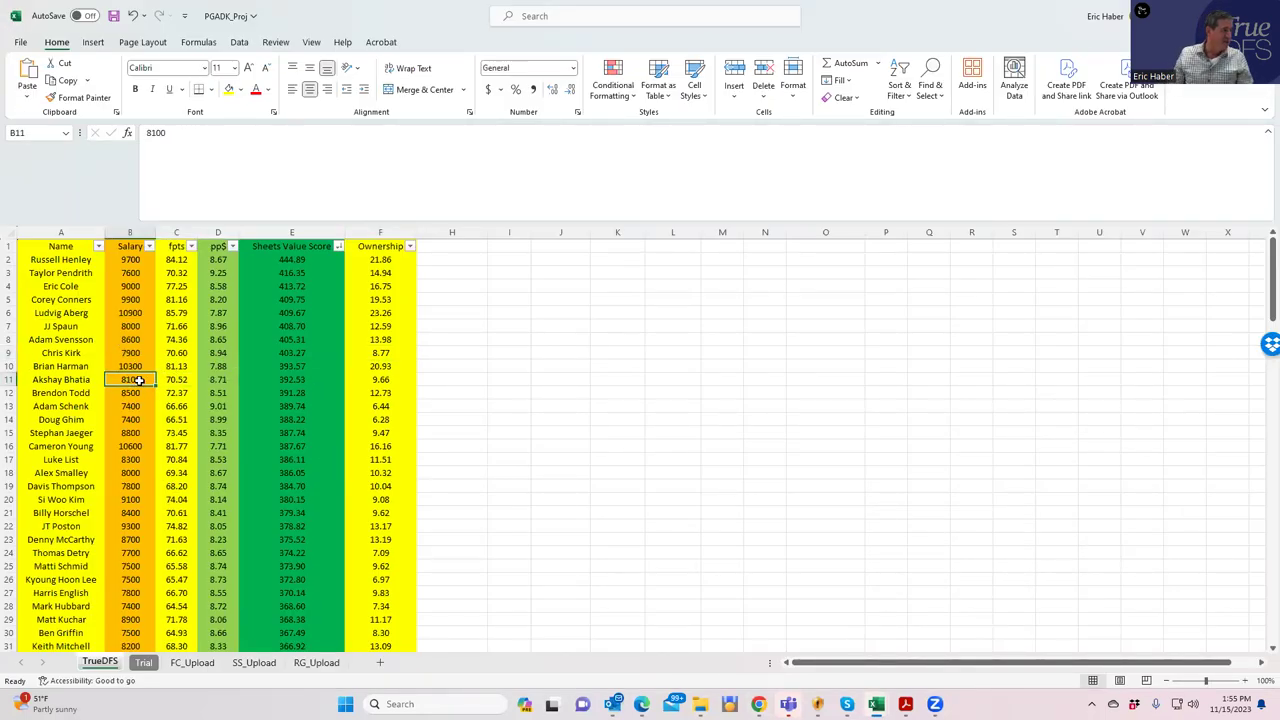
click(129, 339)
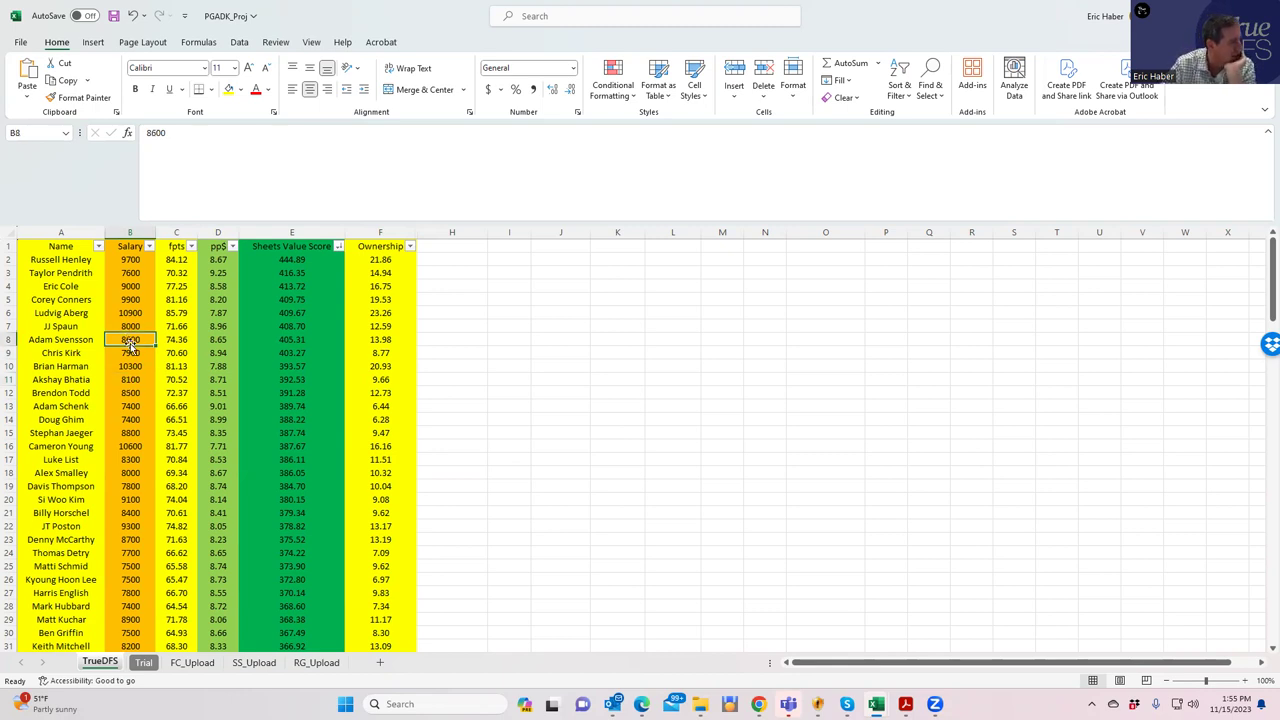
click(138, 380)
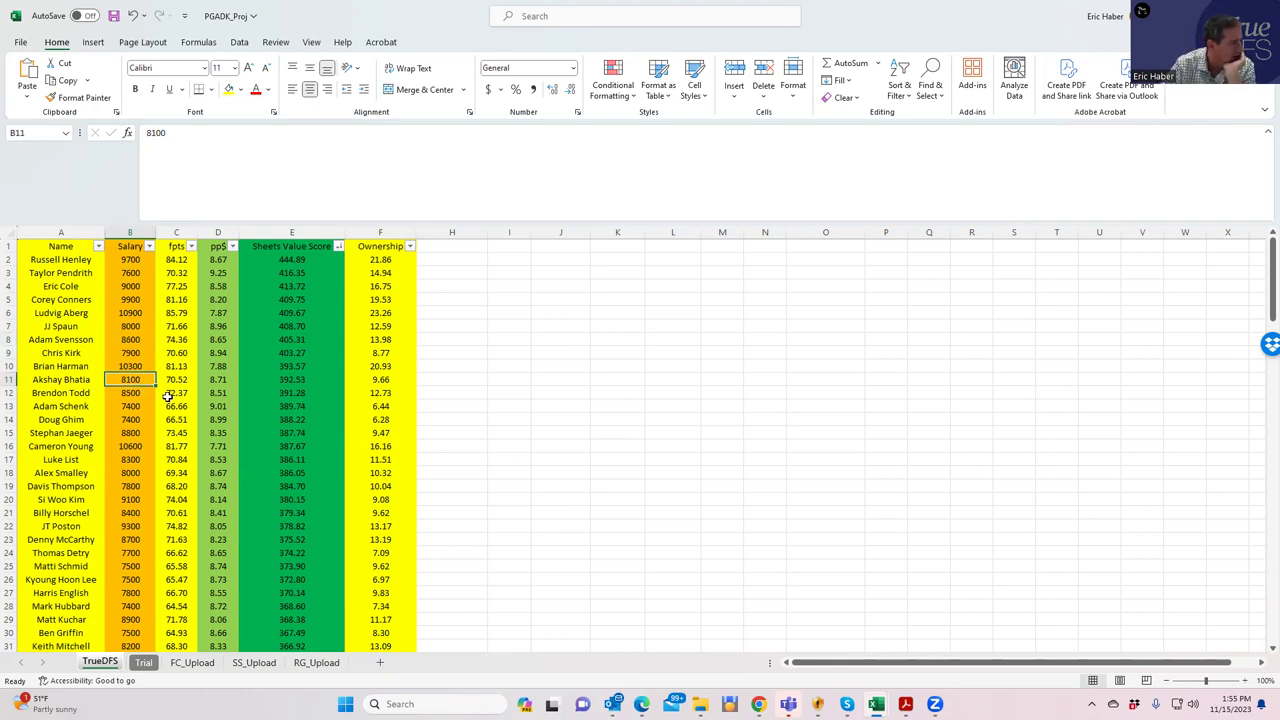
Step: Compare the salaries of Adam Schenk, Doug Ghim, Adam Svensson and Akshay Bhatia
click(117, 396)
click(125, 406)
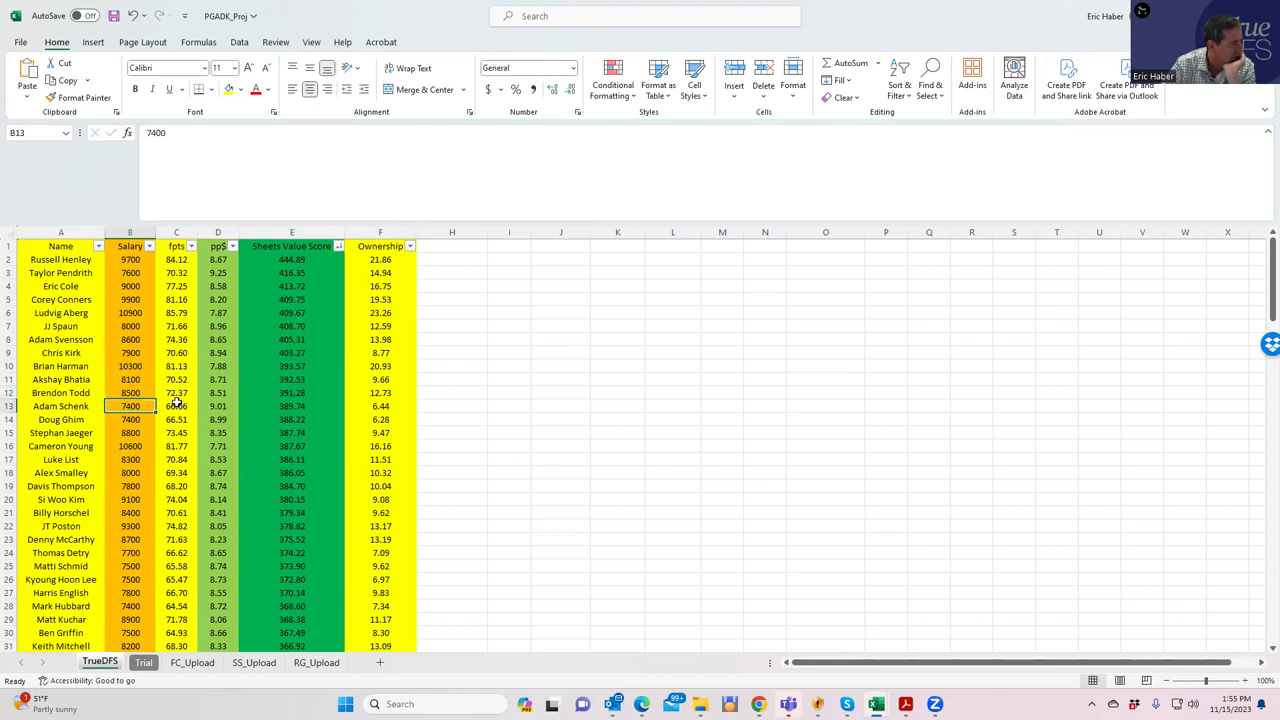
click(135, 419)
click(130, 408)
click(130, 418)
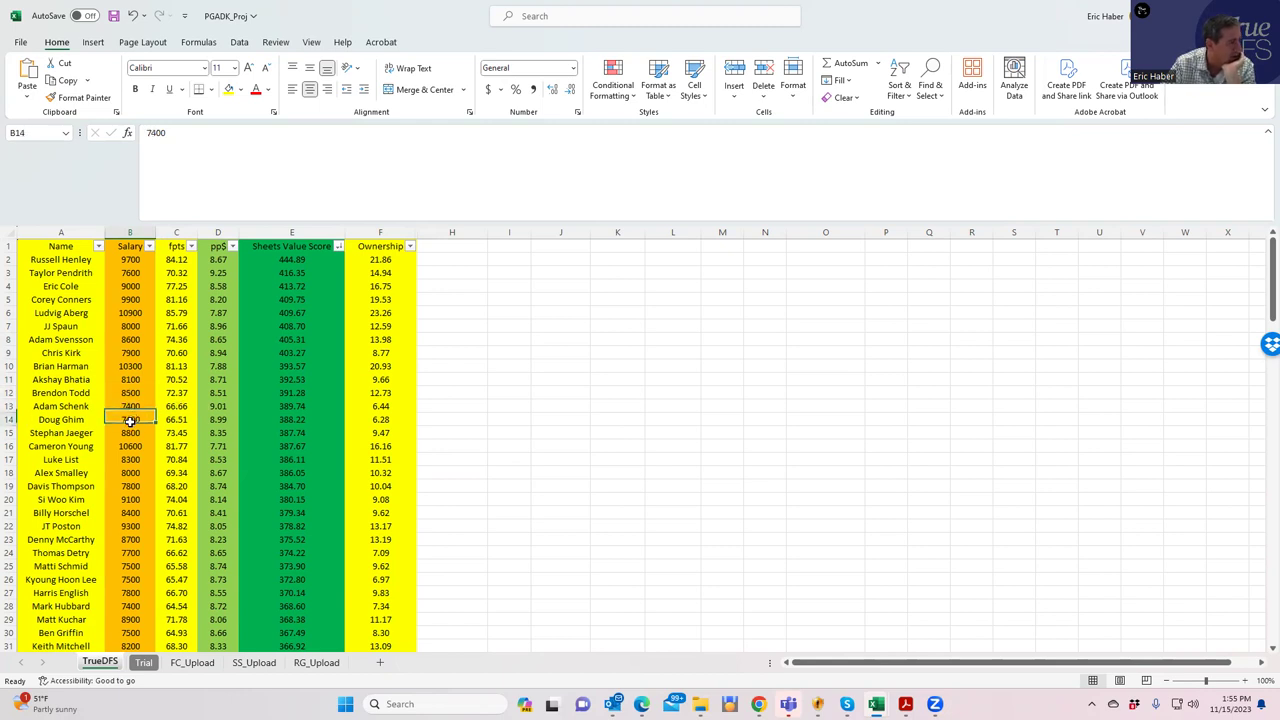
click(130, 407)
click(128, 416)
click(128, 406)
click(130, 418)
click(131, 407)
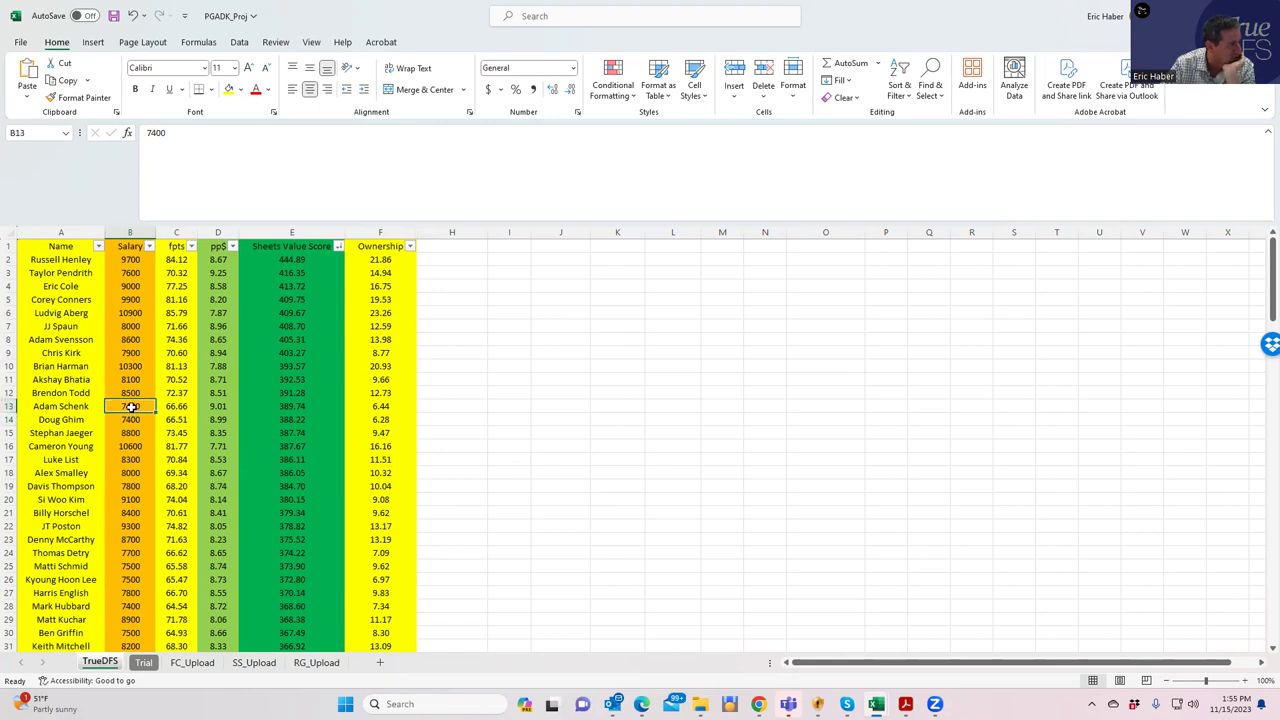
click(131, 340)
click(133, 380)
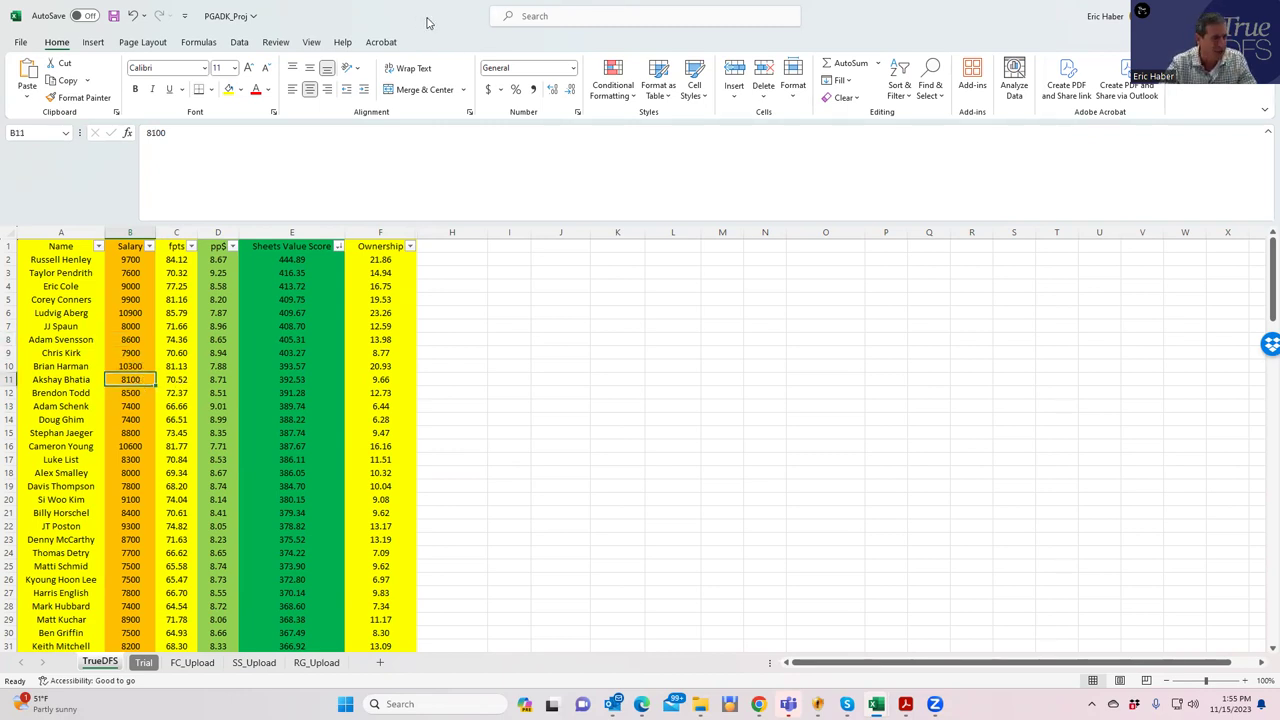
Step: Check the DraftKings lineup's remaining salary, then review Brian Harman's salary and the ownership of Corey Conners and Eric Cole in the PGADK_Proj workbook
key(alt+Tab)
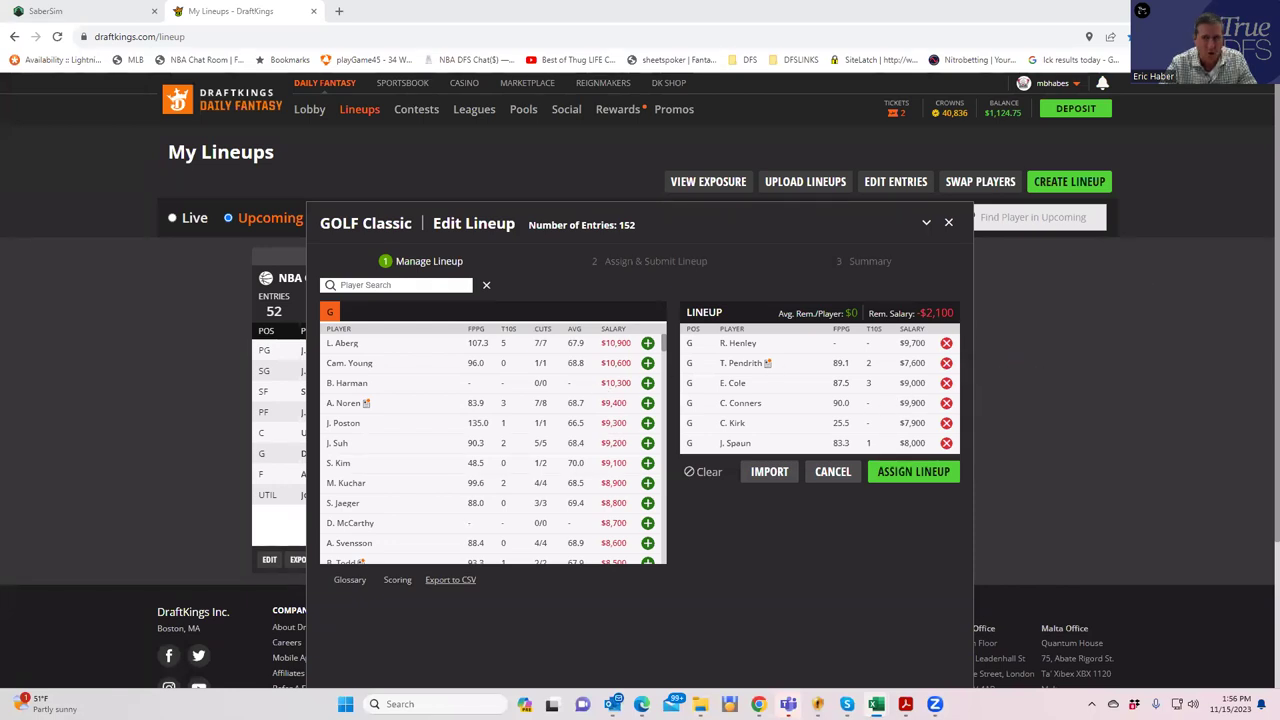
key(alt+Tab)
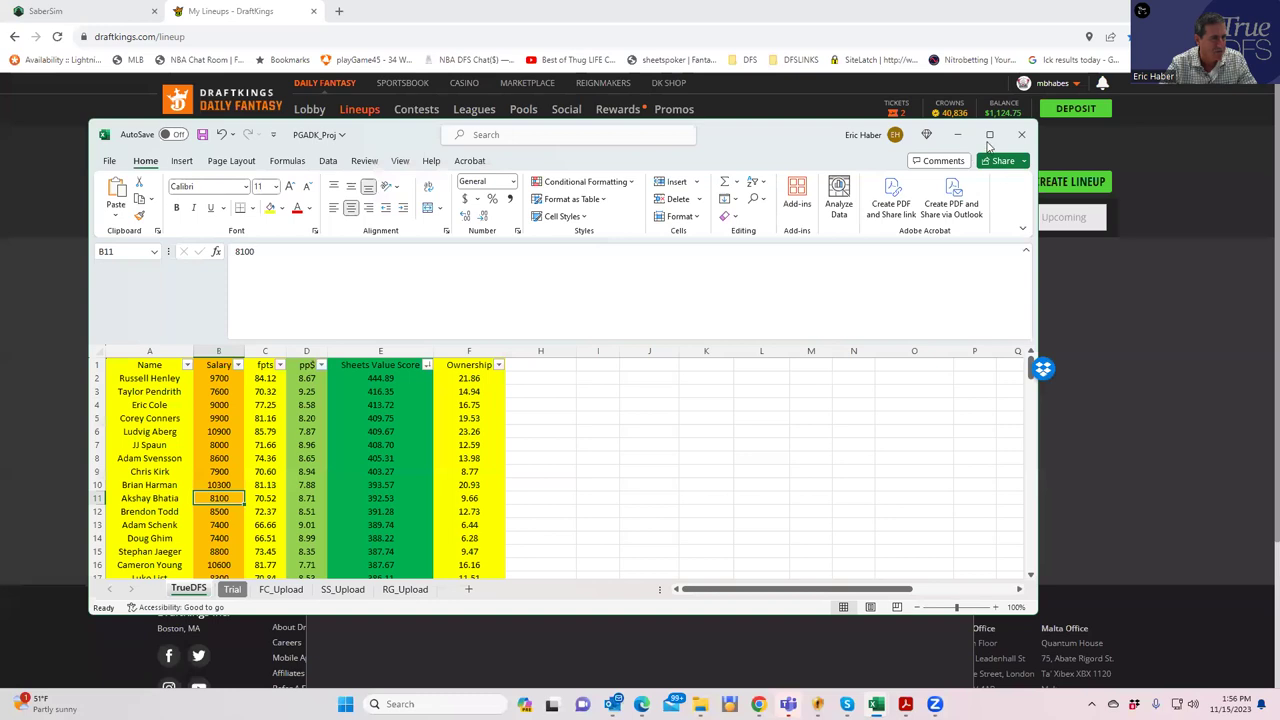
click(990, 143)
click(153, 368)
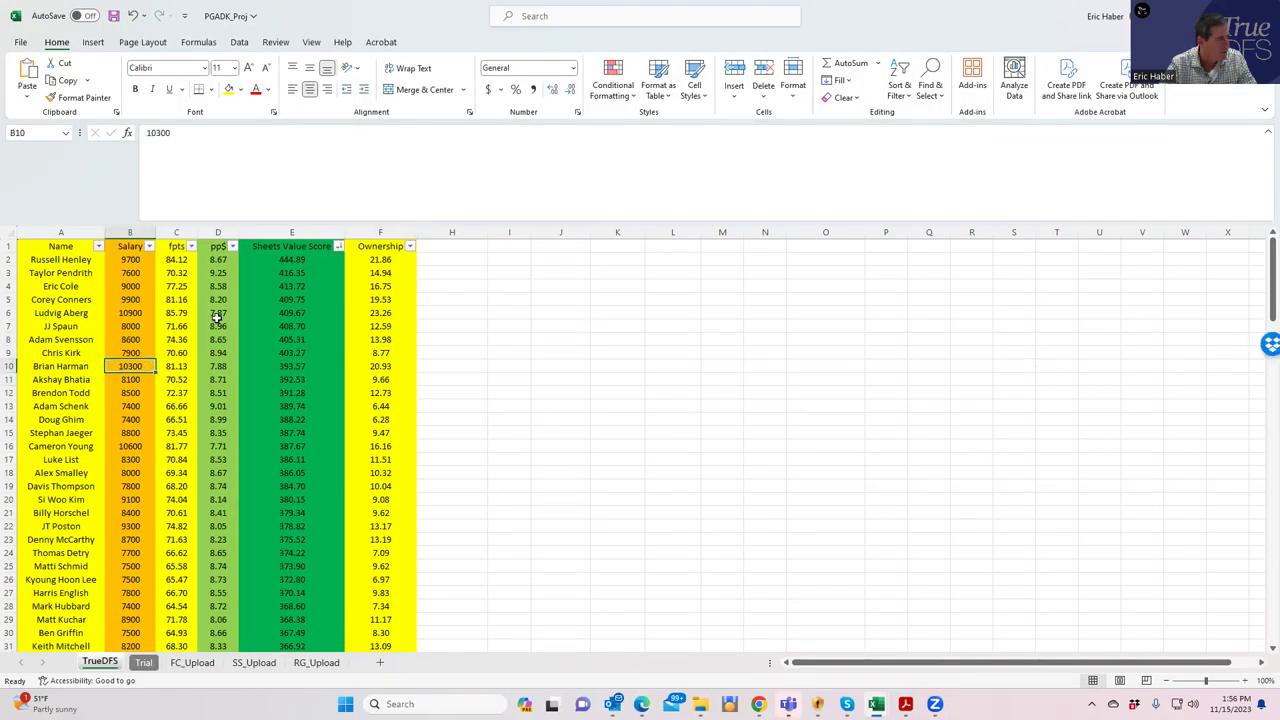
click(370, 300)
click(384, 286)
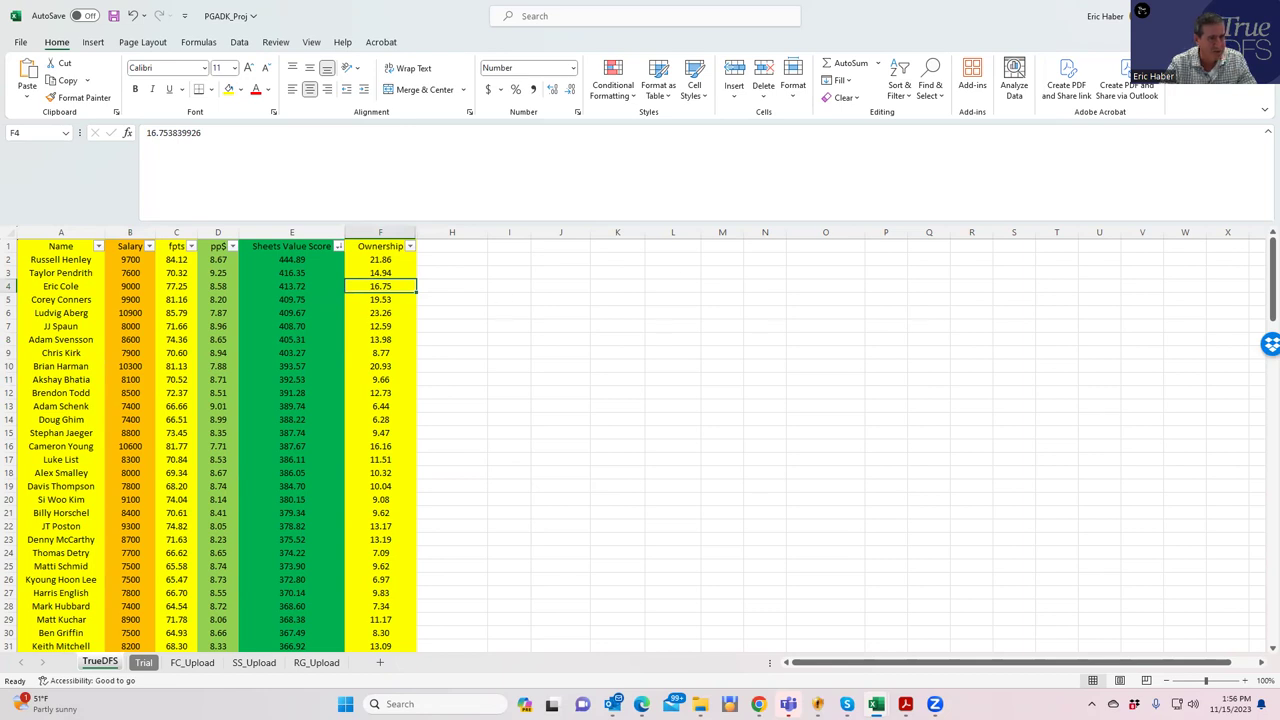
Step: Remove Corey Conners from the DraftKings lineup and return to the PGADK_Proj workbook
key(alt+Tab)
click(946, 403)
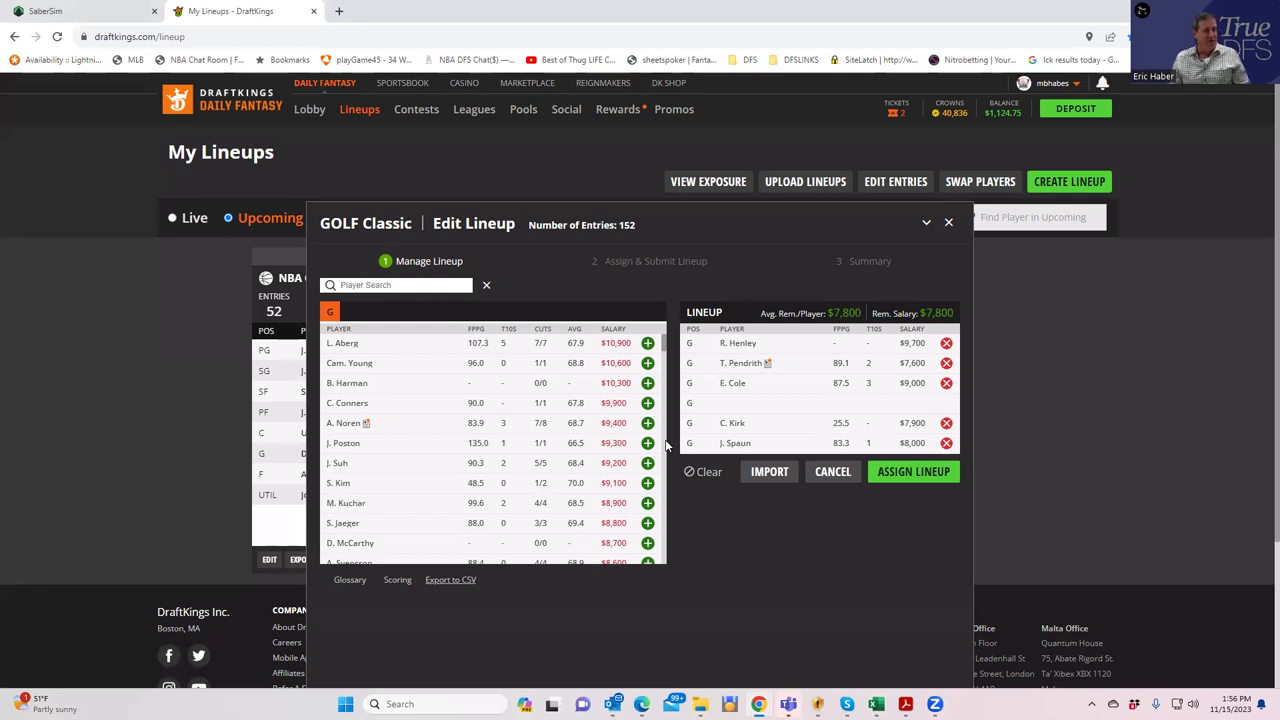
mouse_move(876, 704)
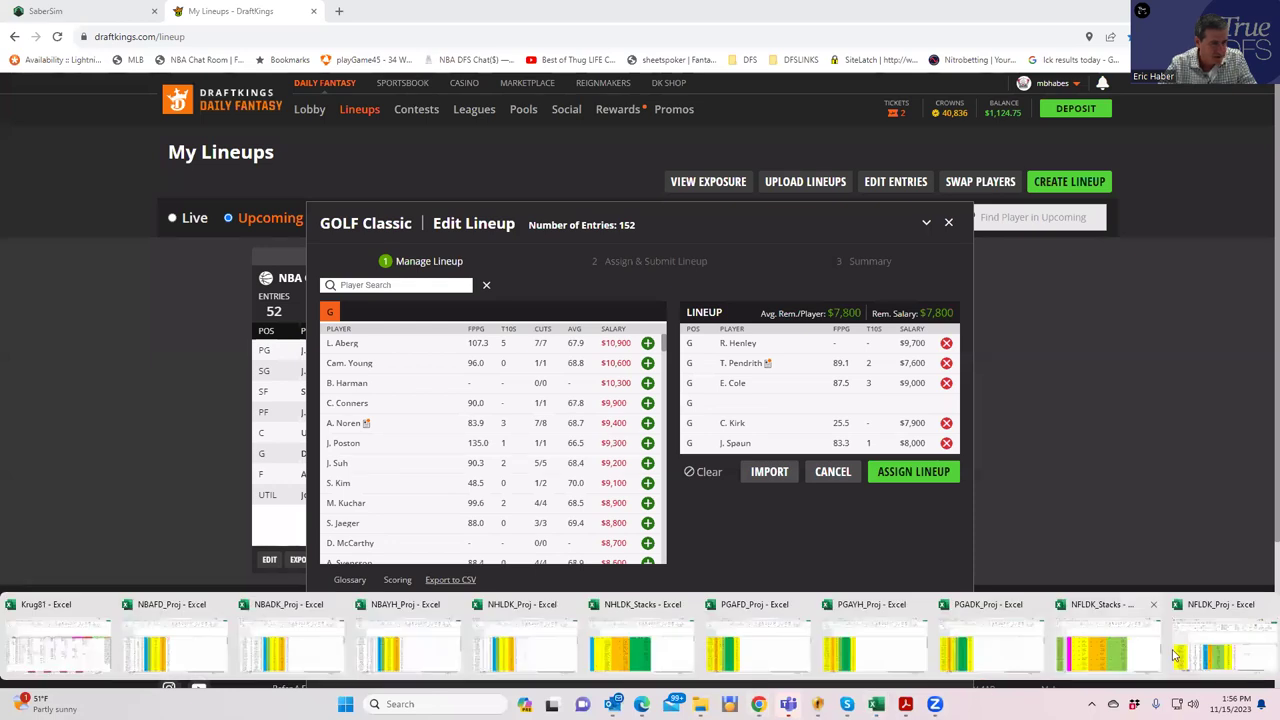
click(987, 658)
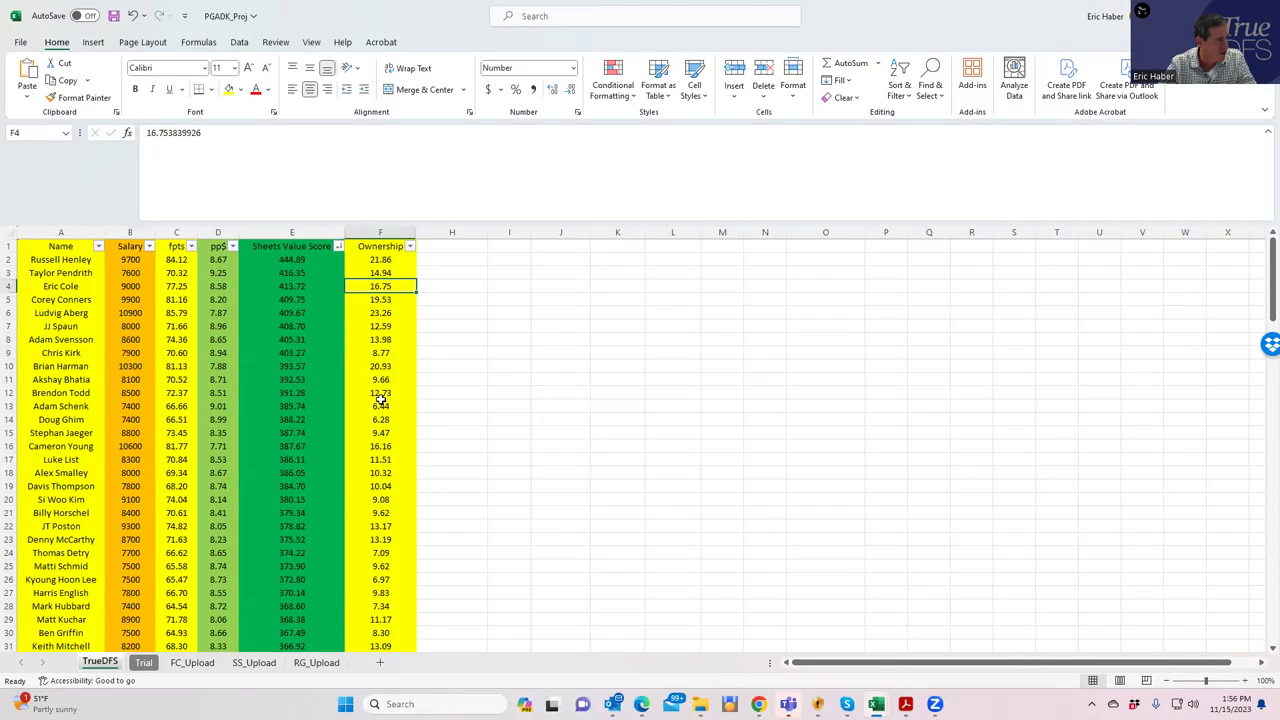
Step: Compare the salaries of Chris Kirk, Adam Schenk and Doug Ghim with Davis Thompson's projected points, salary and ownership
click(140, 355)
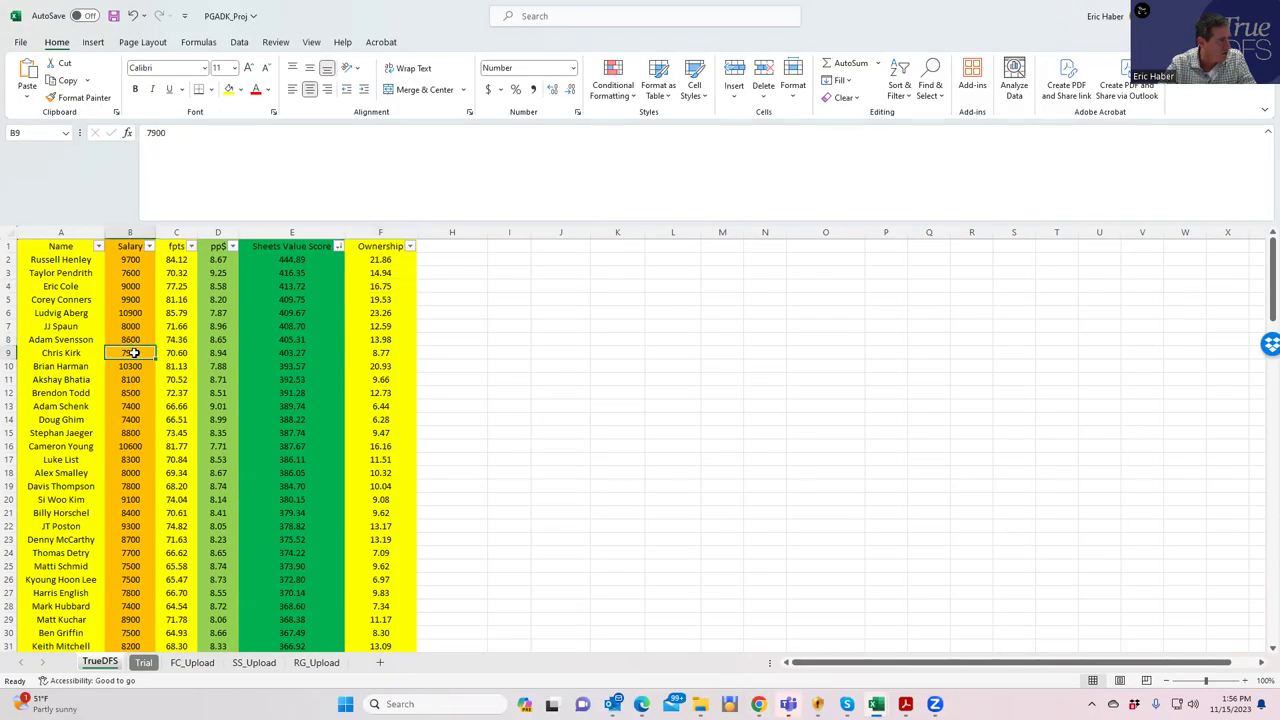
click(130, 406)
click(139, 419)
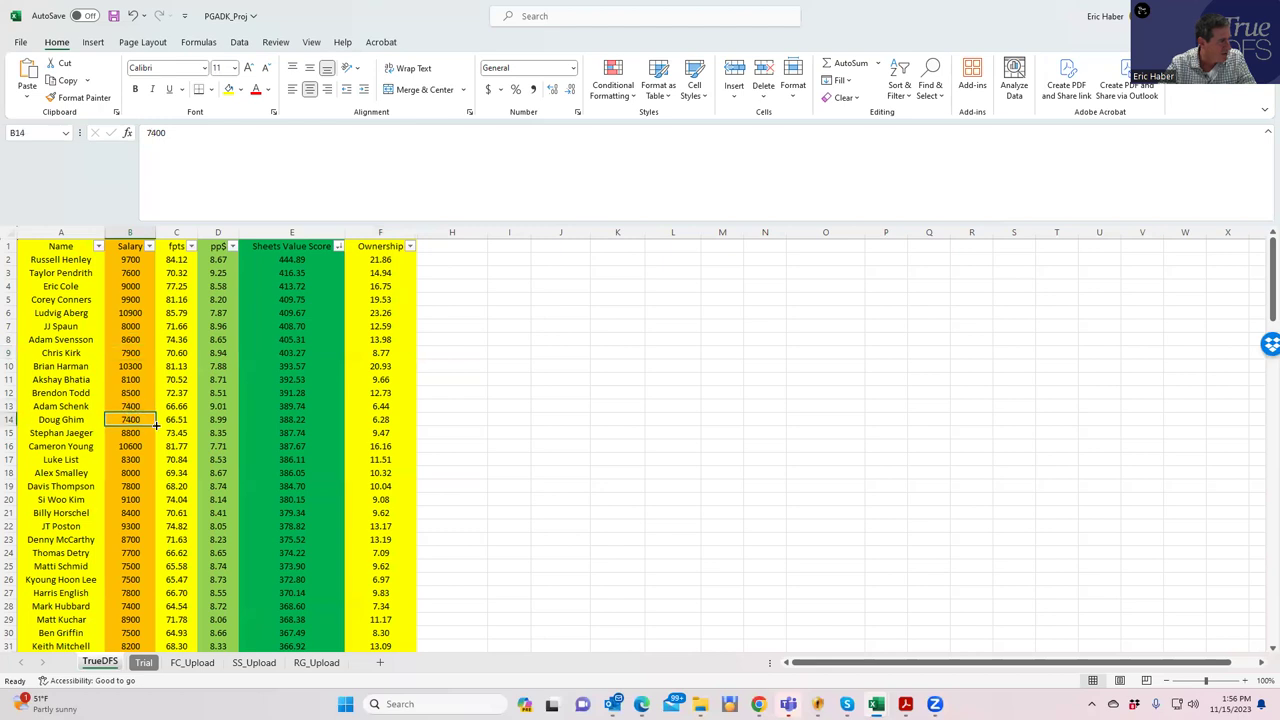
click(140, 419)
click(213, 406)
click(178, 406)
click(174, 484)
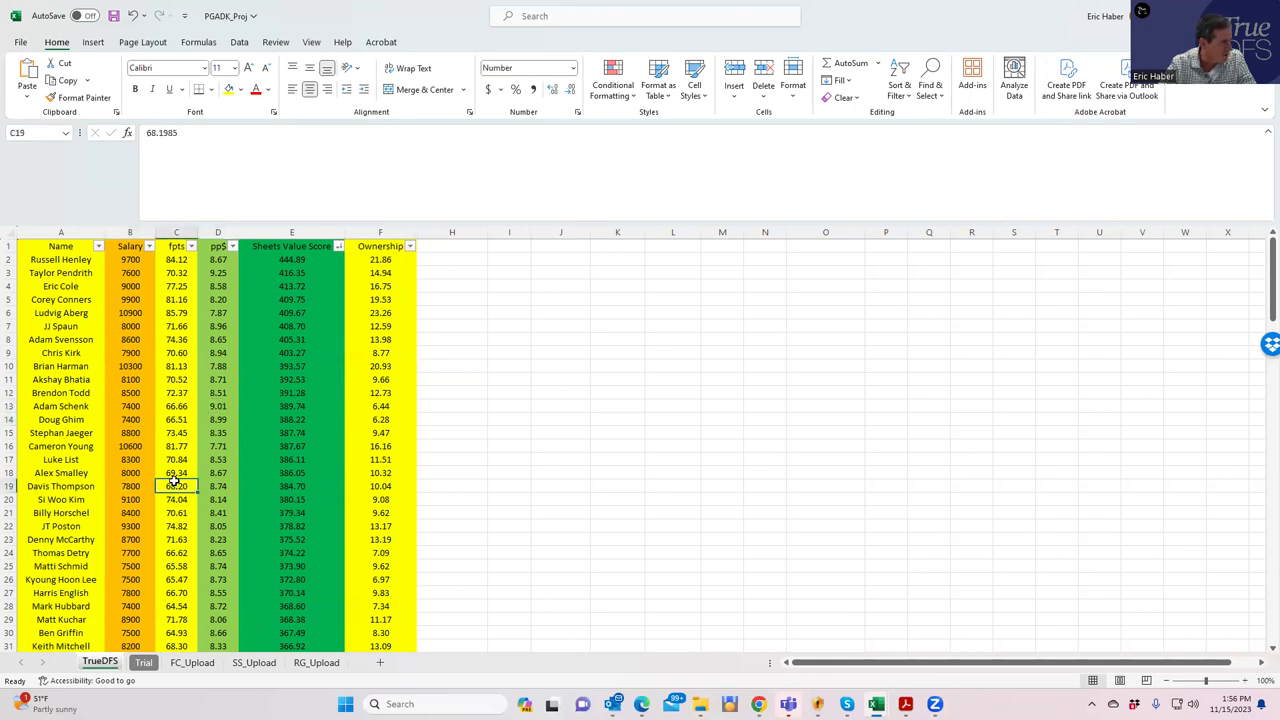
click(131, 487)
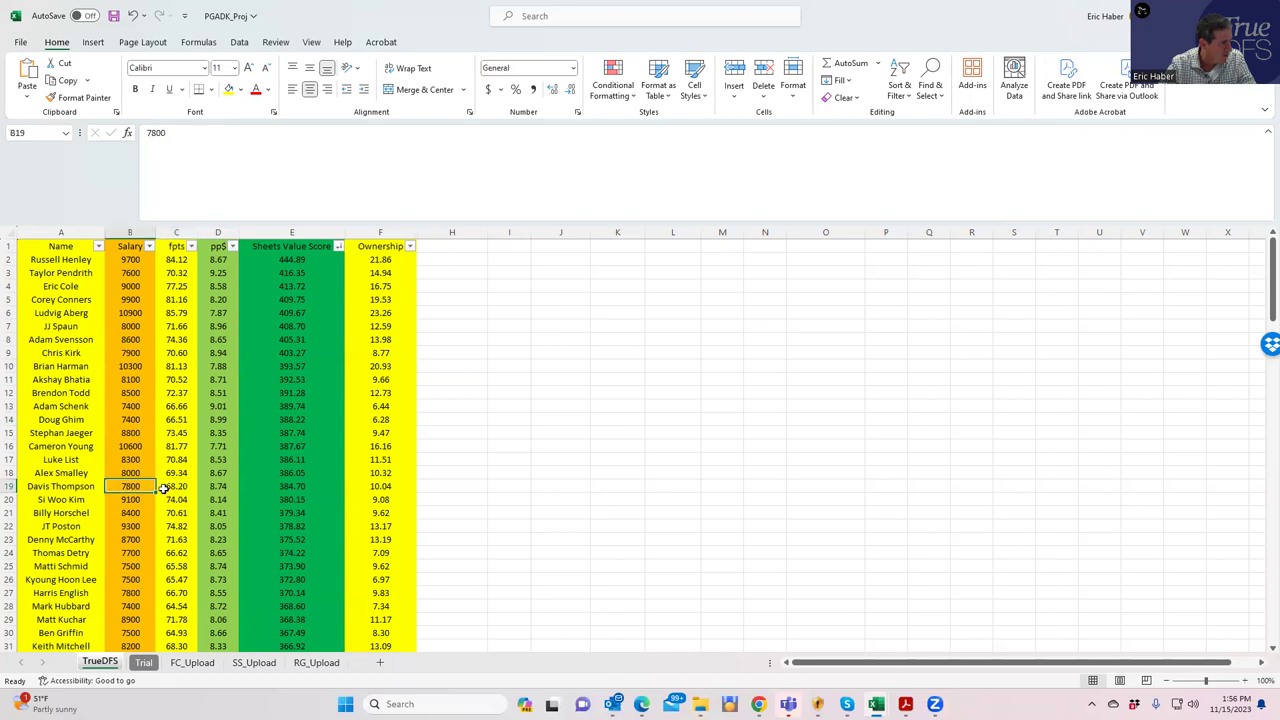
click(357, 484)
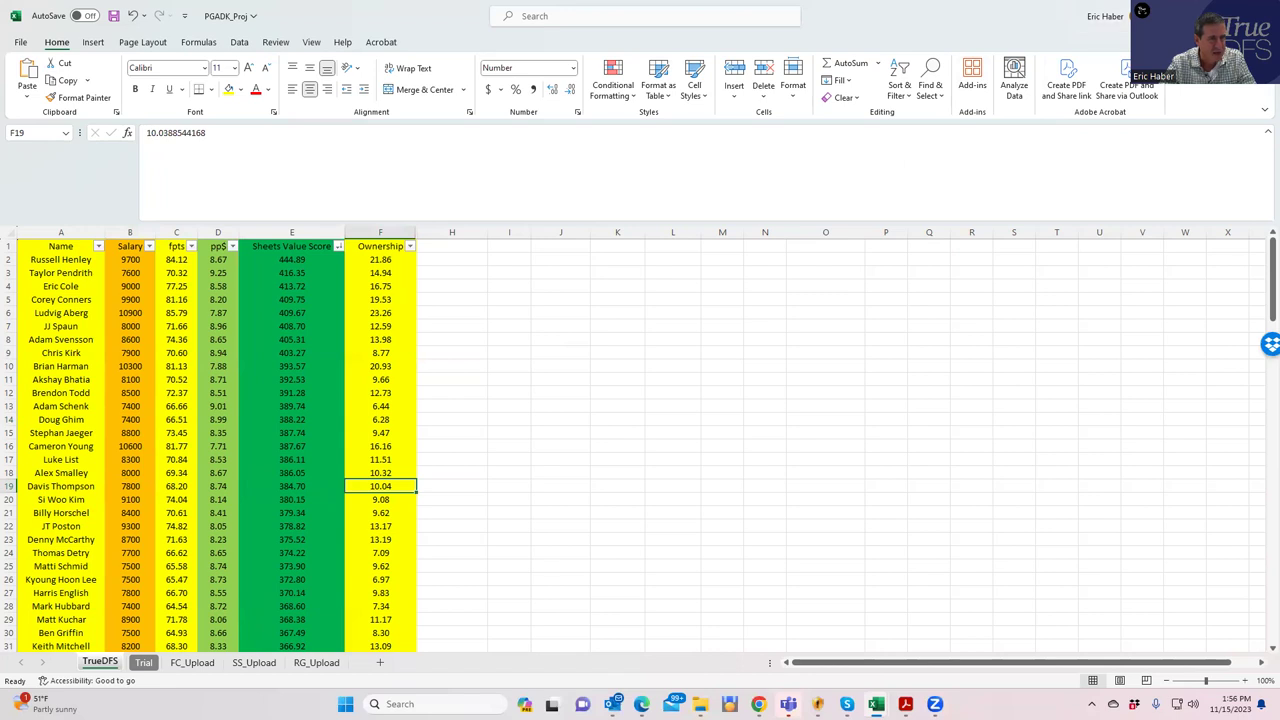
Step: Switch to the DraftKings lineup editor, search for "thomps" and add Davis Thompson to the open lineup slot
key(super+Down)
key(super+Down)
click(362, 284)
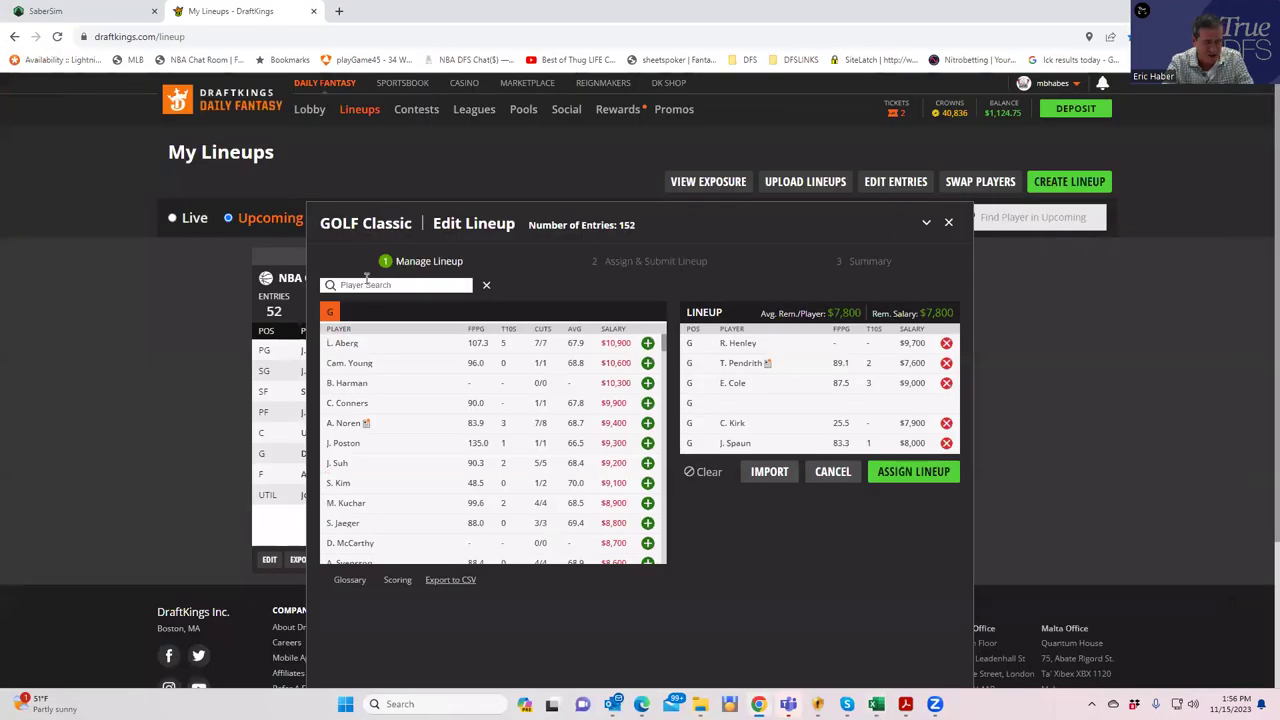
text(thomps)
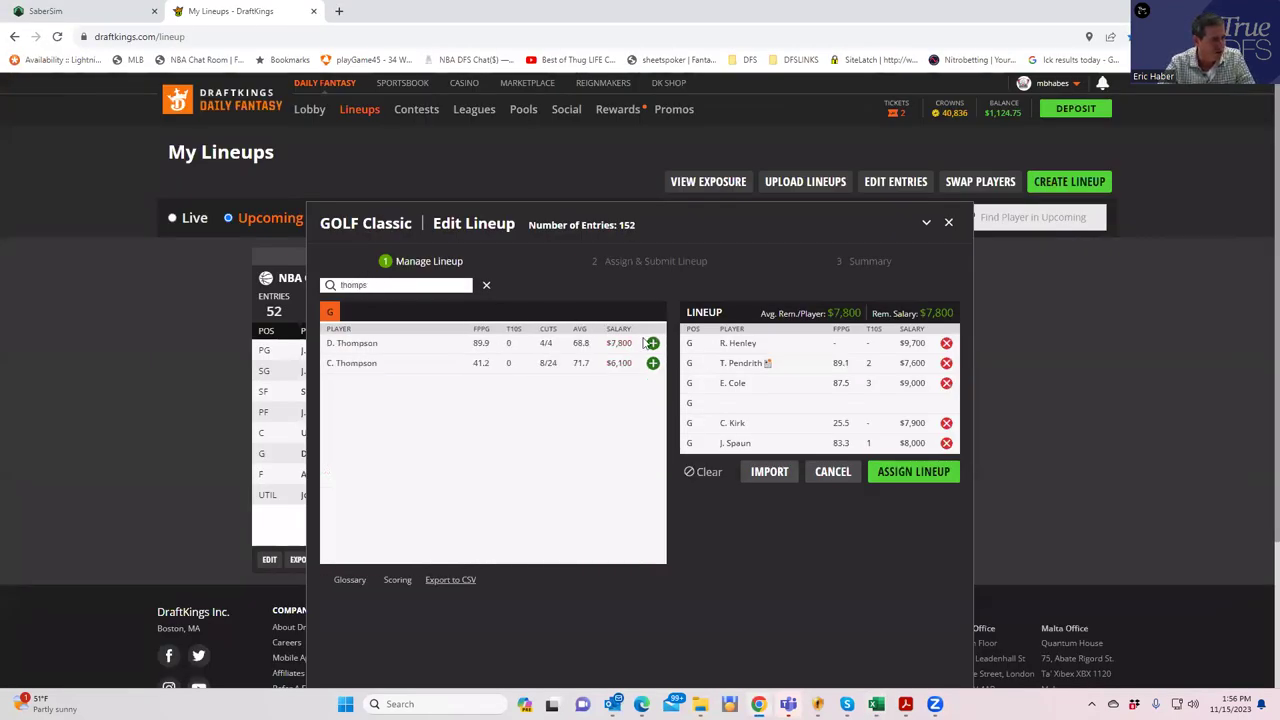
click(652, 343)
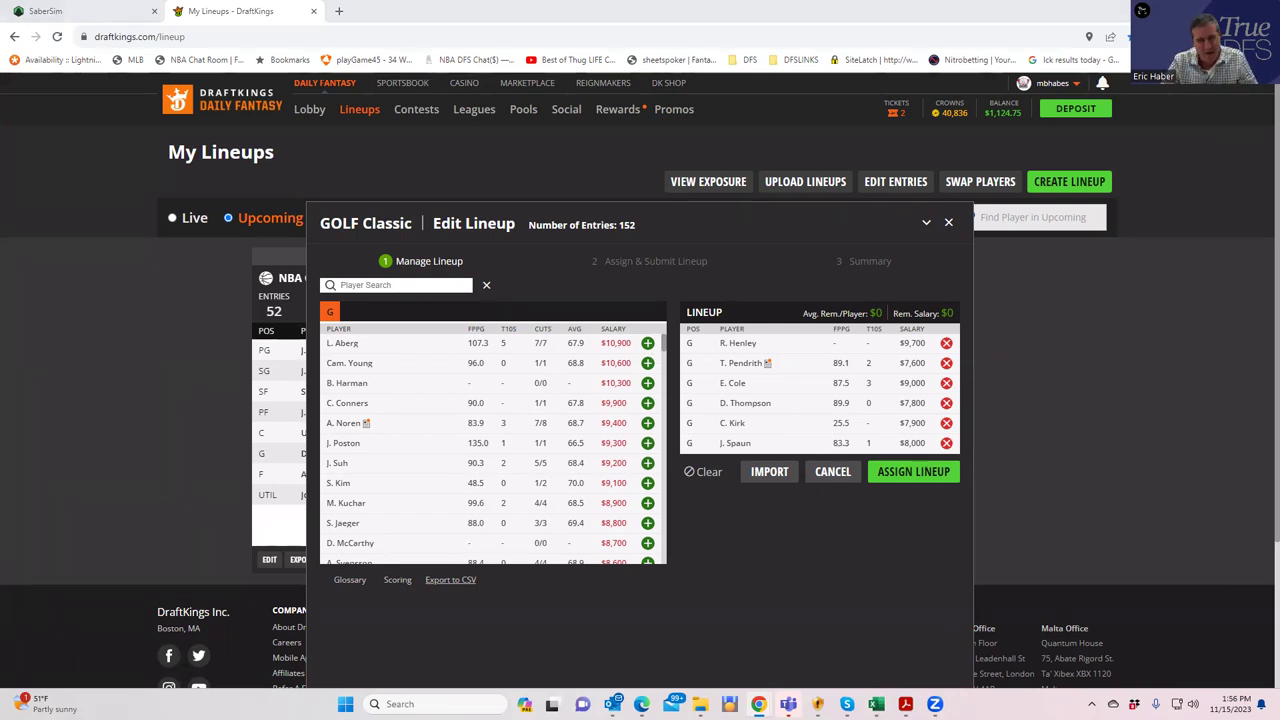
Step: Remove Eric Cole and Davis Thompson from the lineup and add Akshay Bhatia in one of the open slots
click(946, 383)
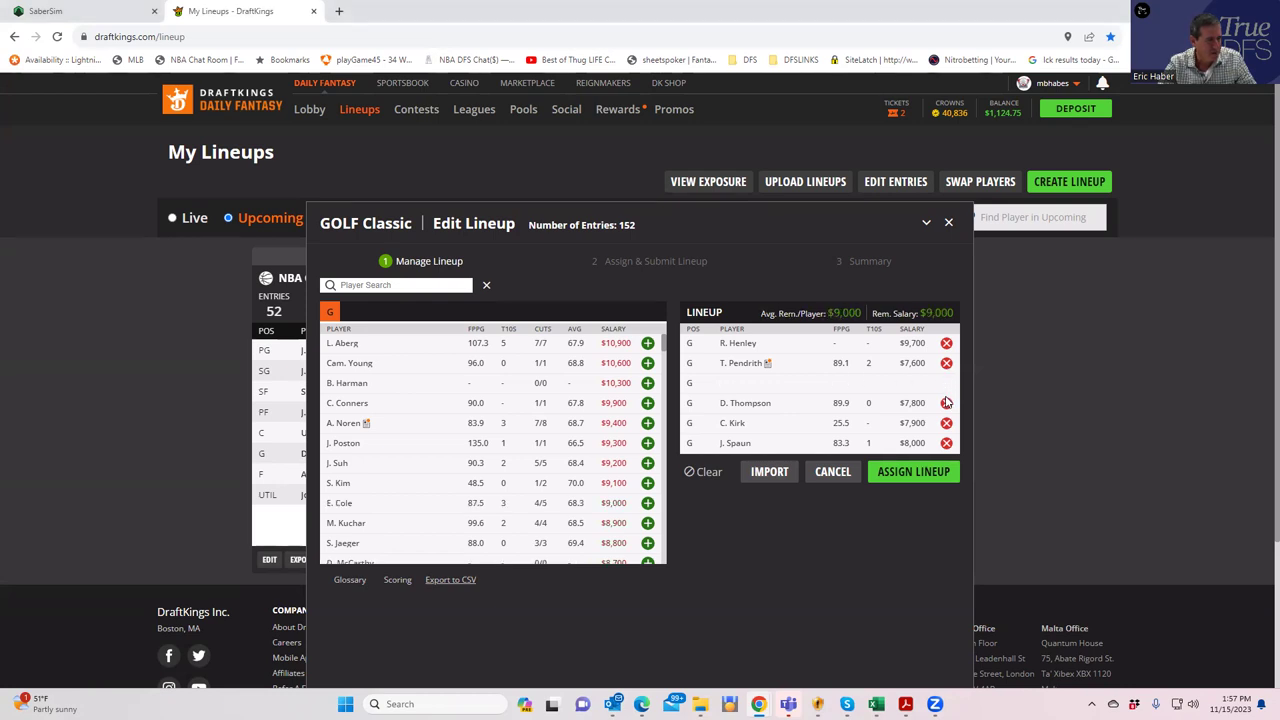
click(946, 404)
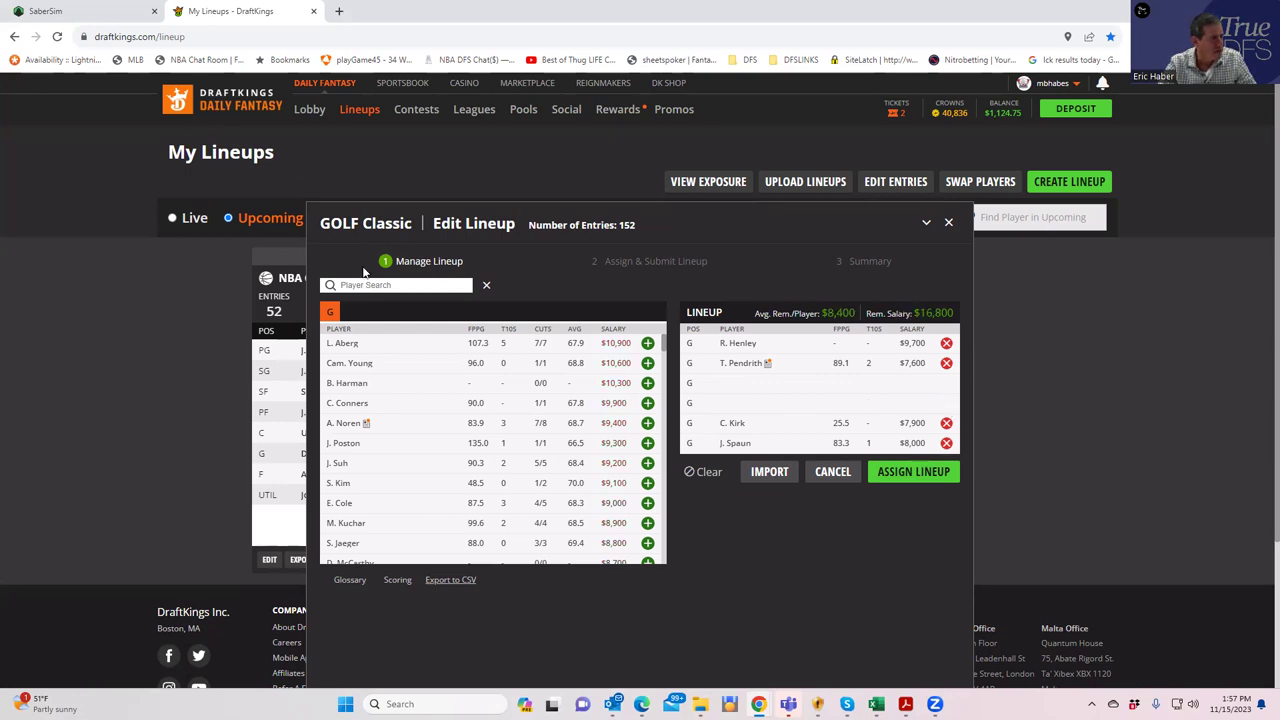
text(bat)
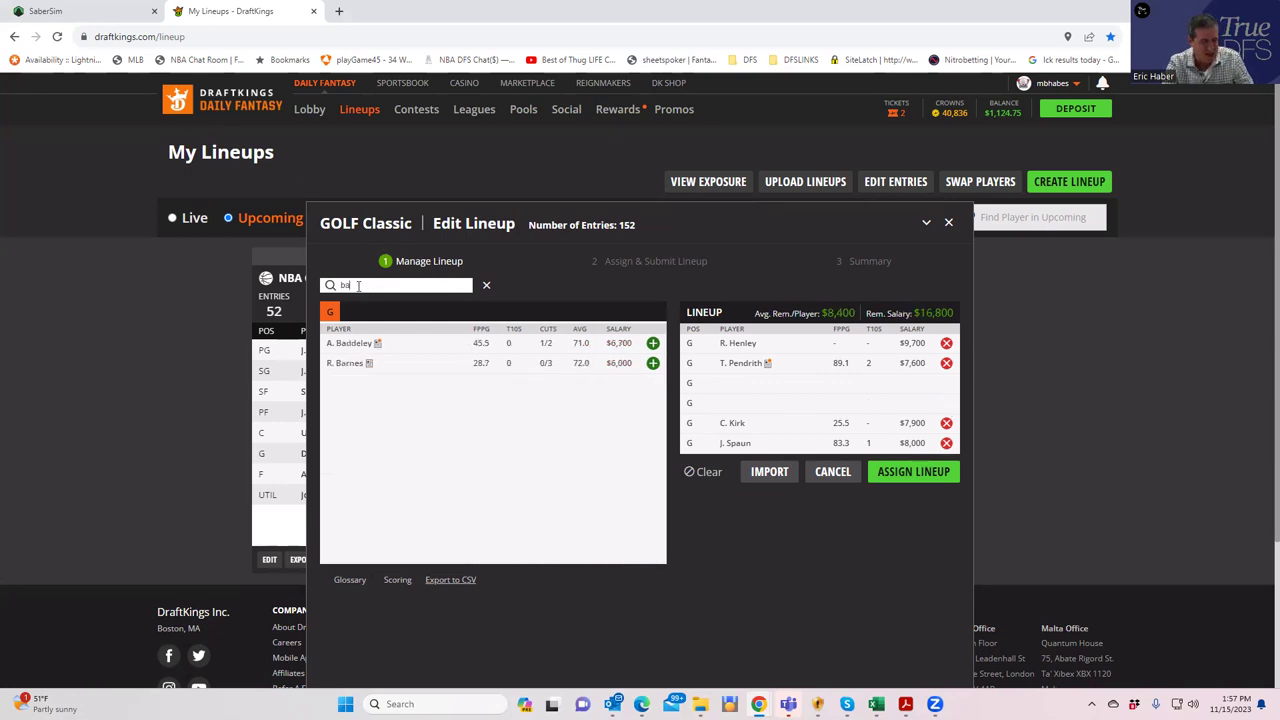
key(BackSpace)
key(BackSpace)
key(BackSpace)
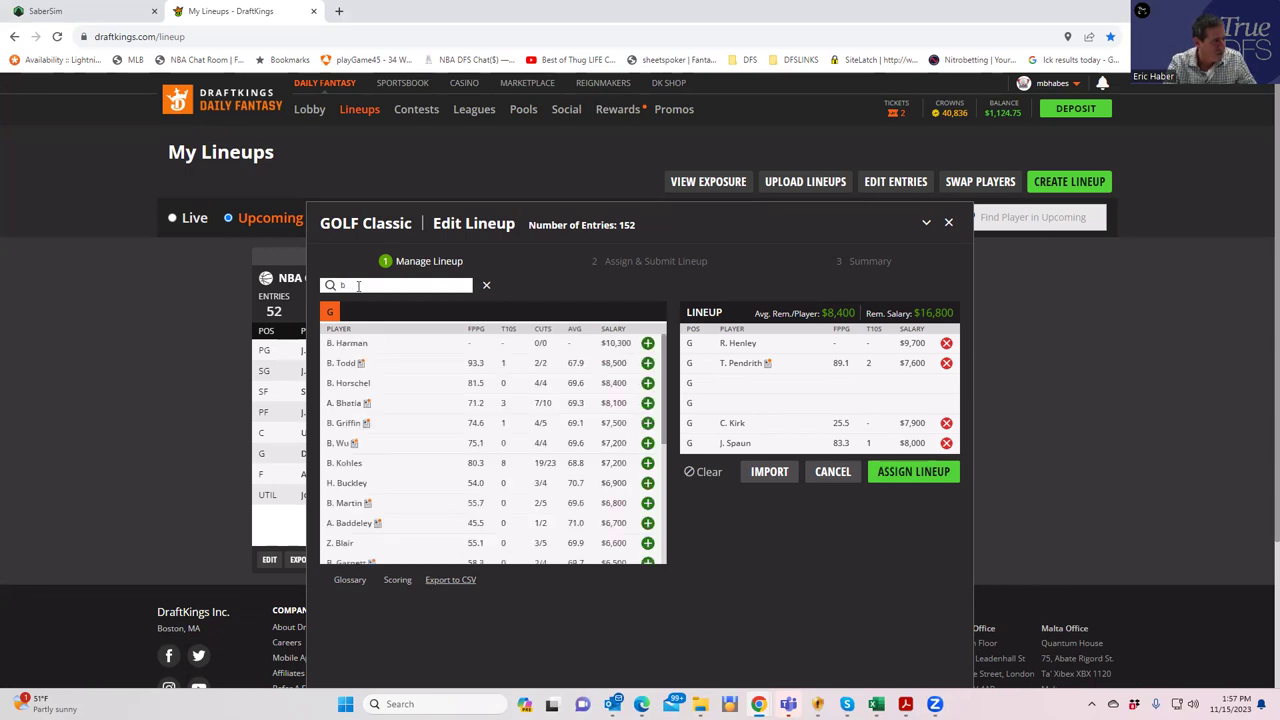
text(bha)
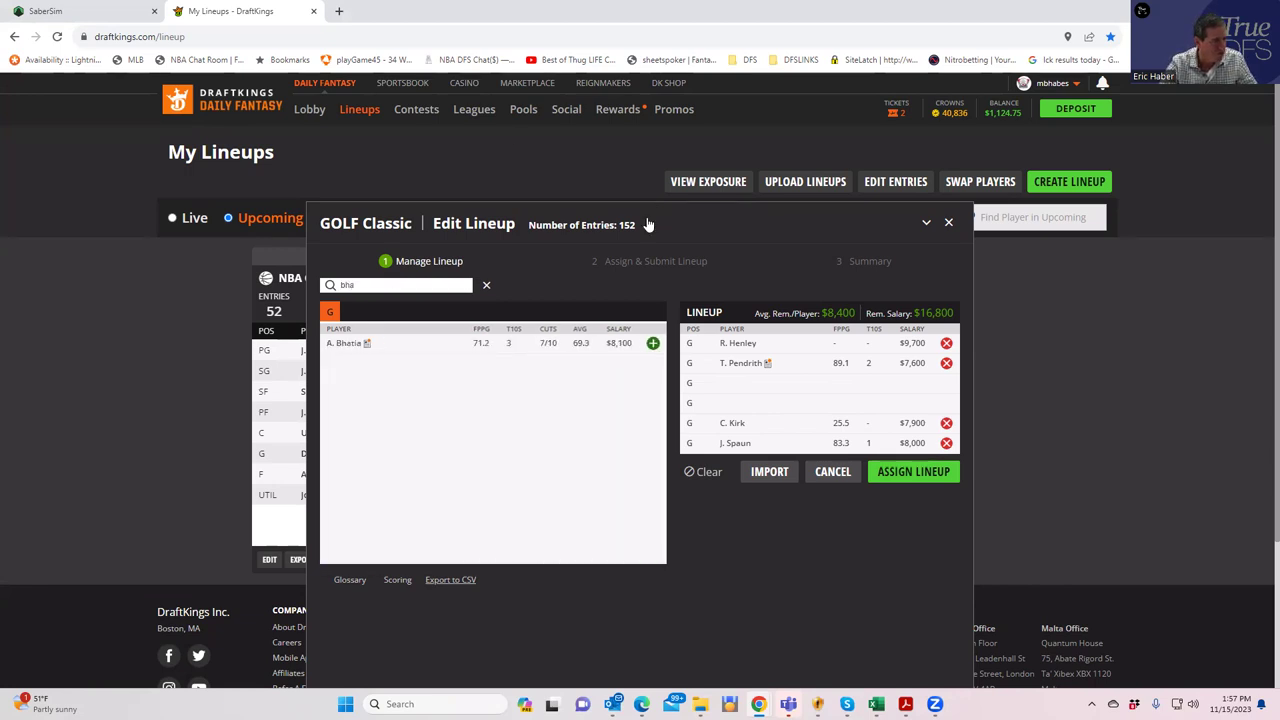
click(652, 344)
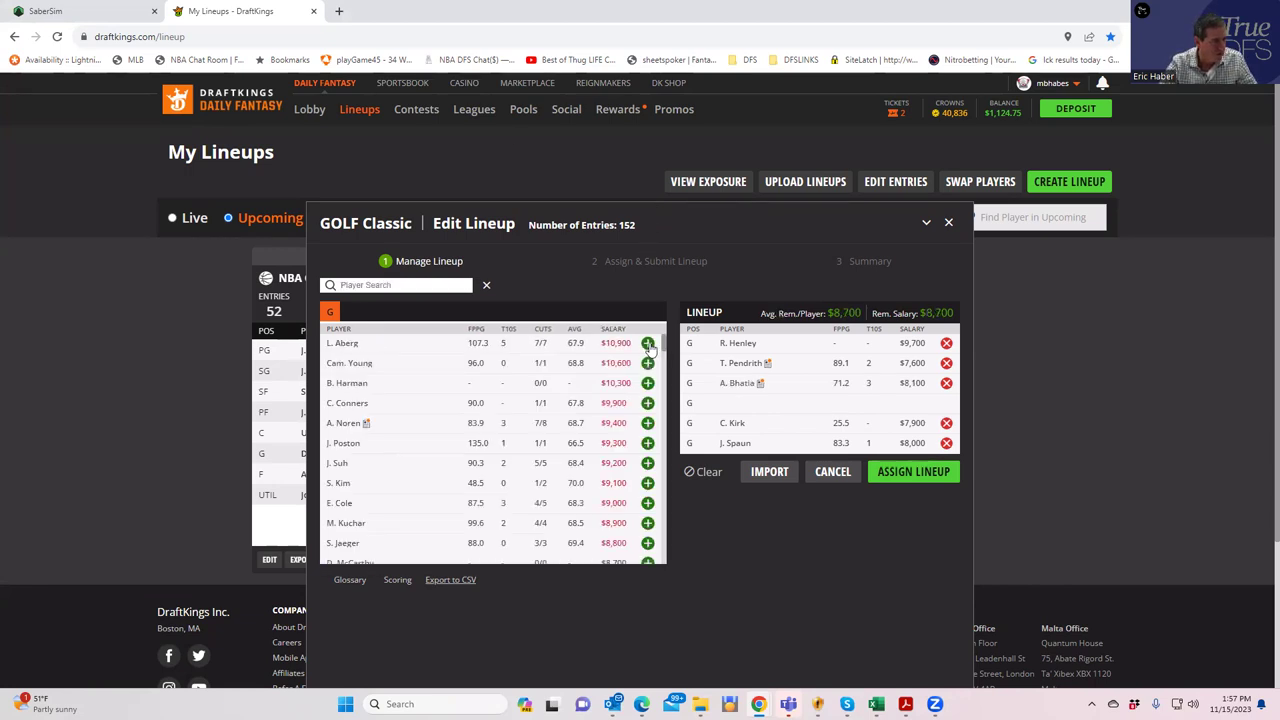
Step: Search for Adam Svensson and add him to the last open lineup slot
click(377, 285)
text(eve)
drag(395, 297, 289, 297)
text(sve)
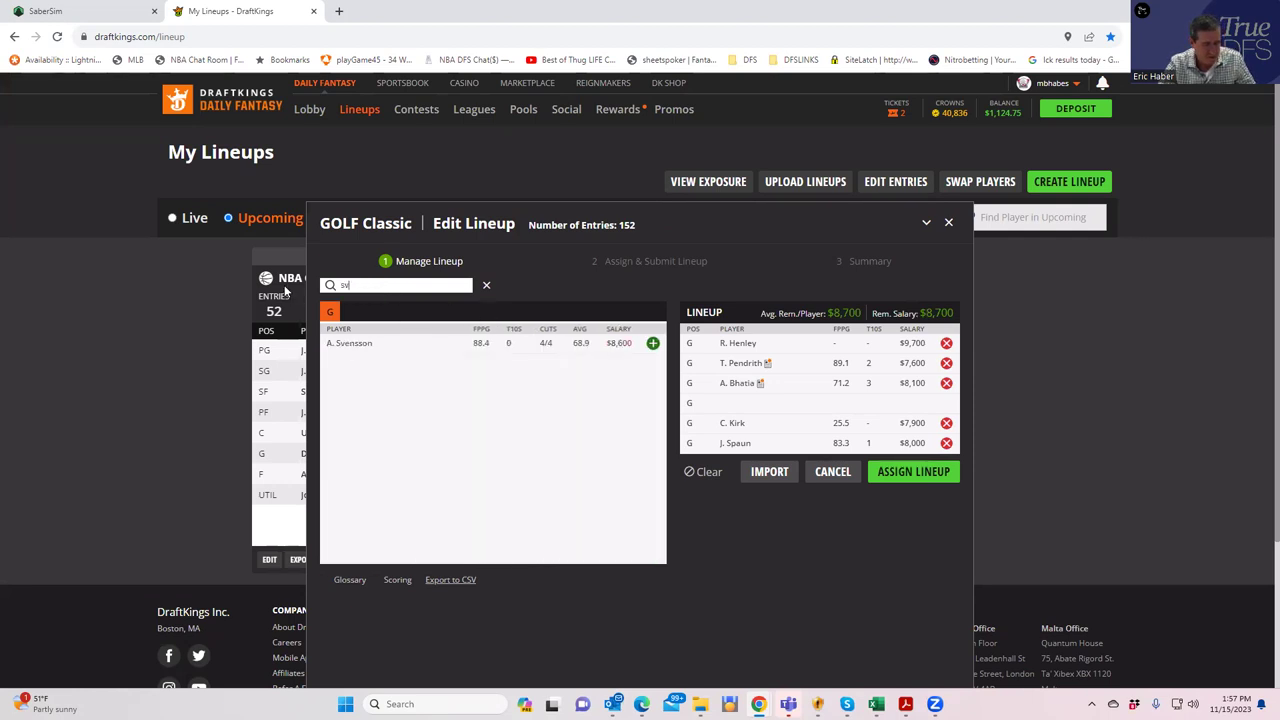
click(648, 343)
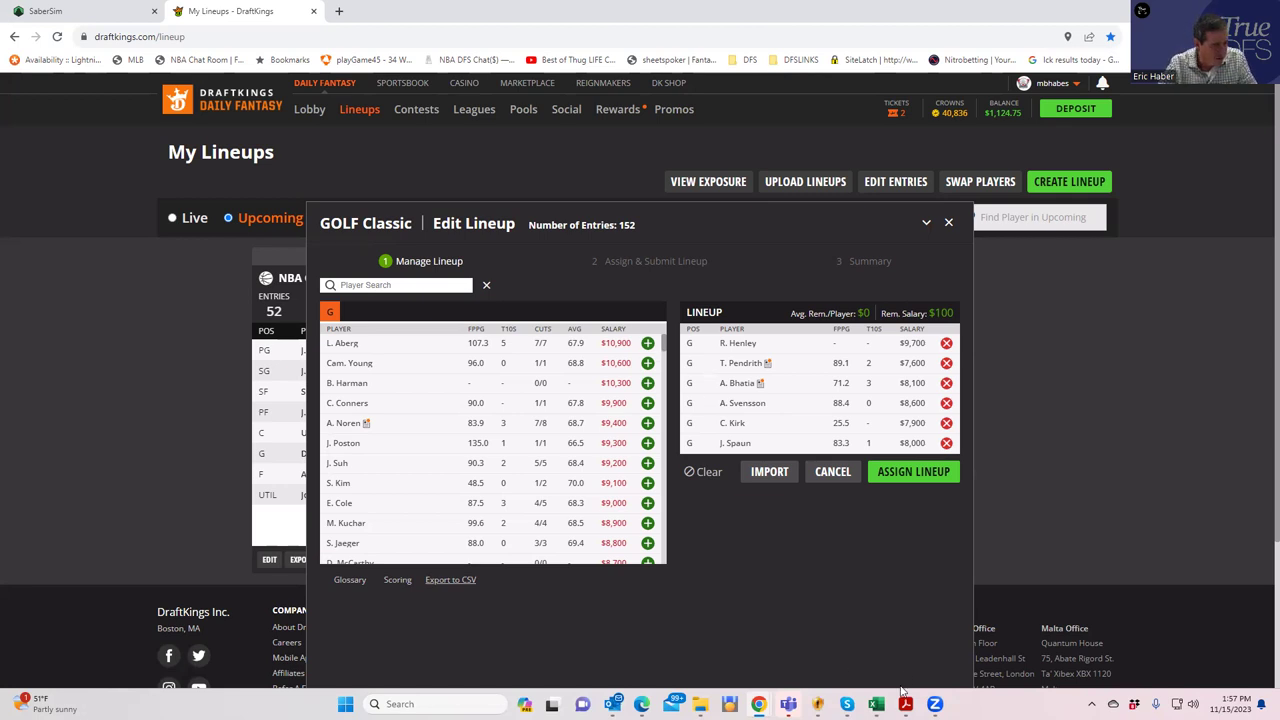
Step: Return to the PGADK_Proj workbook and compare the ownership of Akshay Bhatia, Chris Kirk and Brian Harman
mouse_move(876, 702)
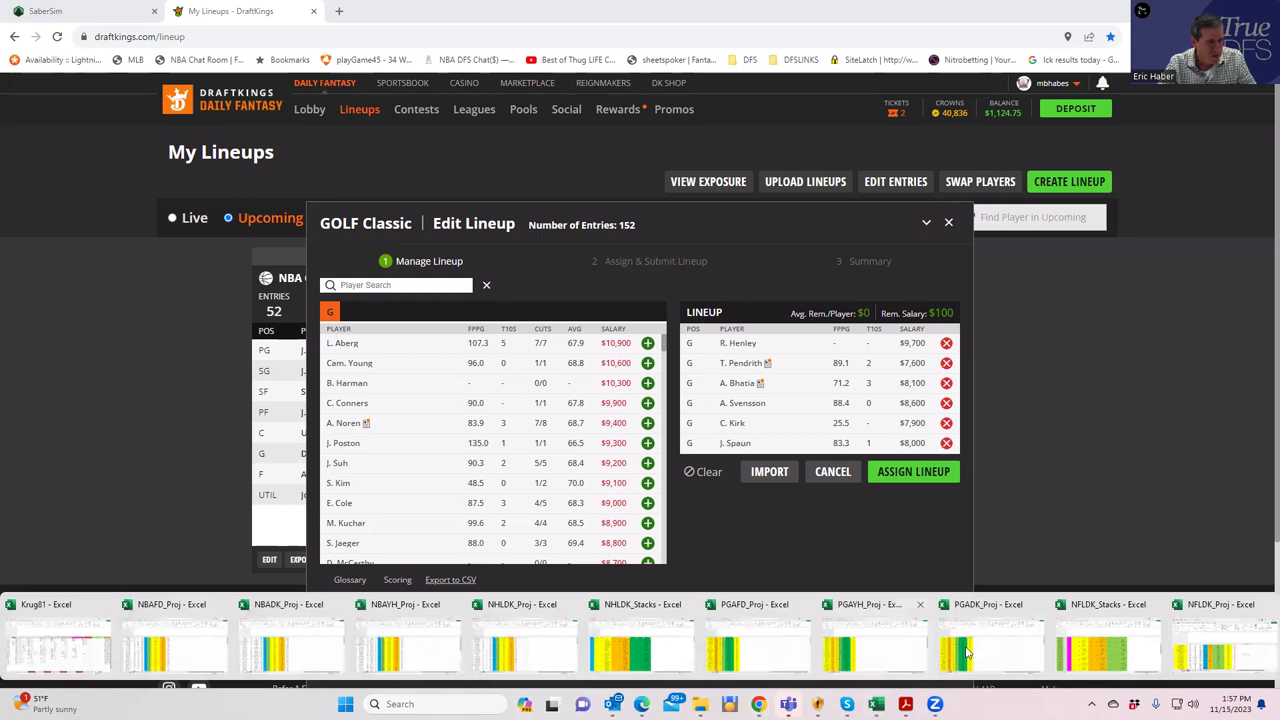
click(968, 650)
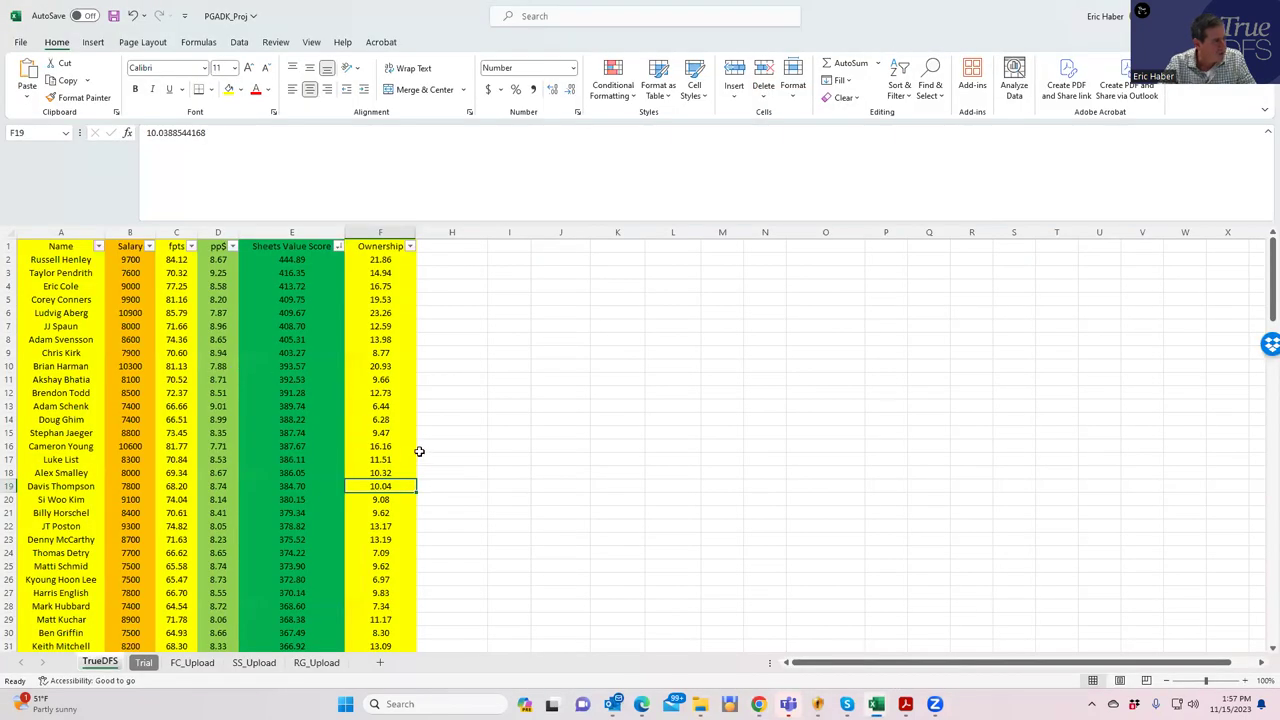
click(379, 380)
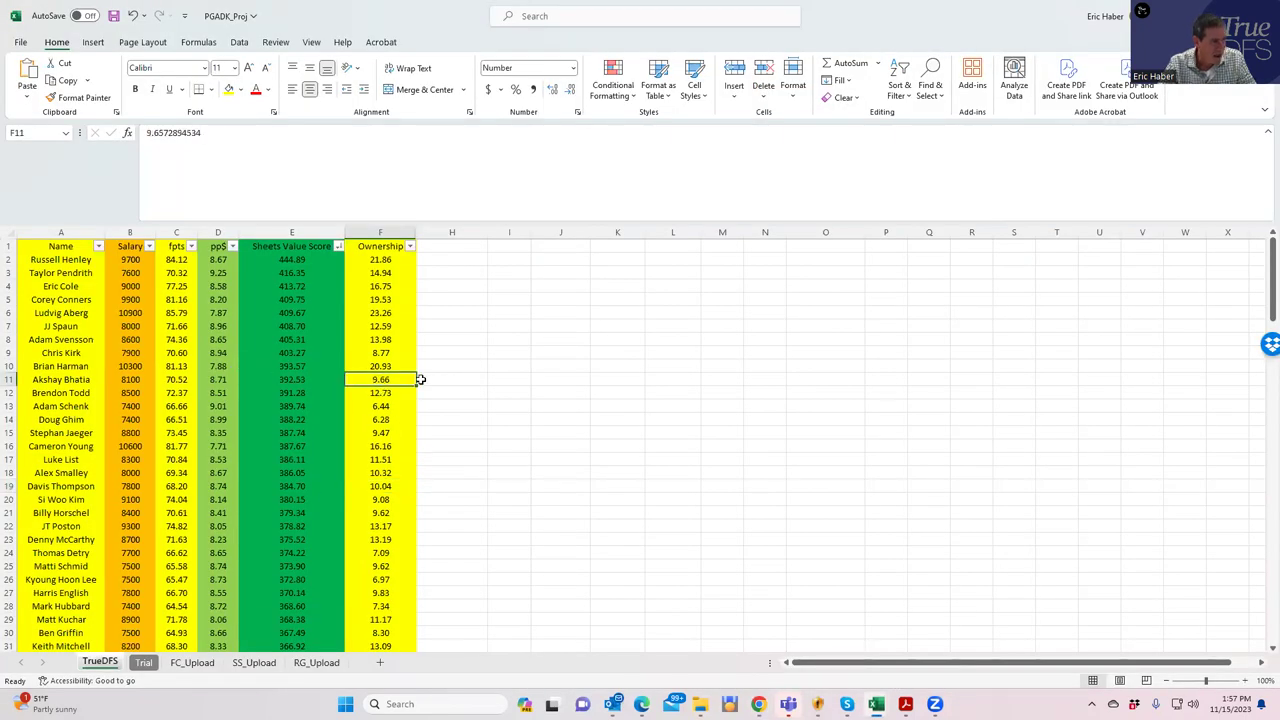
click(376, 351)
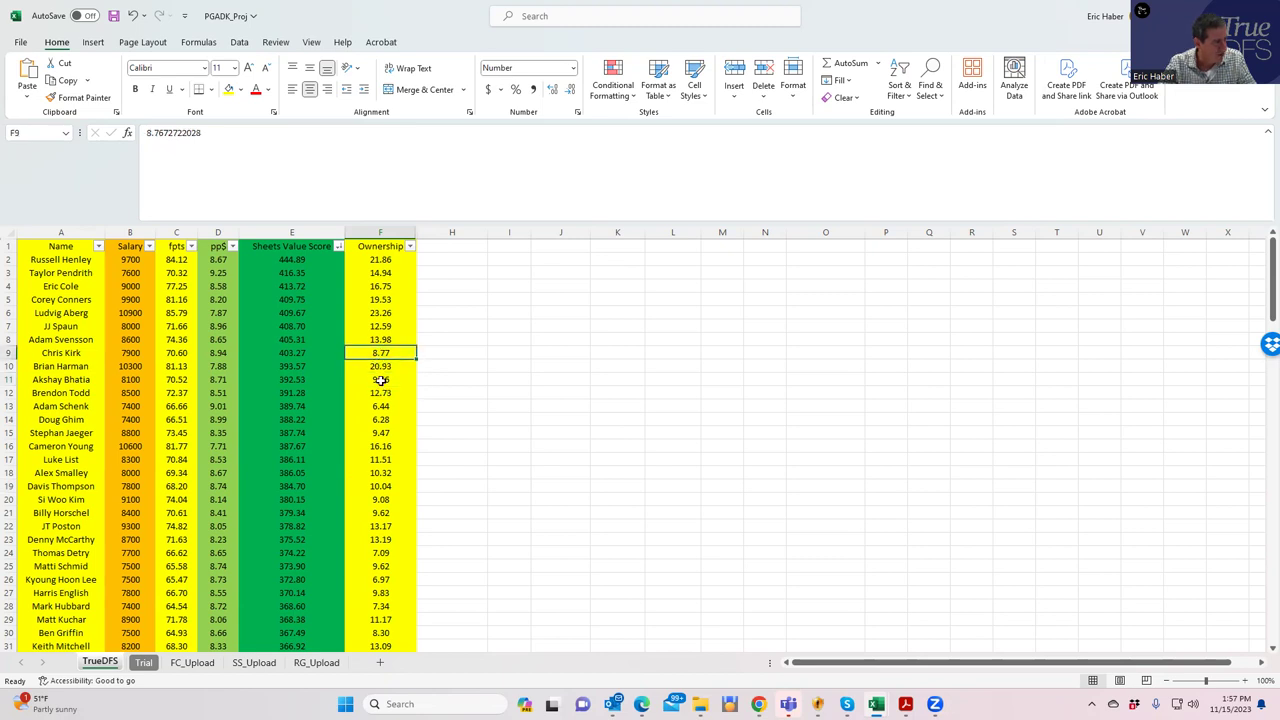
click(382, 380)
click(379, 365)
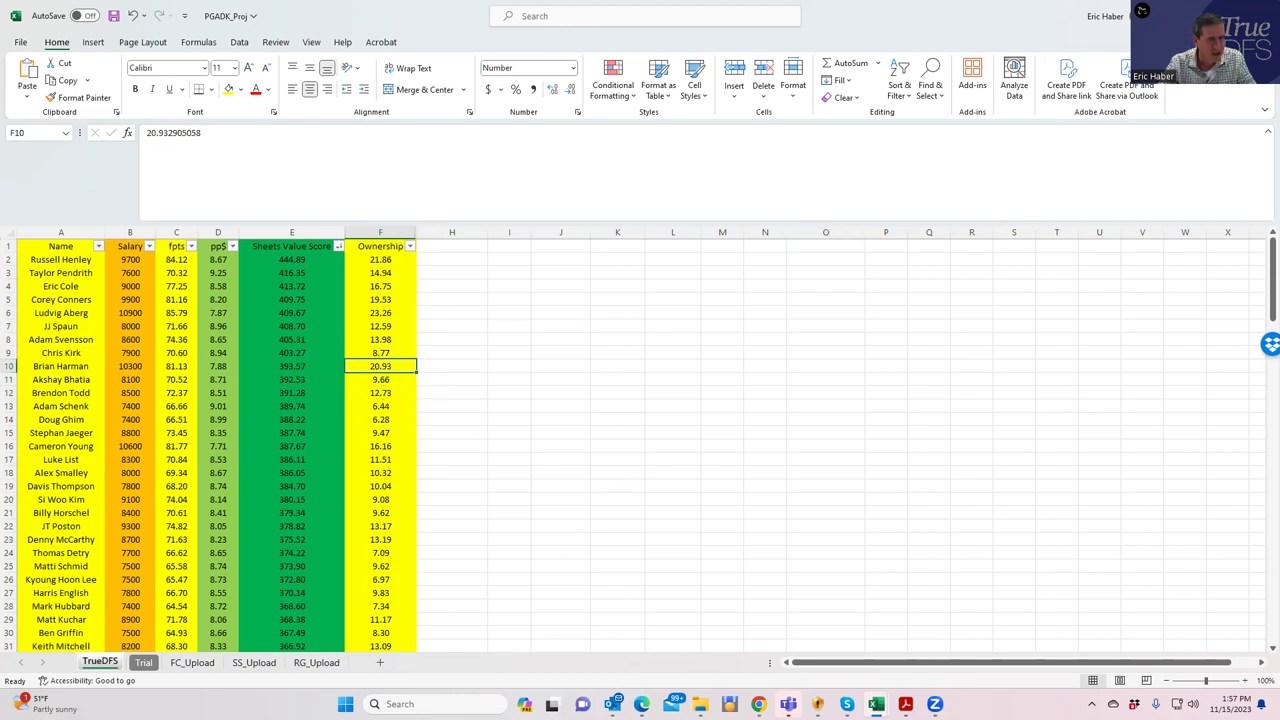
Step: Switch back to the DraftKings lineup editor, assign the lineup to the GOLF Classic entries and submit it
key(alt+Tab)
key(alt+Tab)
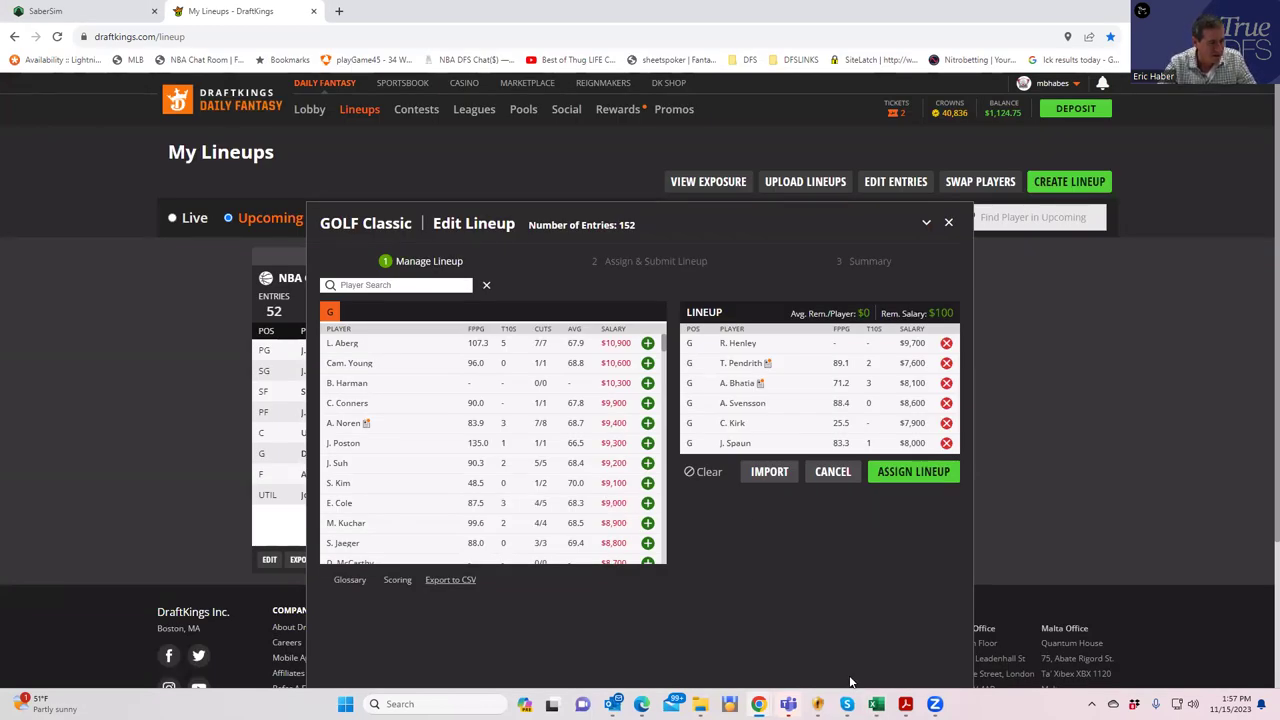
click(908, 476)
click(914, 668)
click(928, 668)
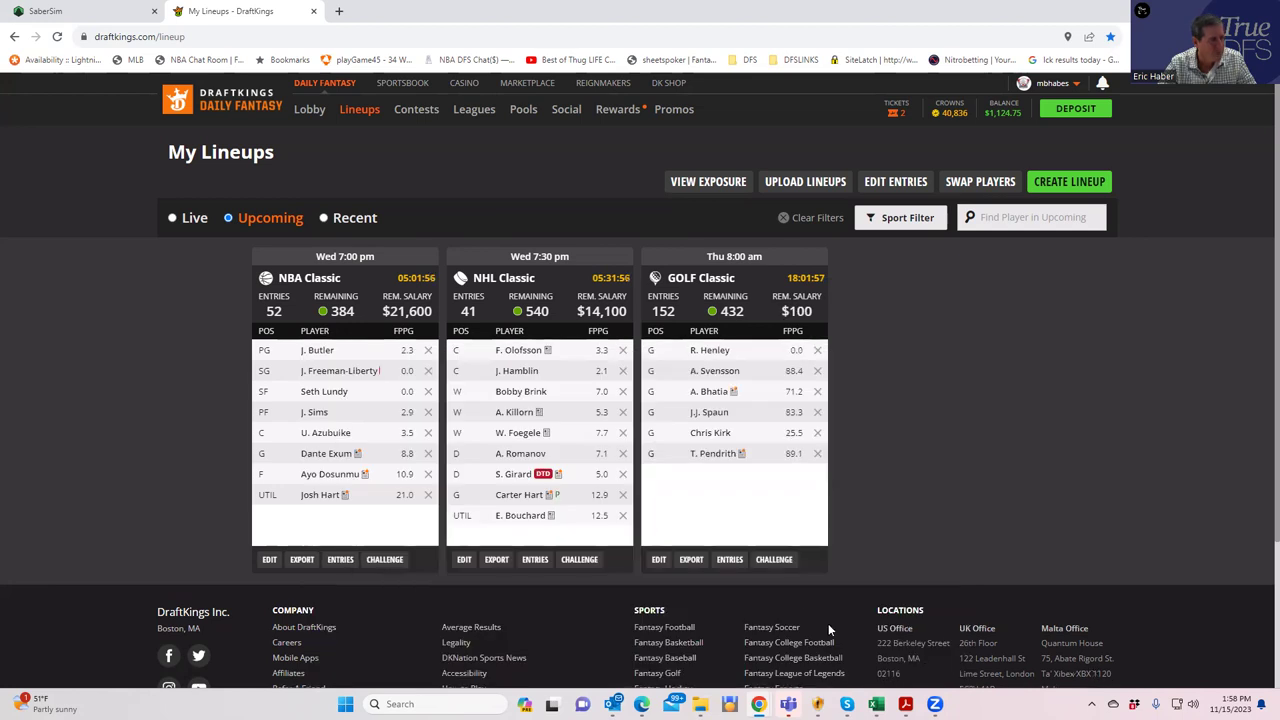
Step: Open the GOLF Classic lineup for editing and remove Akshay Bhatia and Adam Svensson
click(655, 563)
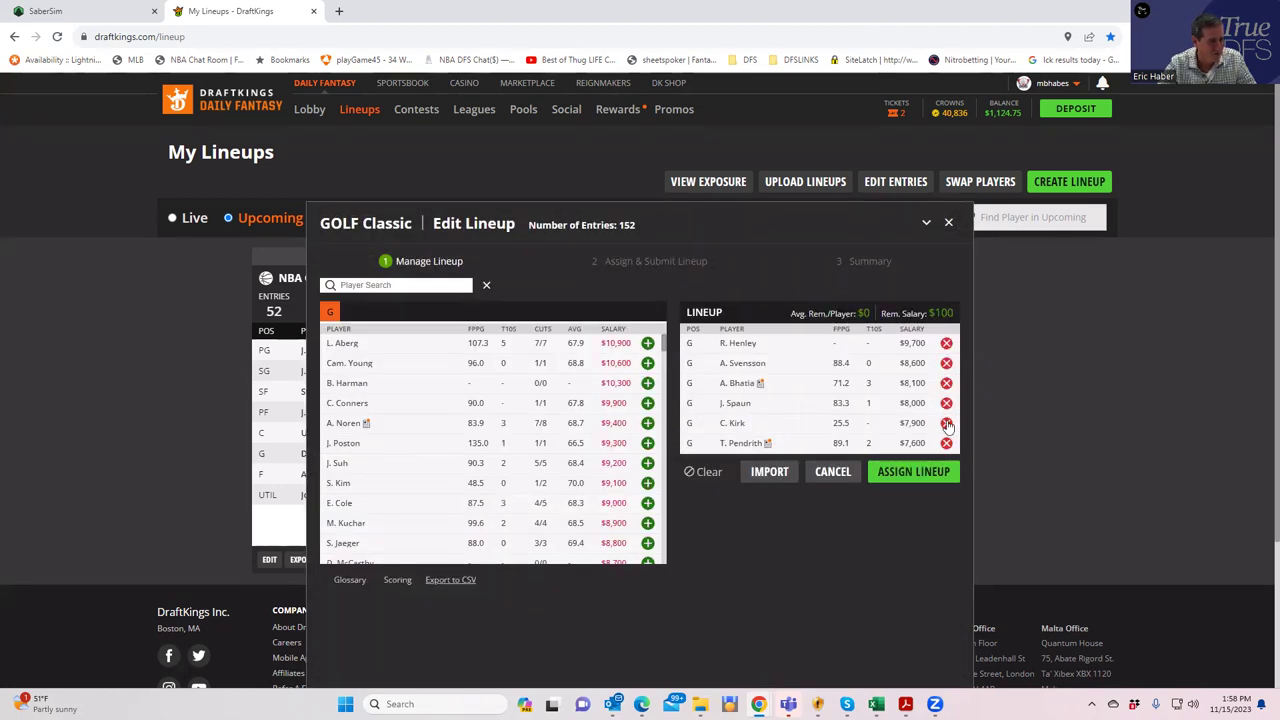
click(947, 383)
click(946, 363)
Step: Search for Eric Cole and Davis Thompson and add both to the open lineup slots
click(356, 286)
text(cole)
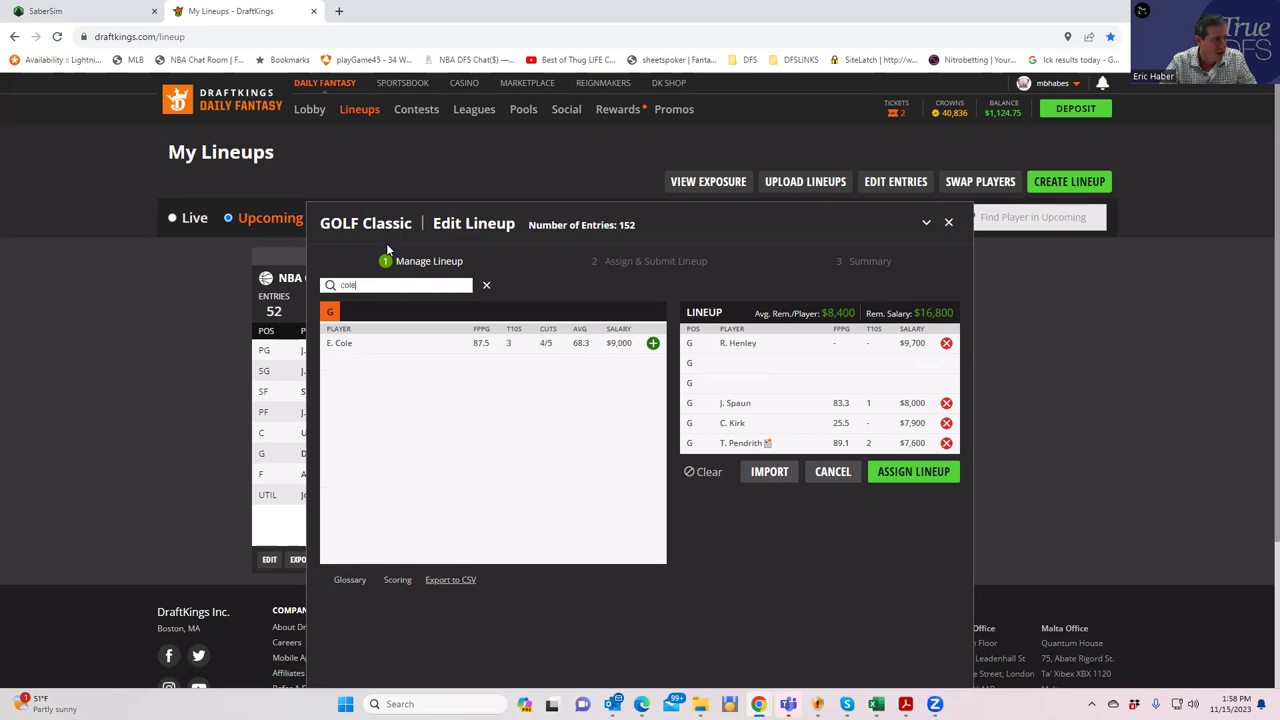
click(652, 344)
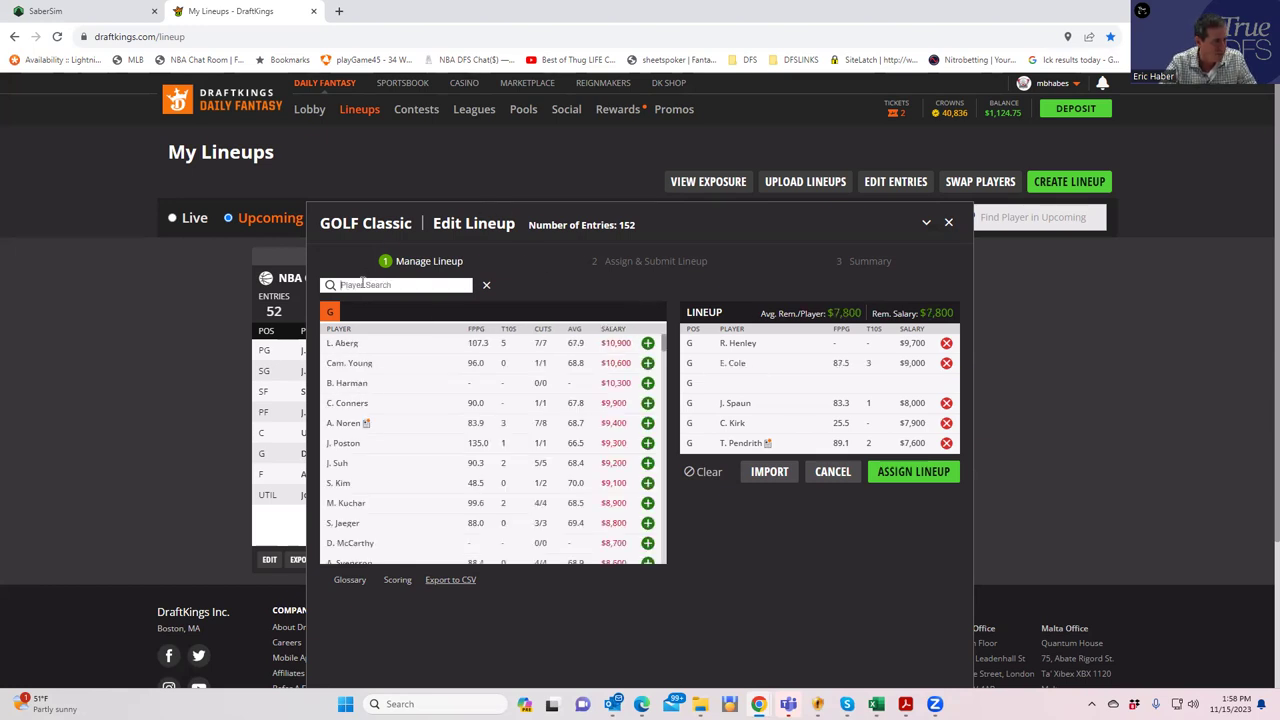
text(tho)
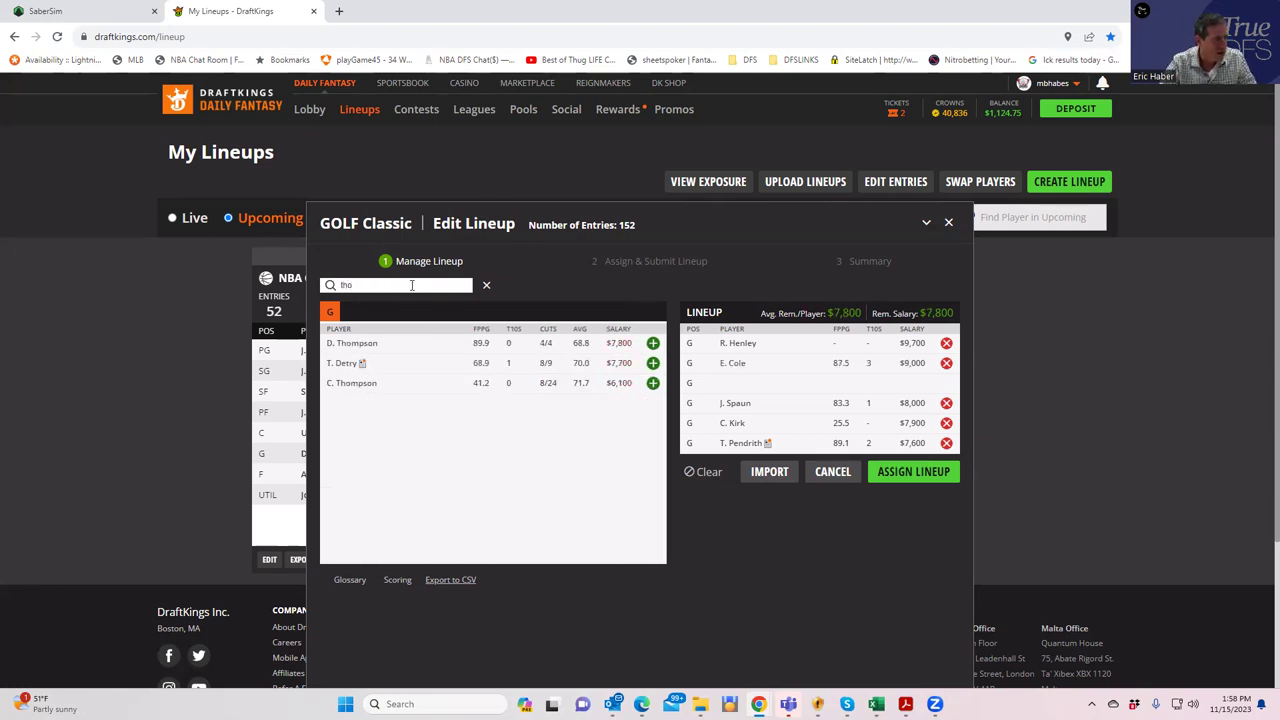
click(653, 344)
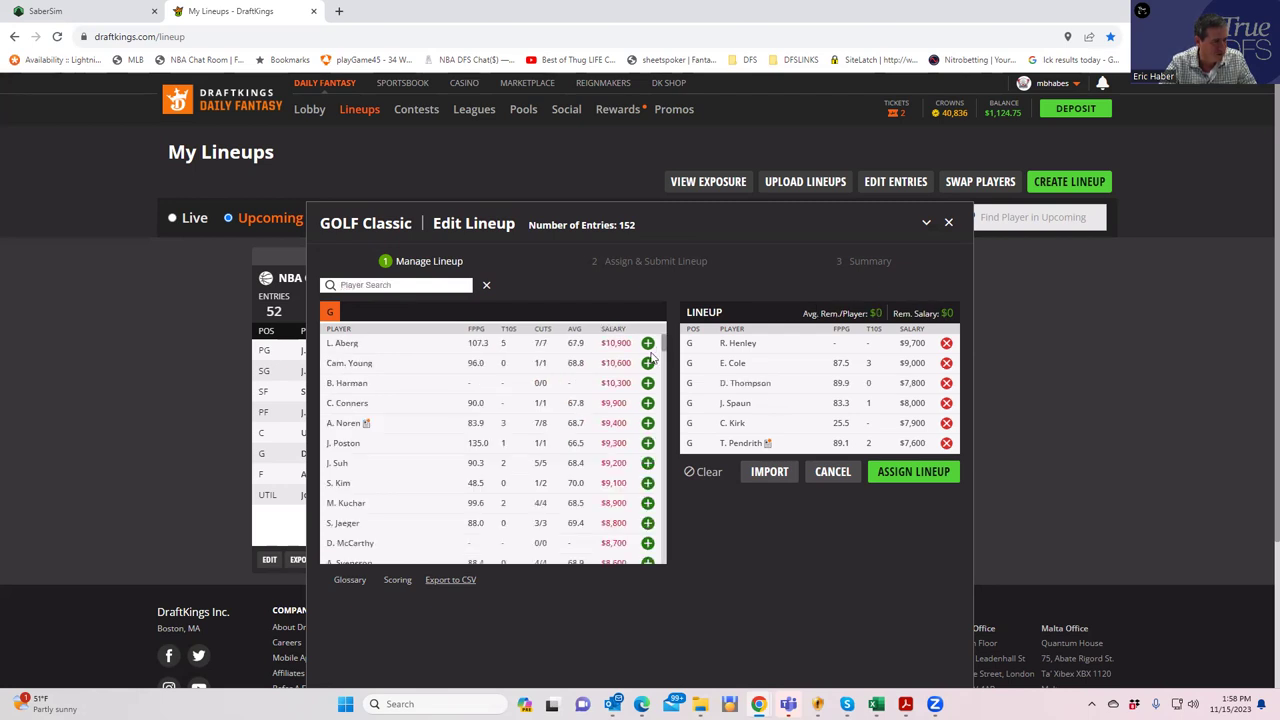
Step: Assign the lineup only to the PGA TOUR $50K Driver single entry and the last $300K Sand Trap entry, and submit it
click(913, 471)
click(561, 499)
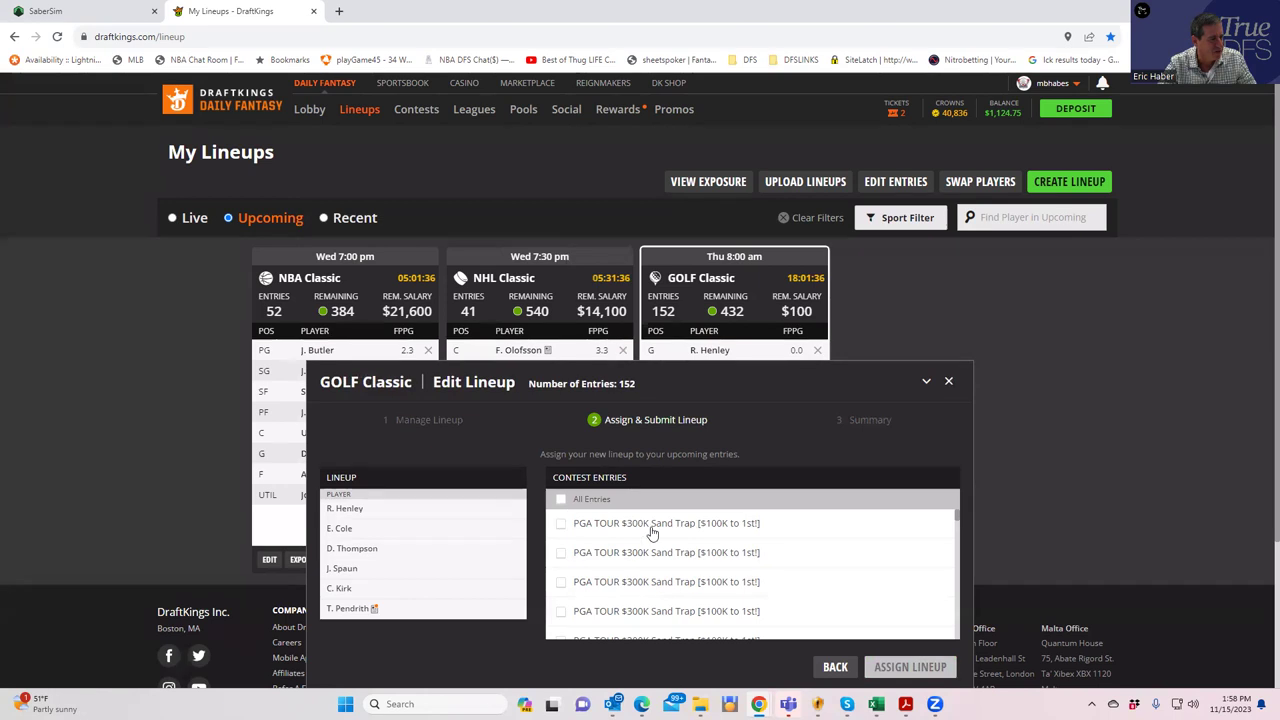
drag(955, 520, 962, 675)
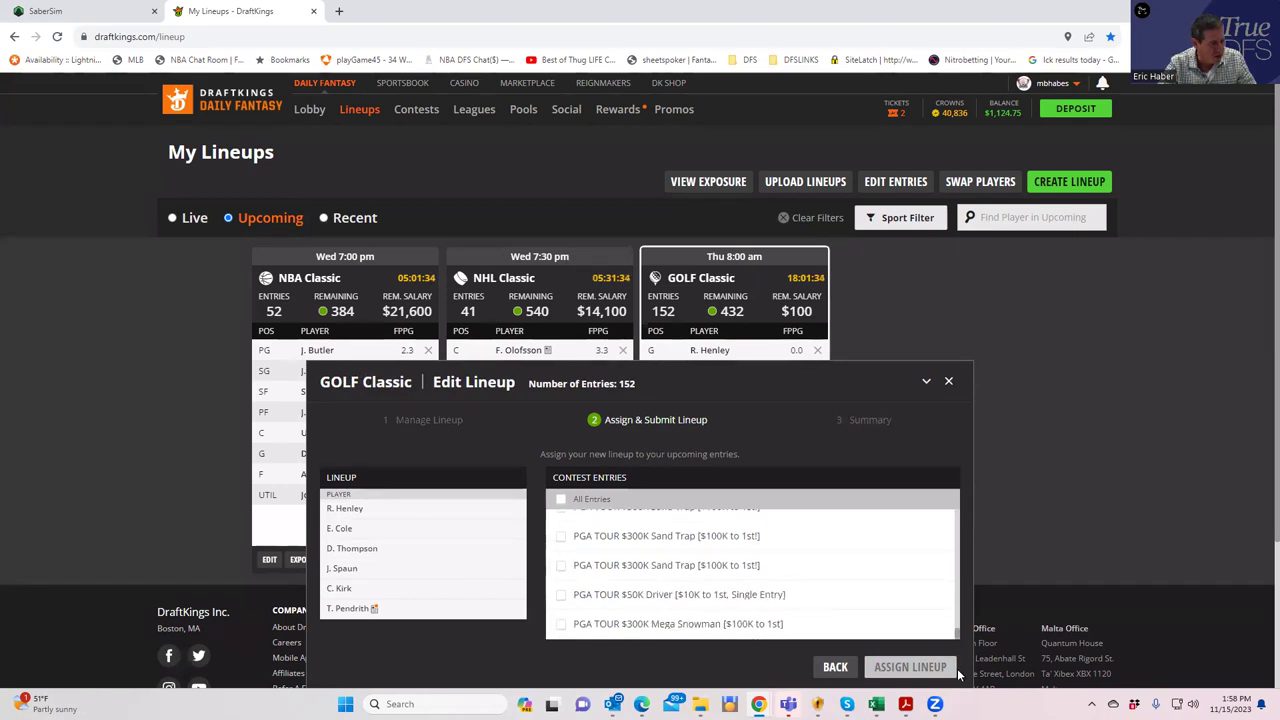
click(561, 596)
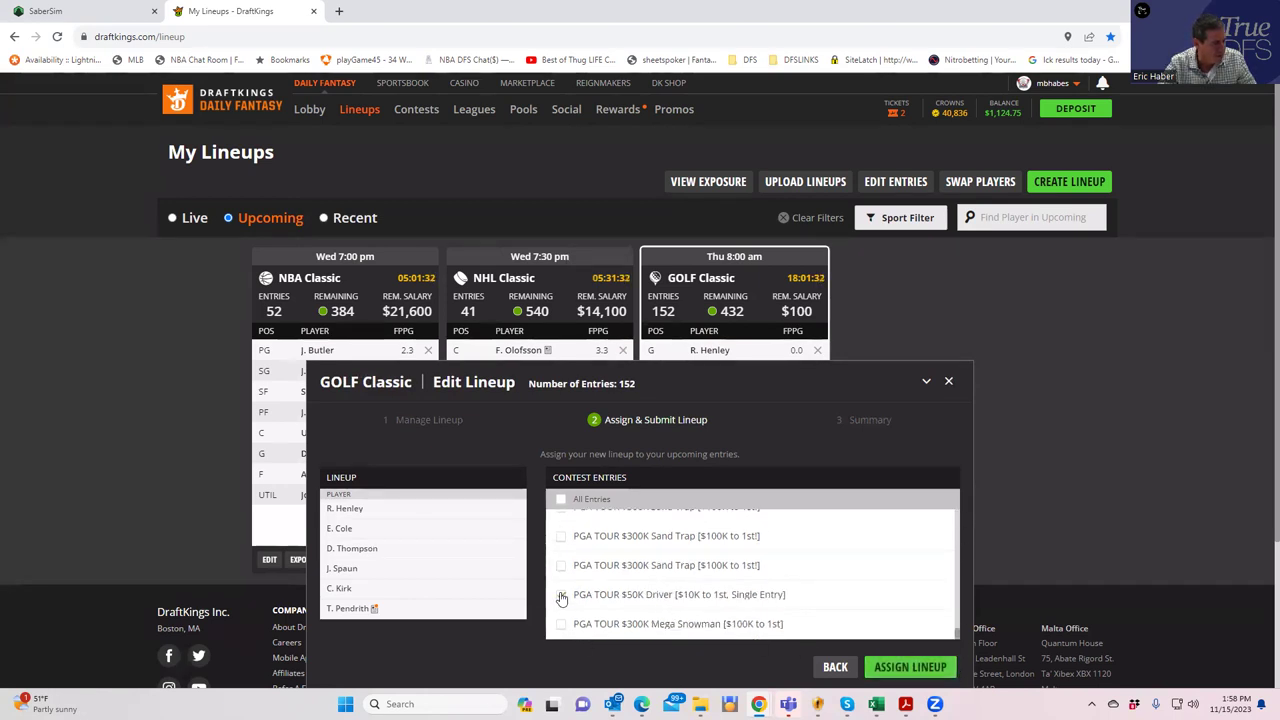
click(563, 568)
click(886, 666)
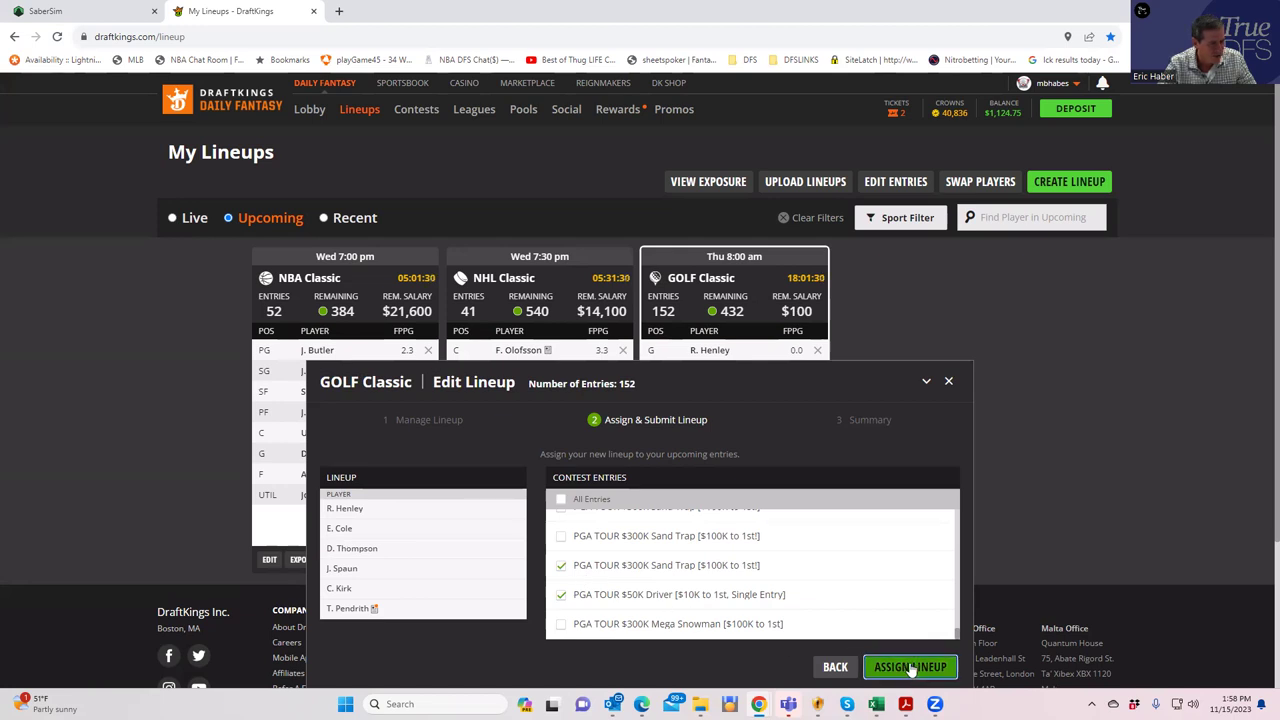
click(924, 667)
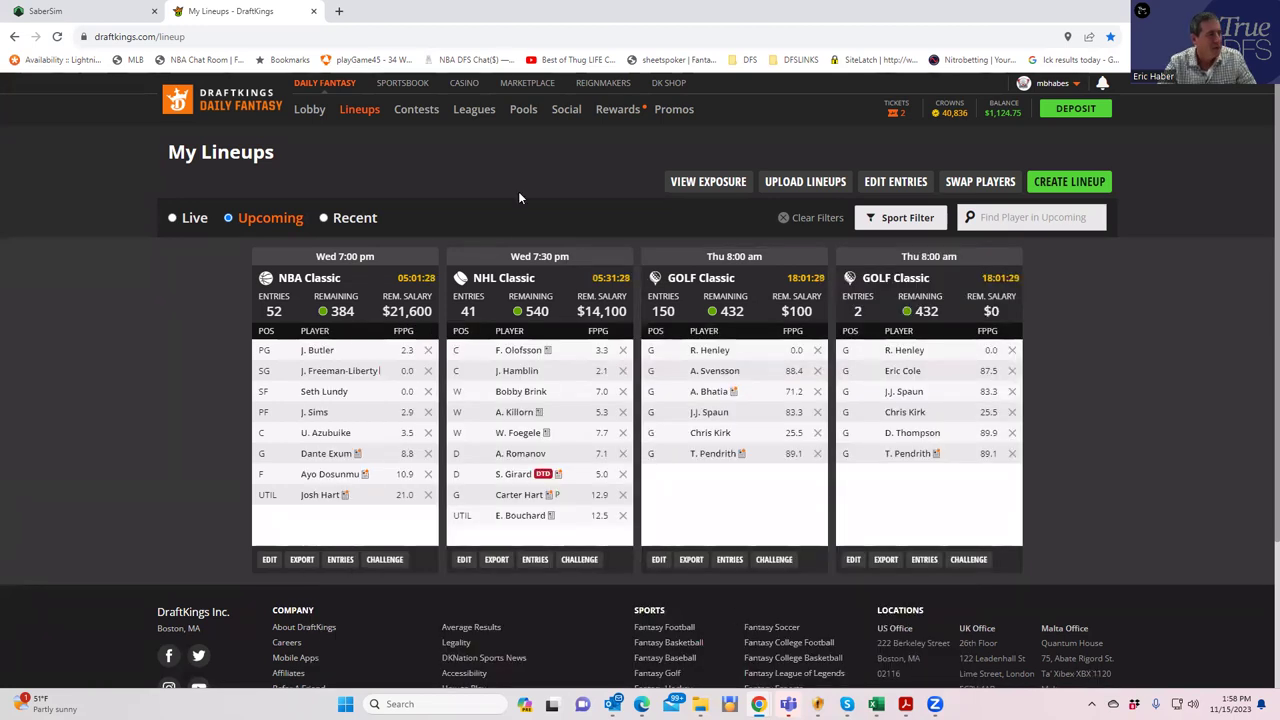
Step: Switch to SaberSim and load the PGADK_Sim file from the KrugPGA folder as custom player data
click(93, 12)
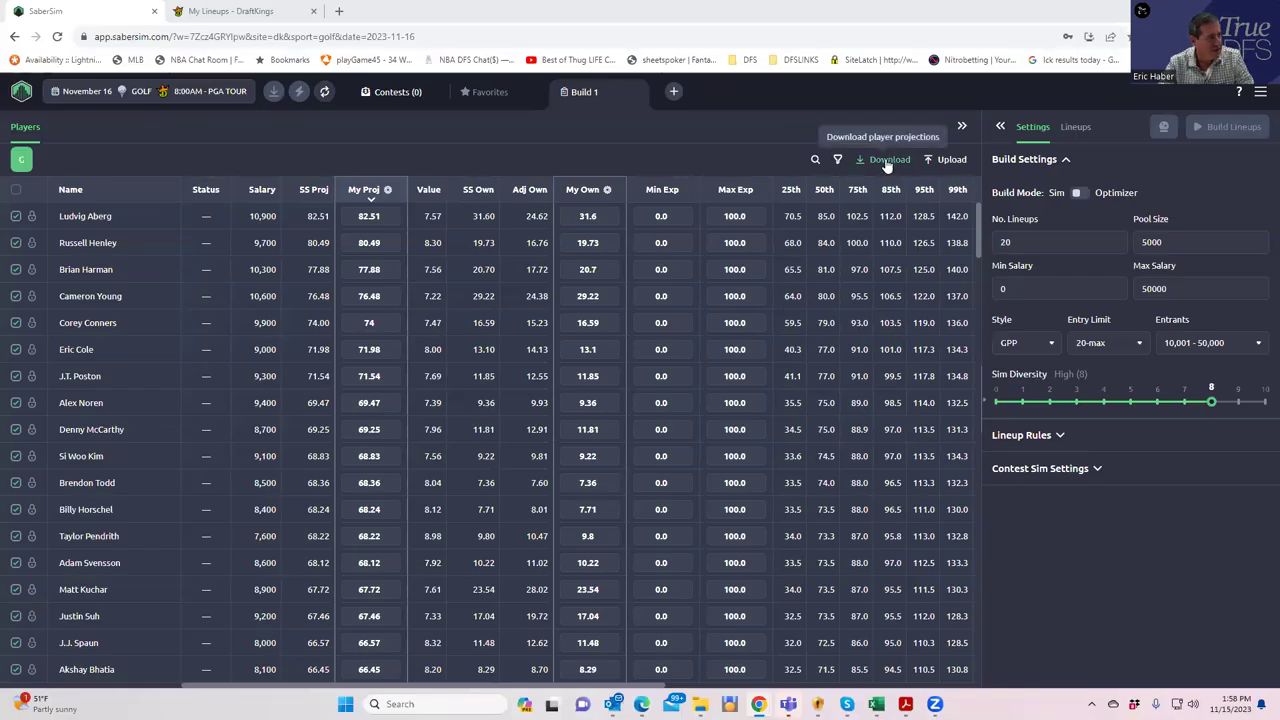
click(946, 160)
click(818, 176)
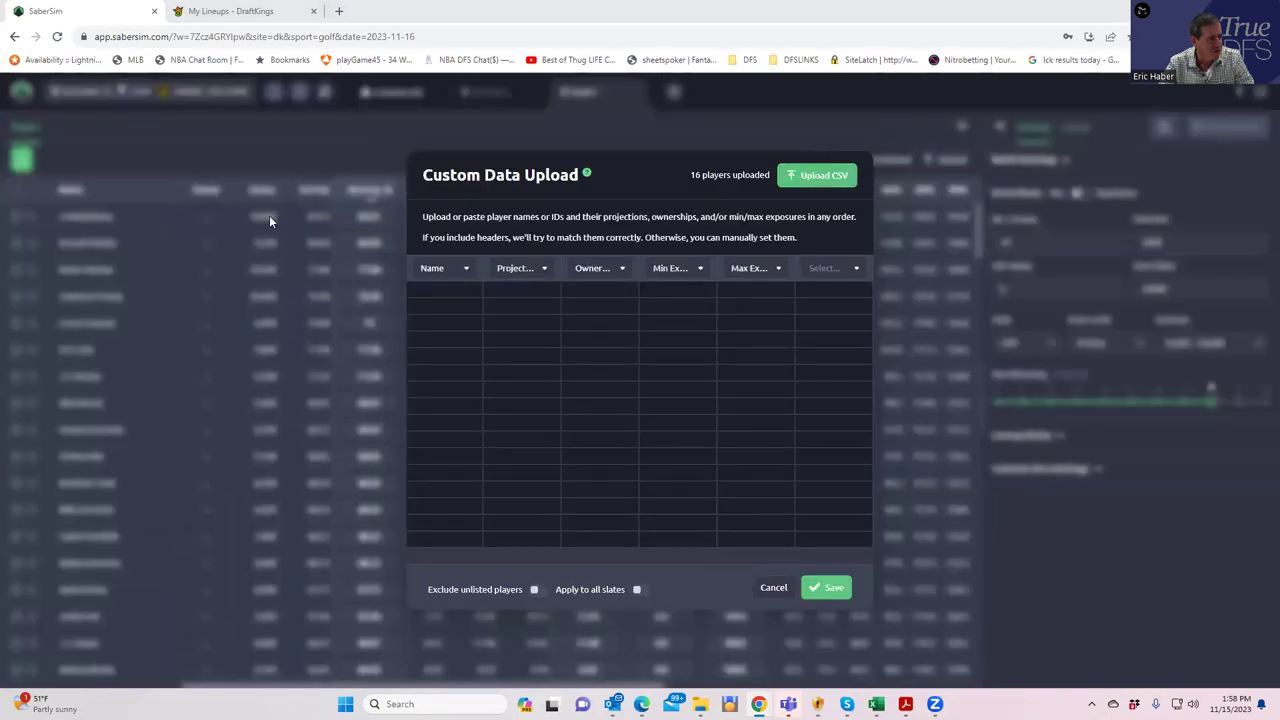
scroll(78, 232, down, 3)
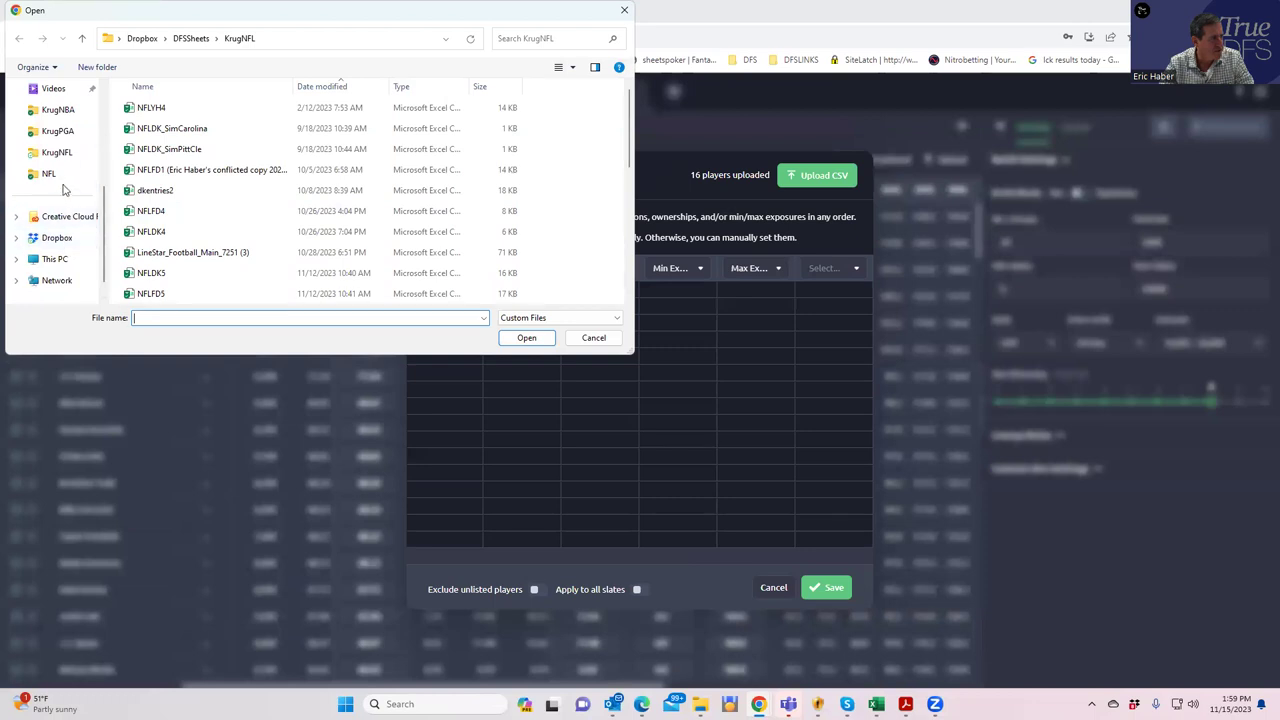
click(60, 132)
click(165, 108)
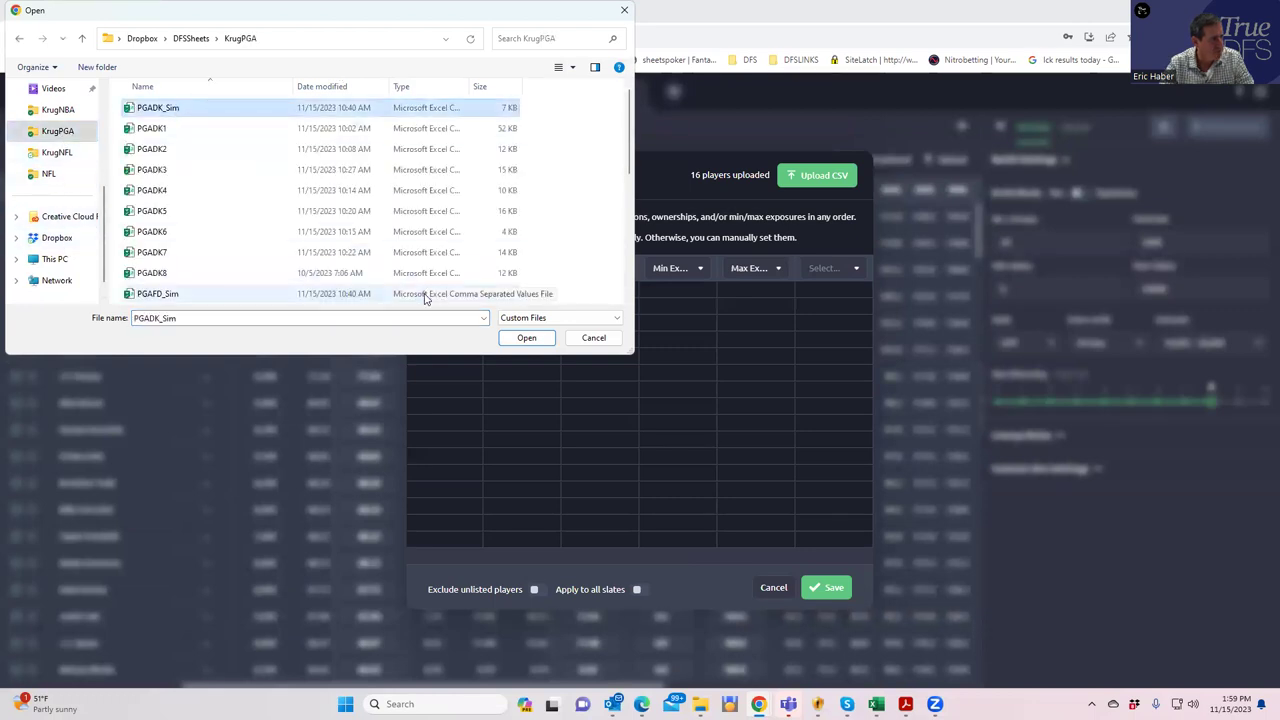
click(520, 340)
Step: Exclude unlisted players, save the uploaded data and decline to store it as a named projections source
click(538, 592)
click(820, 582)
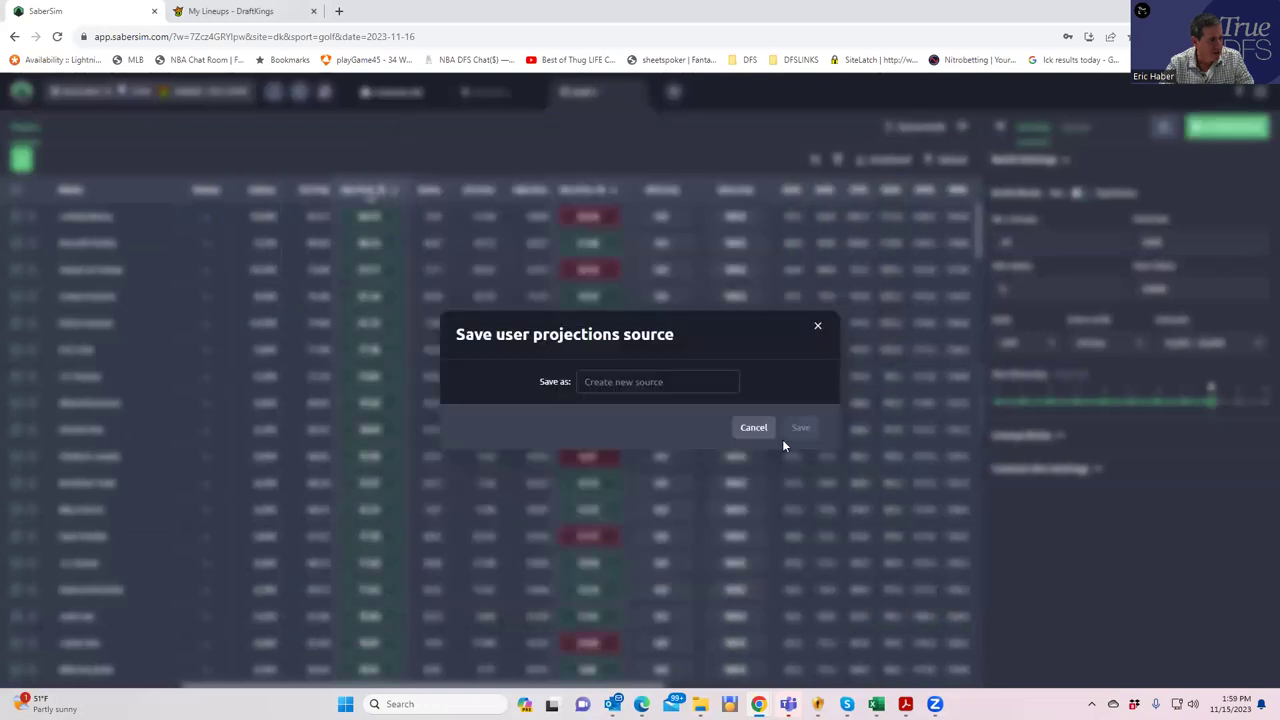
click(760, 428)
Step: Set the number of lineups to 150 and start the lineup build
double_click(1020, 241)
text(150)
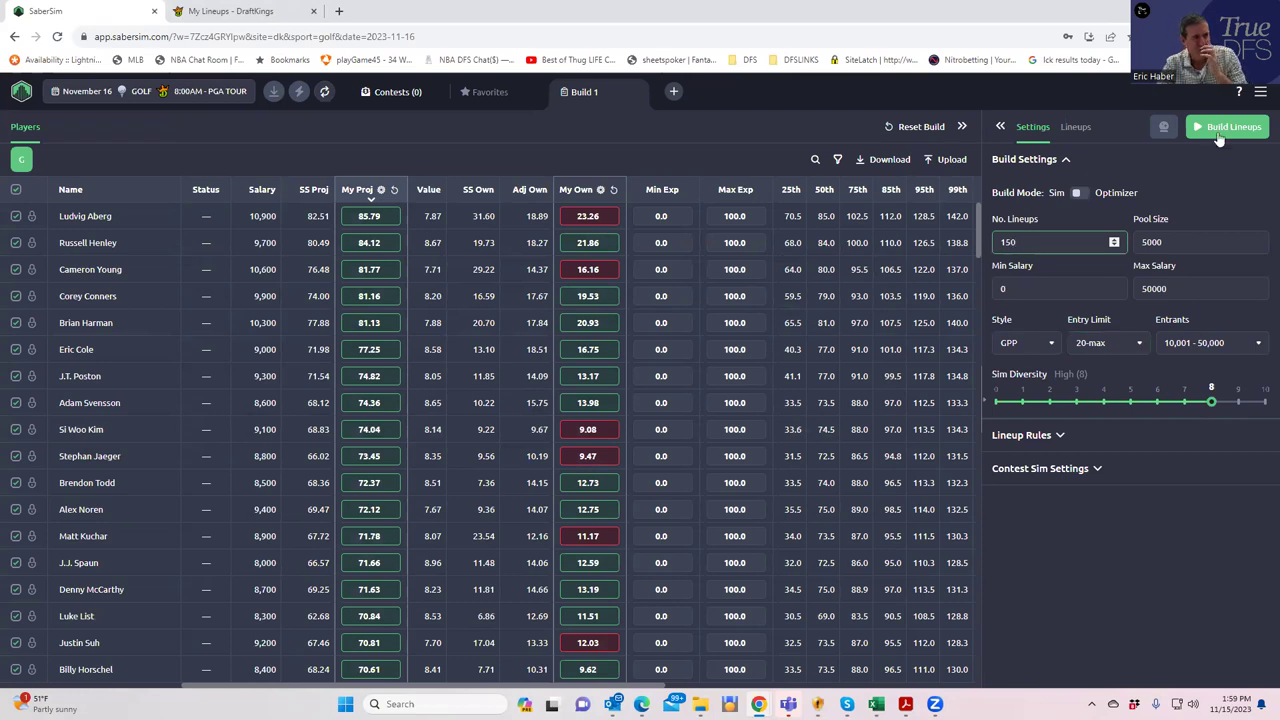
click(1228, 126)
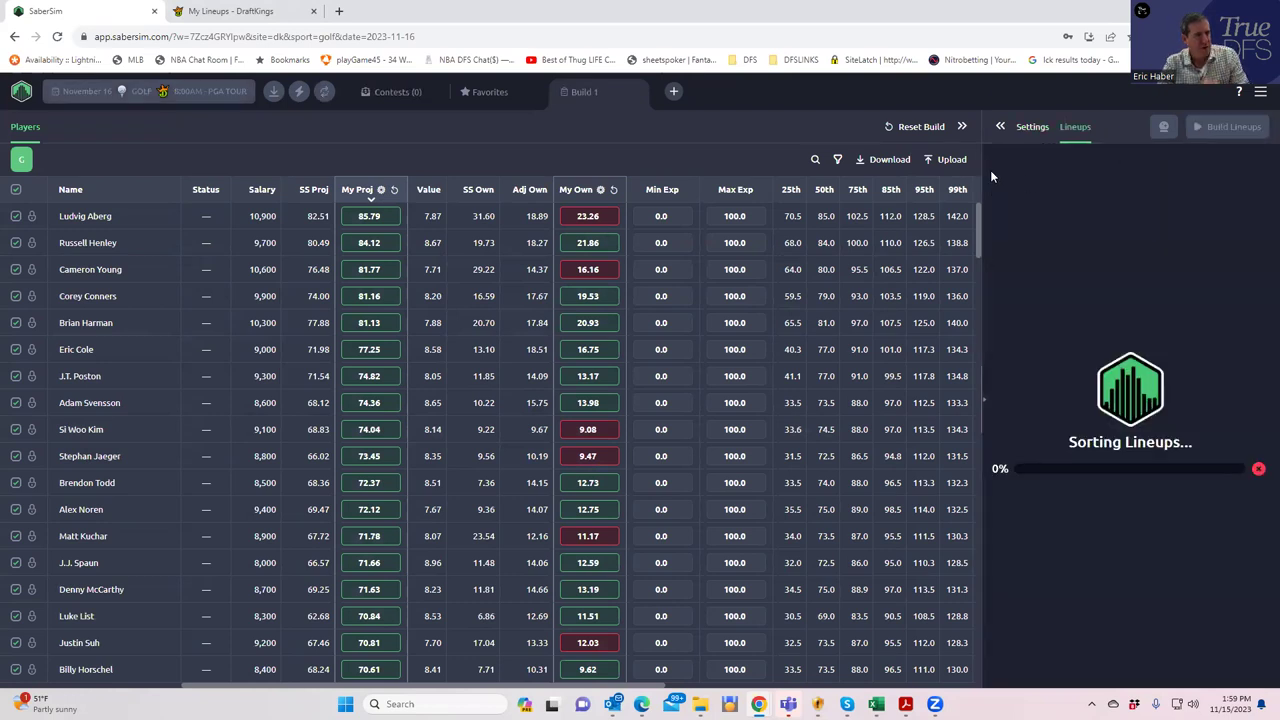
click(1000, 127)
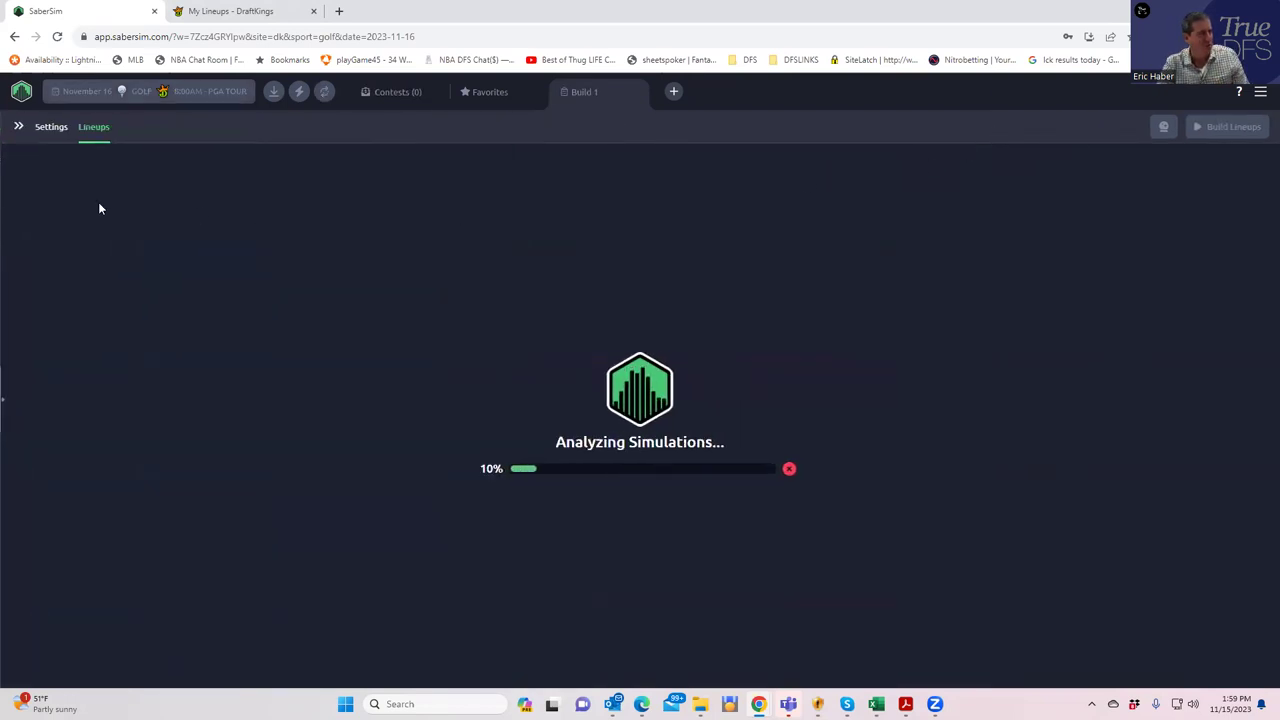
click(17, 128)
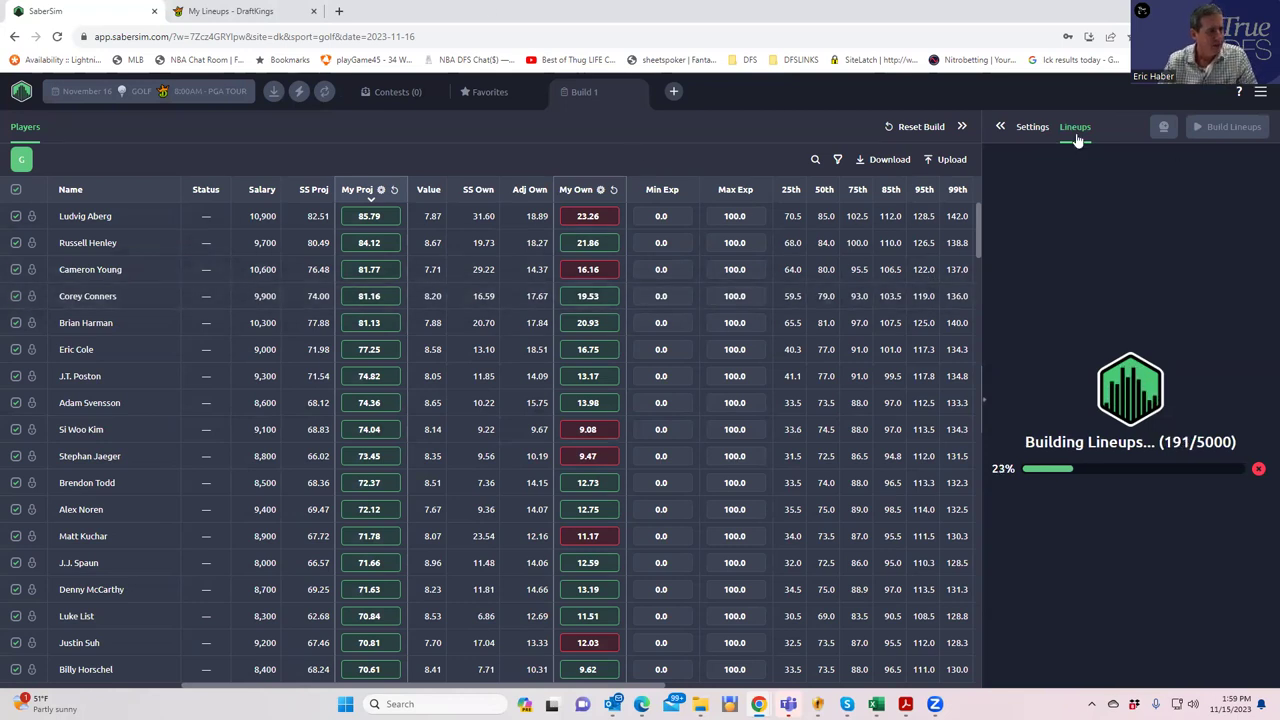
click(999, 128)
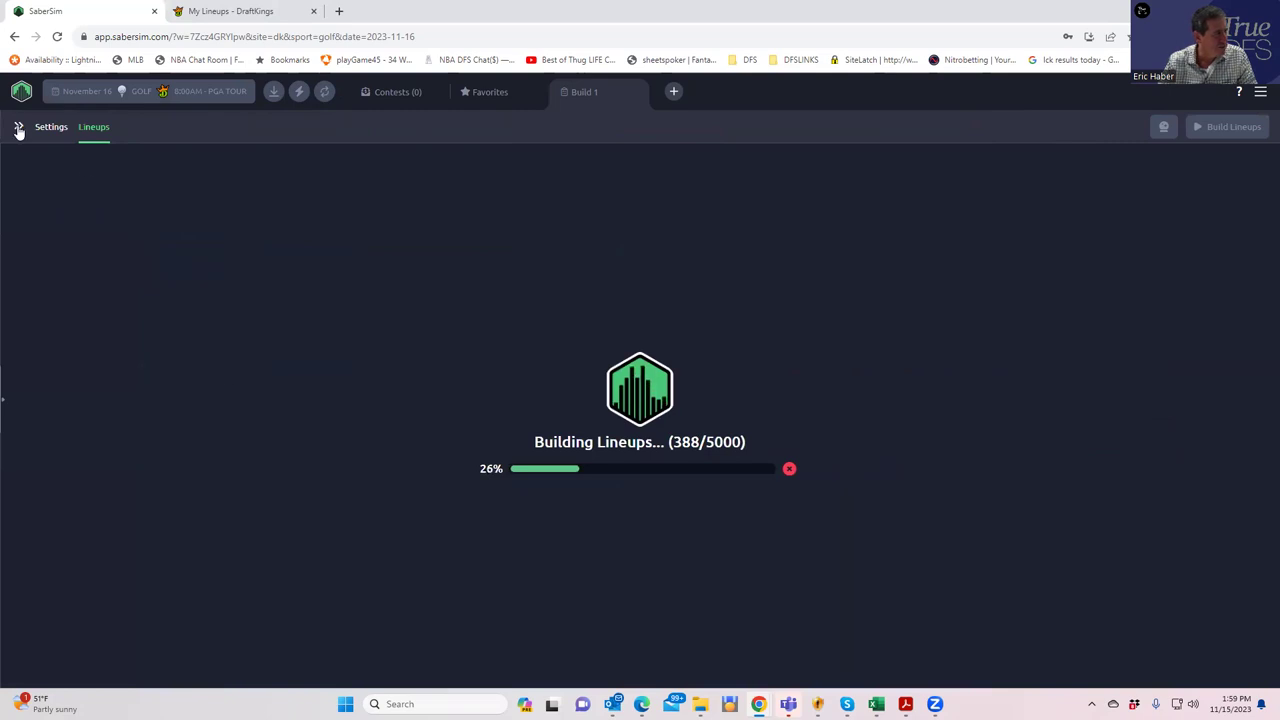
click(18, 128)
scroll(686, 466, down, 10)
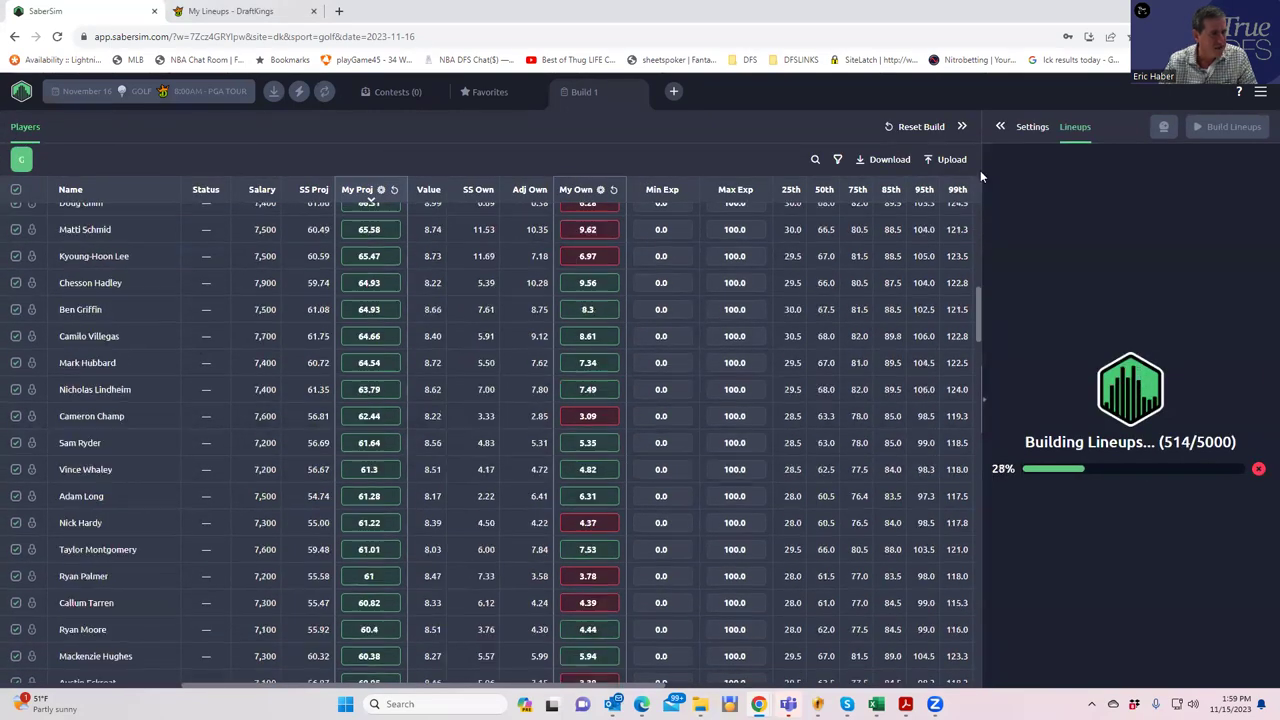
Step: Resize the player table and the lineups area to share the width, with the table reaching about the 75th percentile column
drag(984, 320, 726, 330)
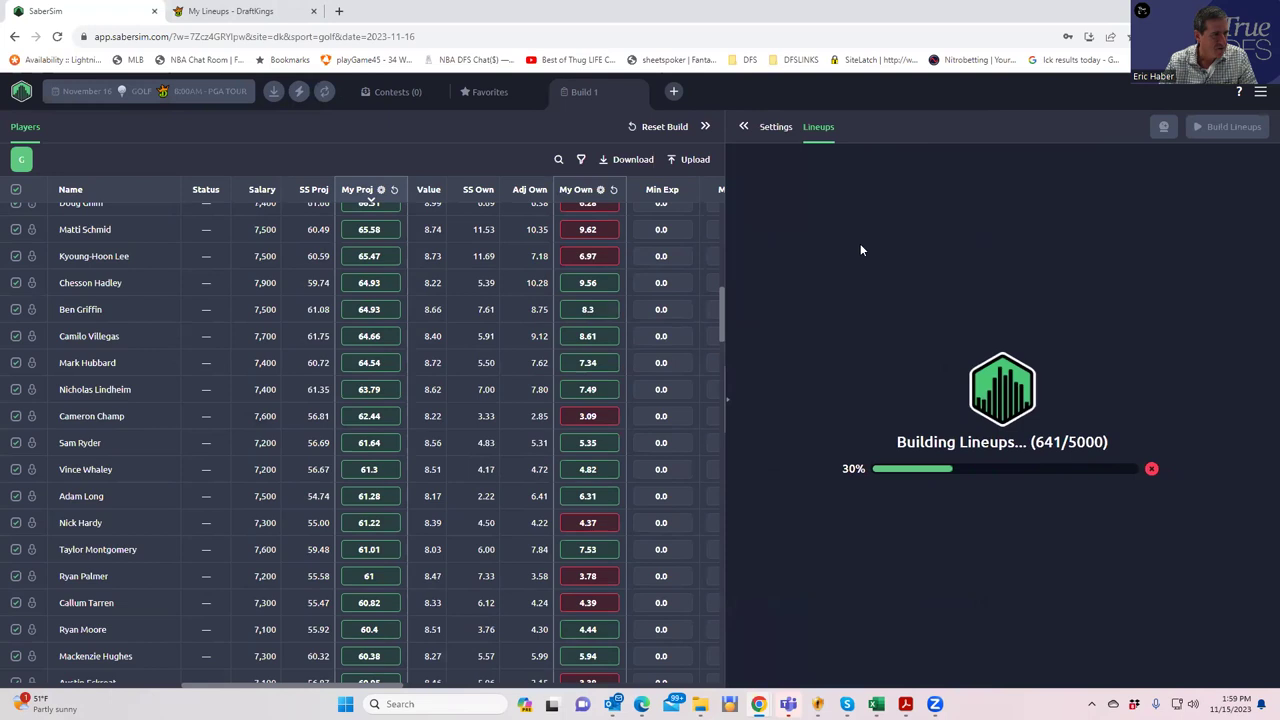
click(743, 126)
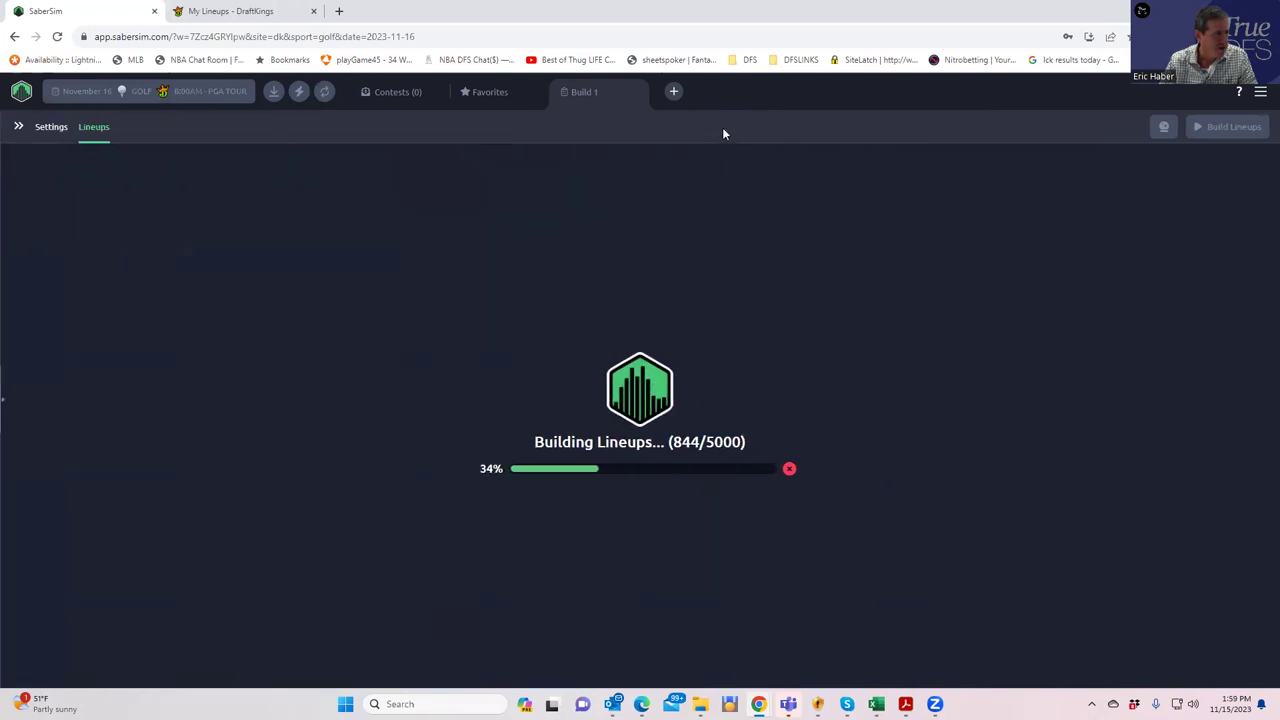
click(20, 130)
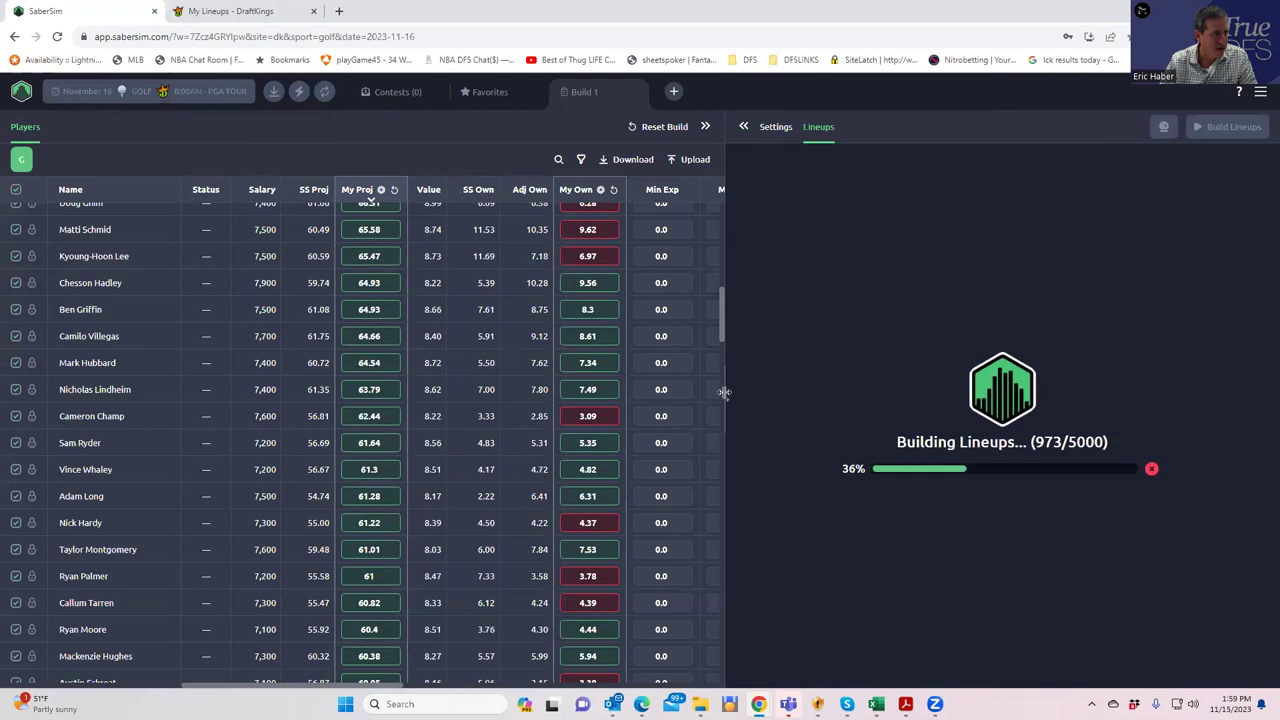
drag(729, 396, 509, 396)
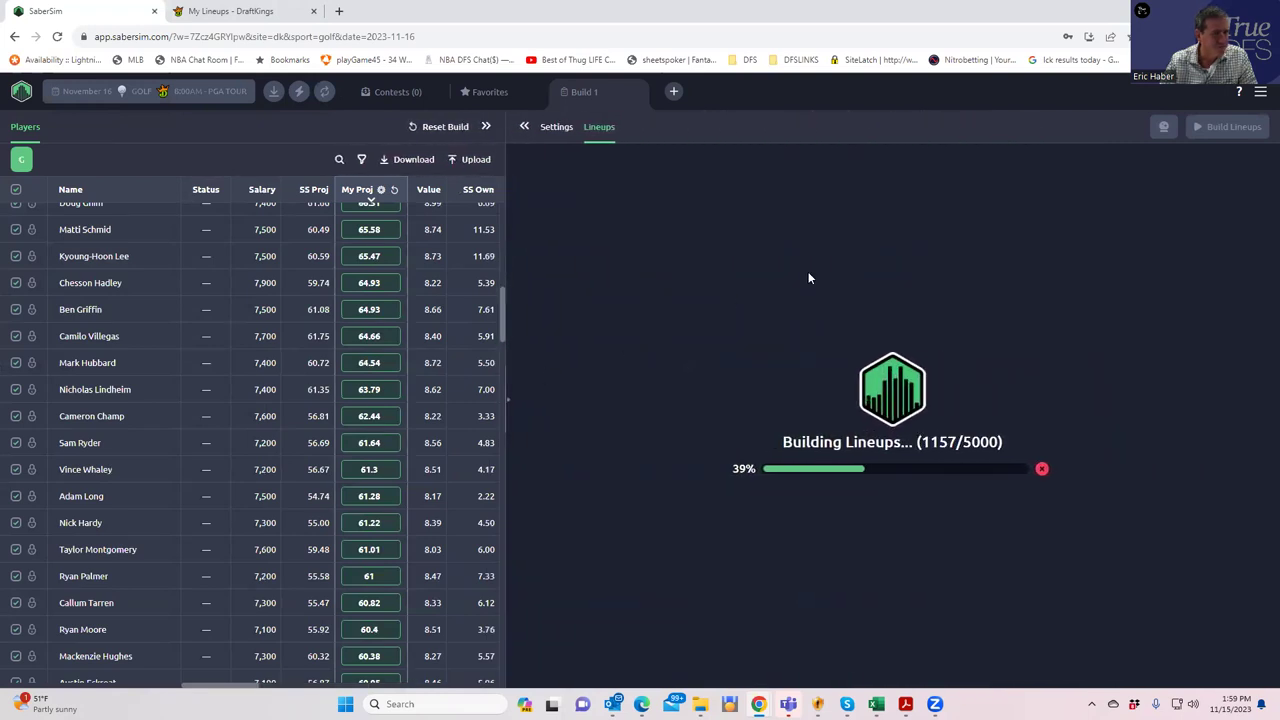
click(524, 126)
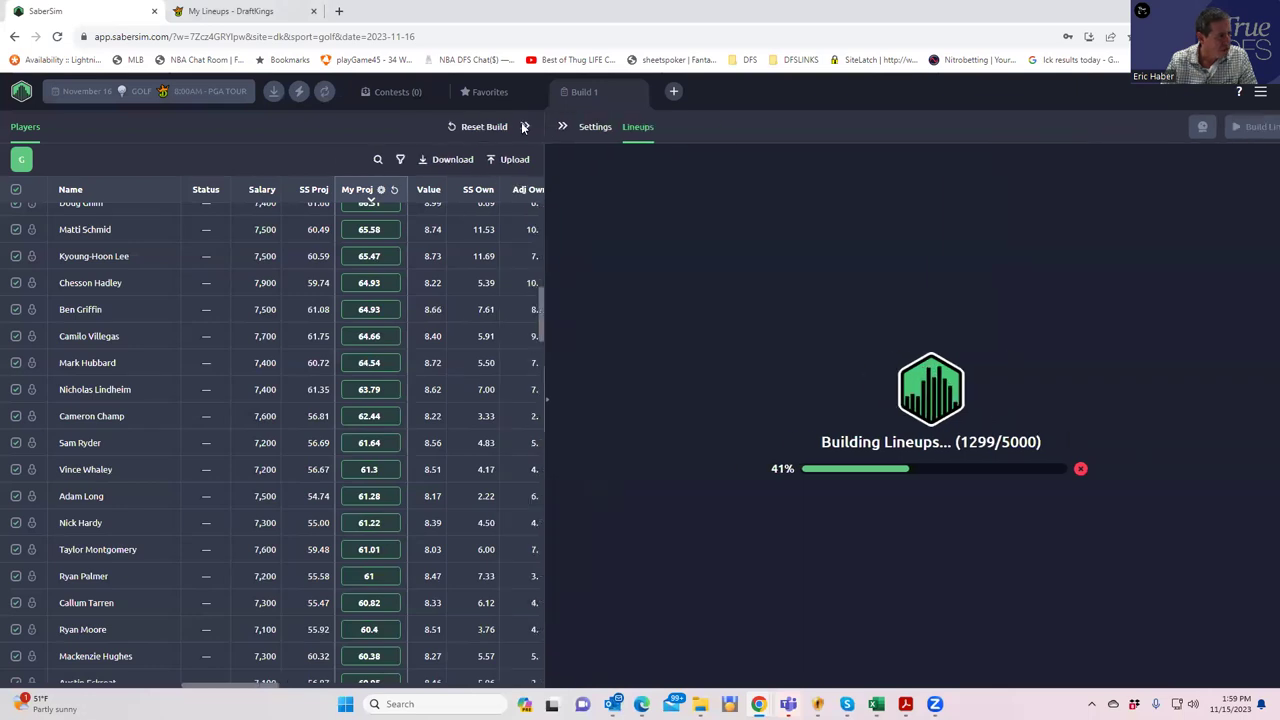
click(18, 126)
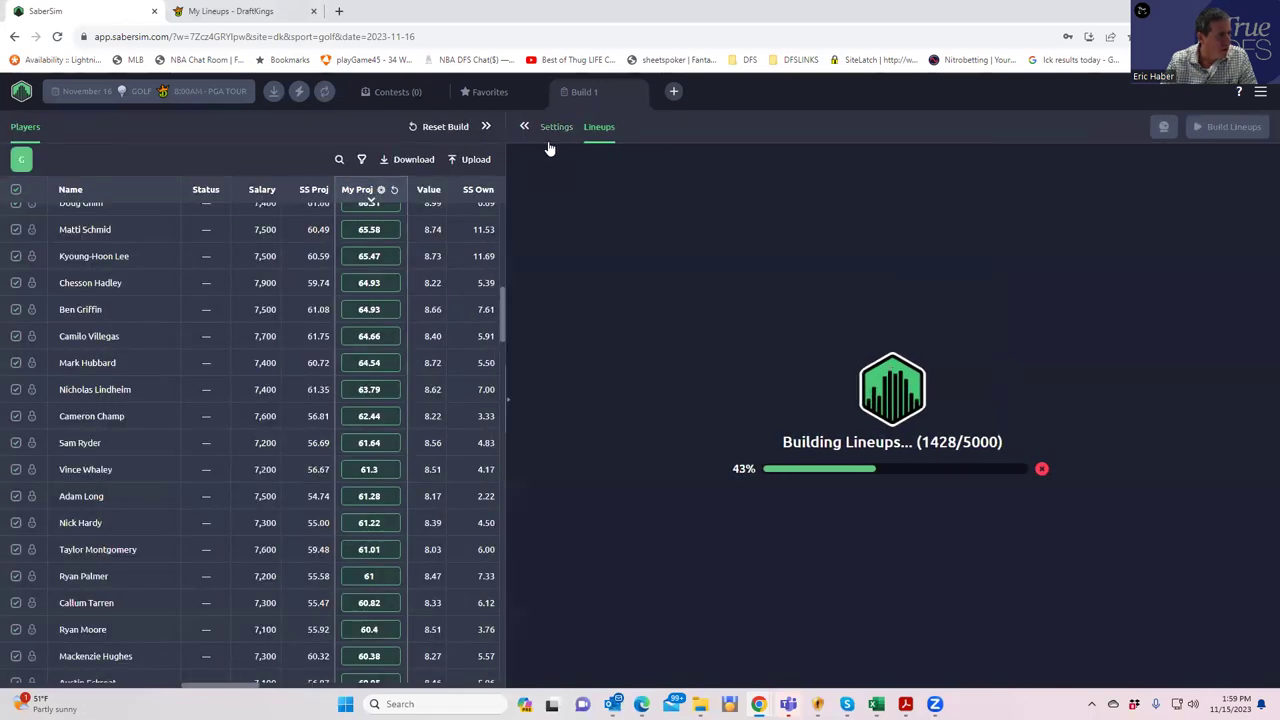
click(487, 126)
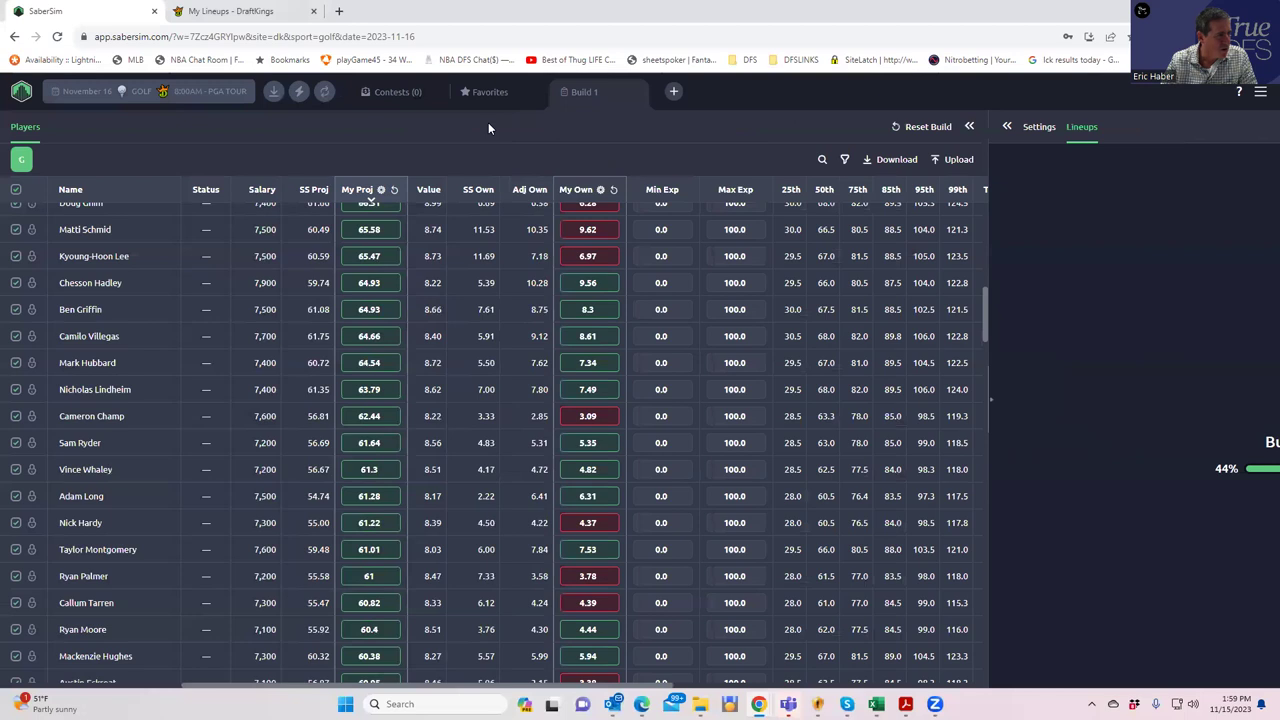
click(1261, 127)
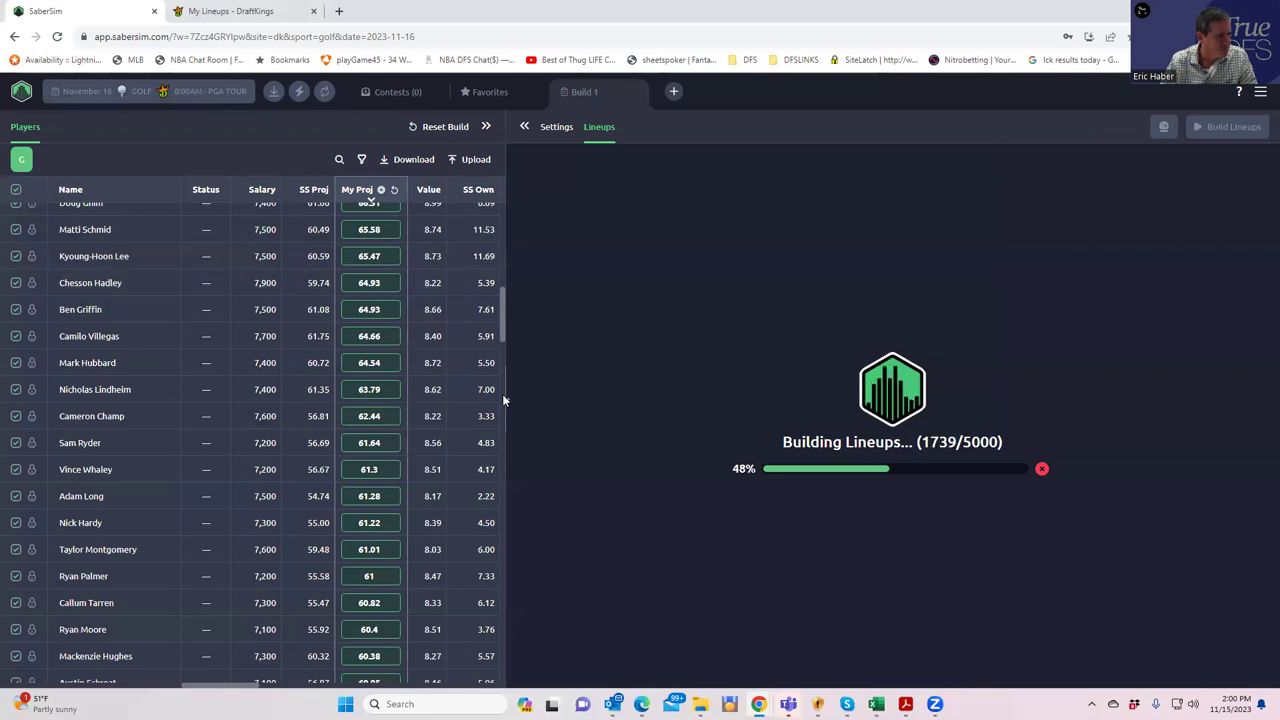
drag(508, 393, 867, 396)
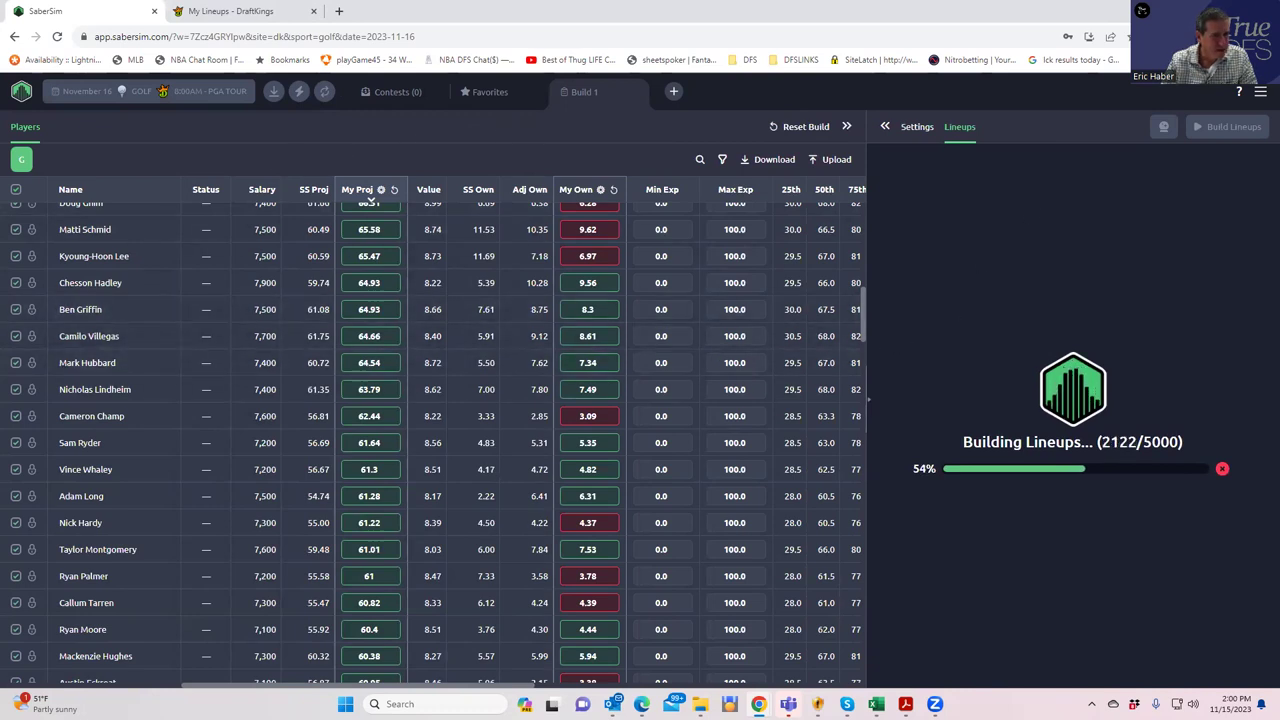
click(1259, 92)
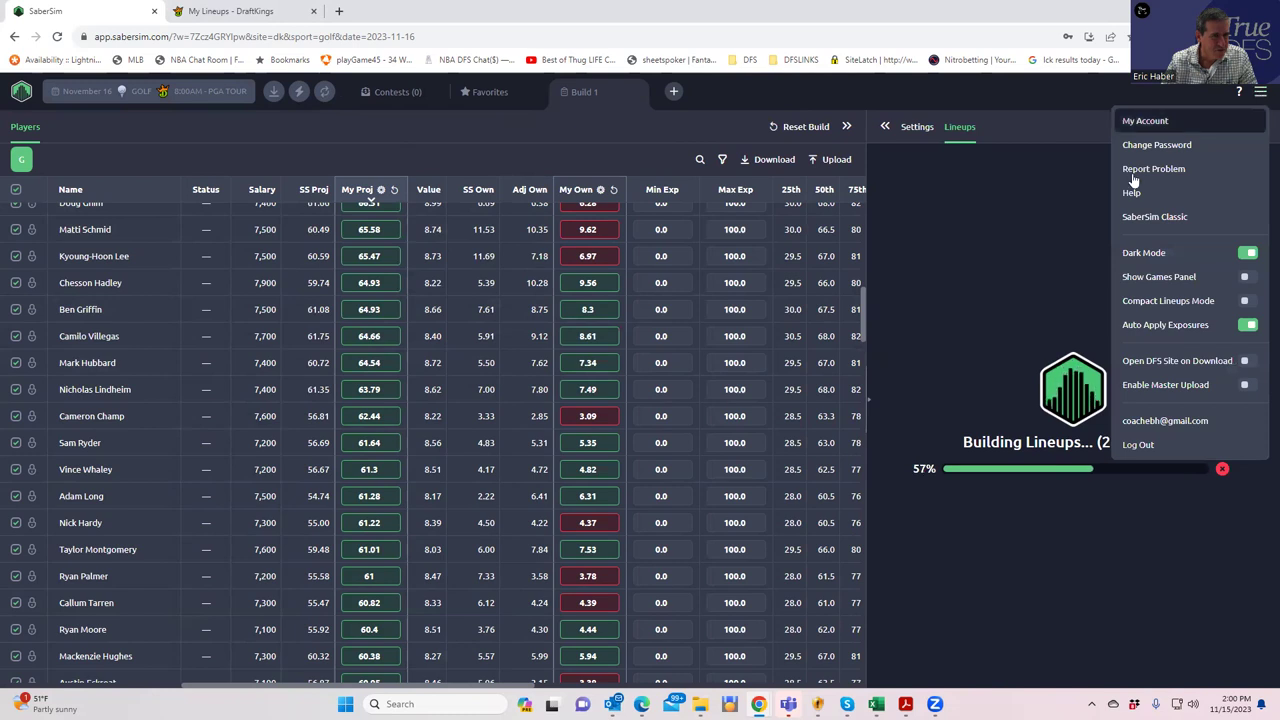
click(1002, 273)
scroll(700, 480, down, 3)
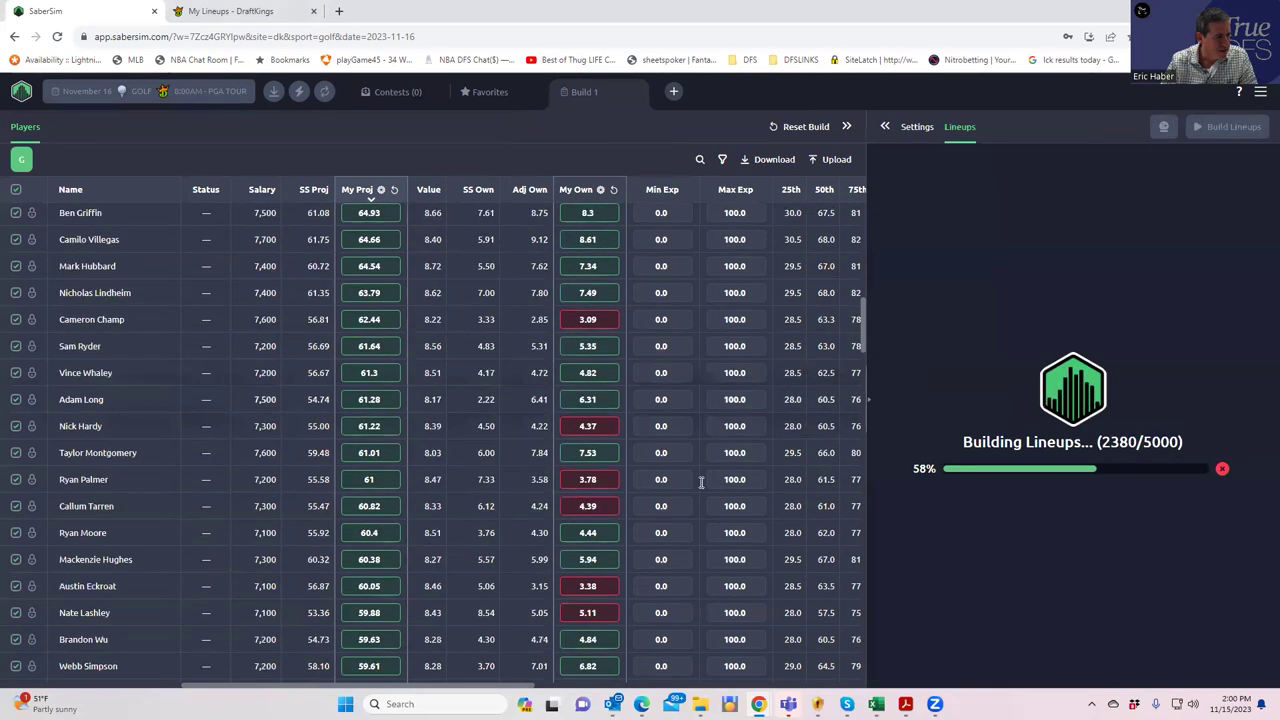
drag(525, 688, 925, 641)
scroll(796, 243, left, 5)
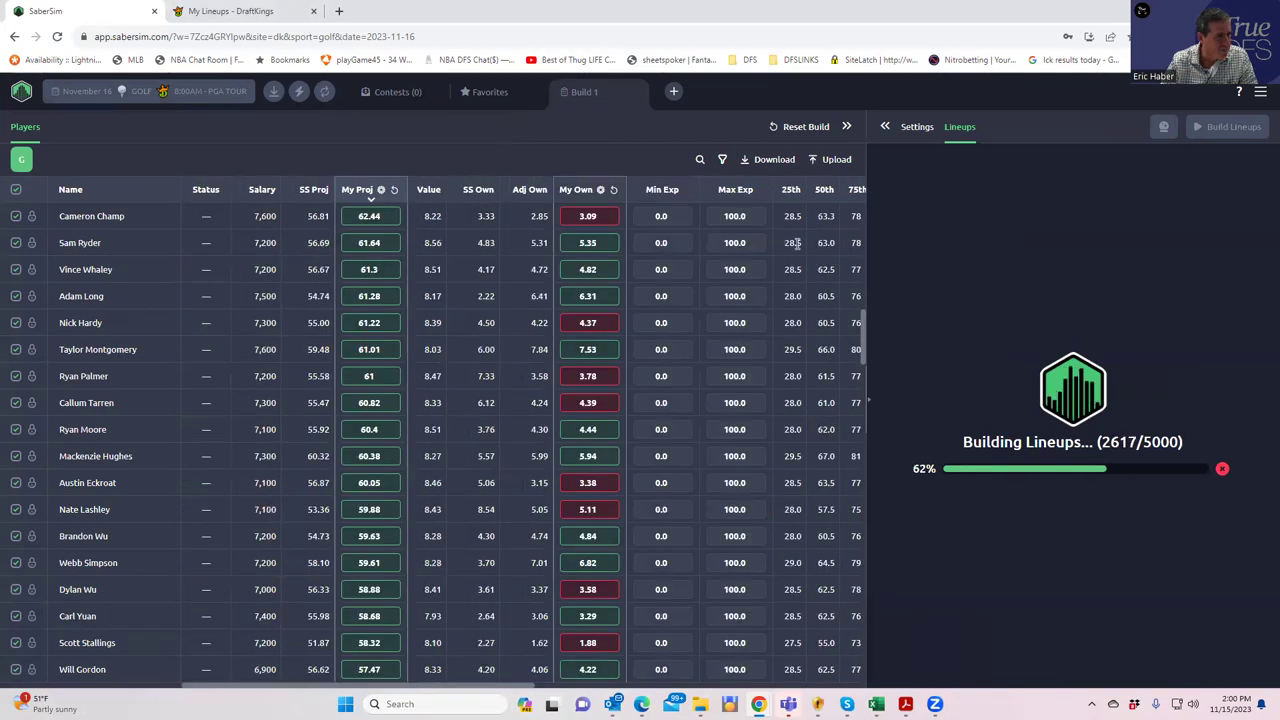
click(883, 127)
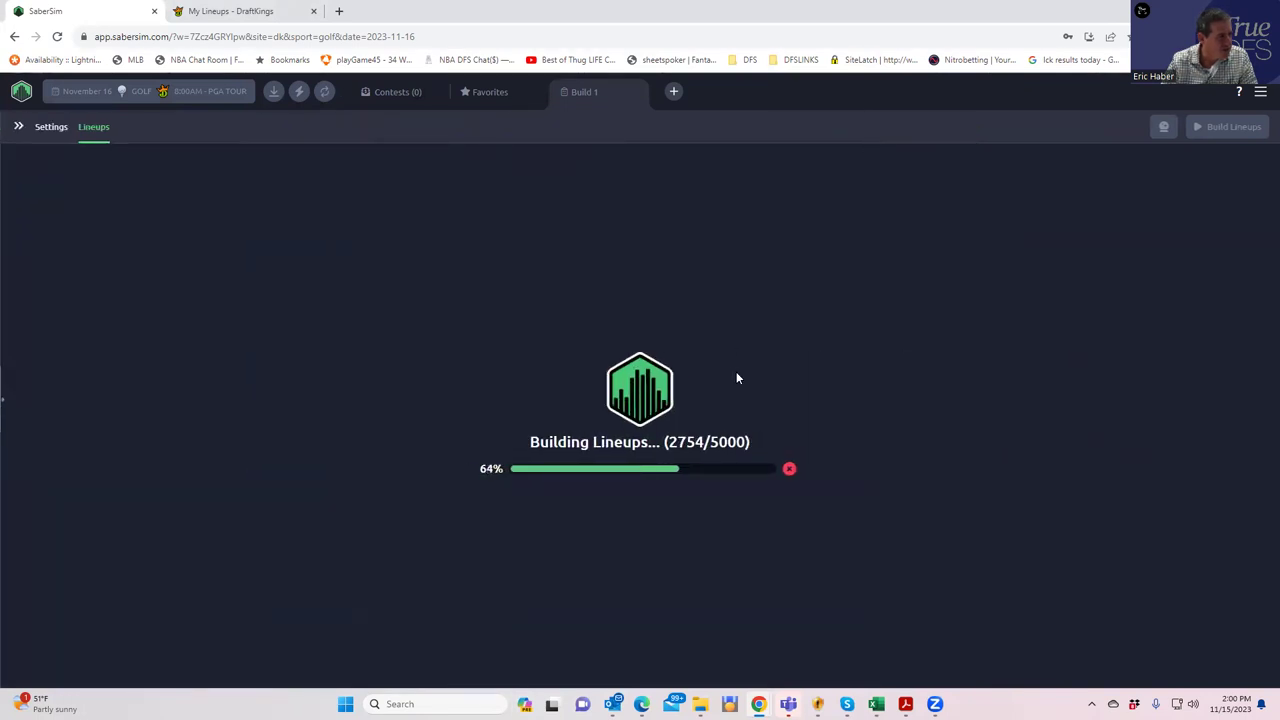
click(18, 126)
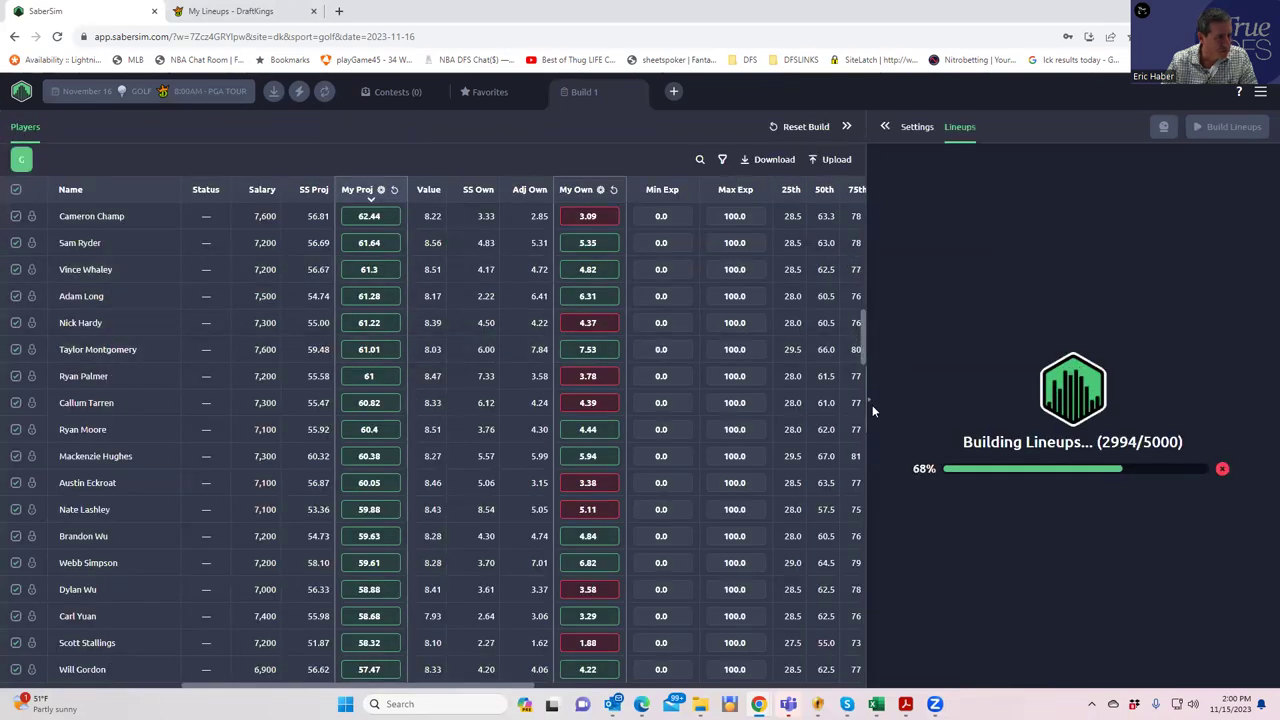
Step: Widen the lineups area so the player table ends at the Max Exp column, and return to the first players
drag(866, 404, 792, 381)
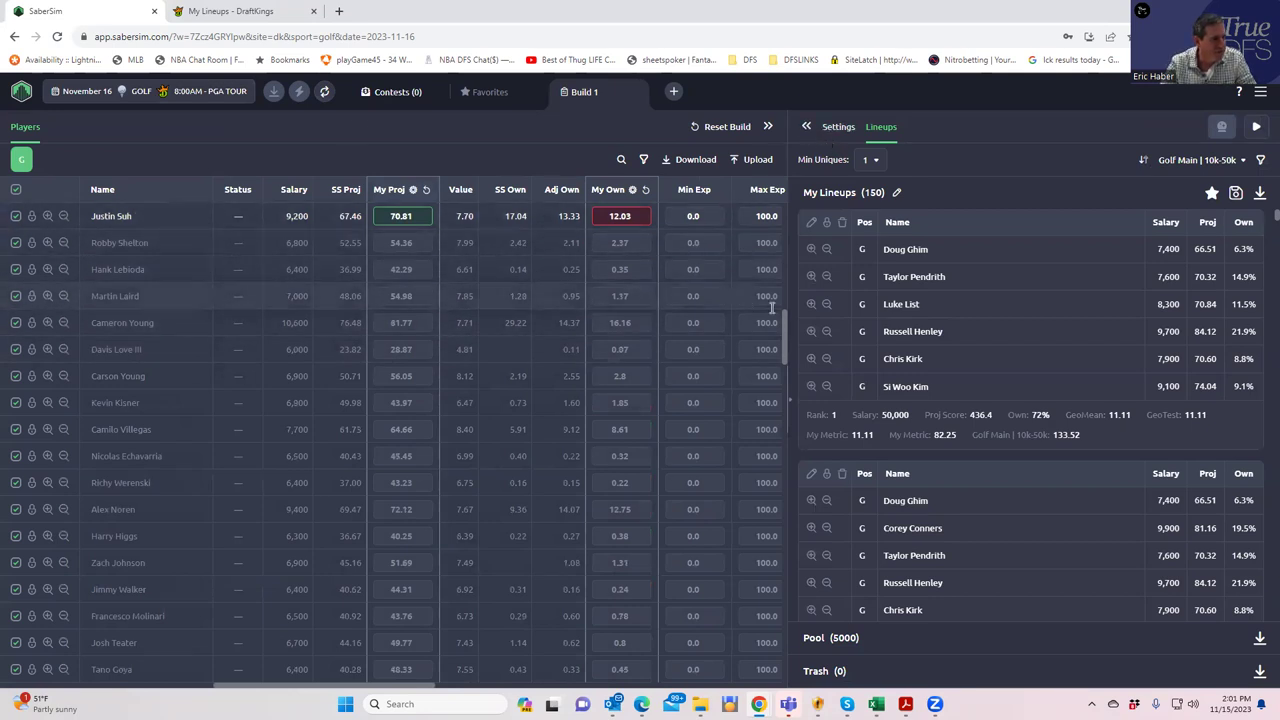
scroll(785, 336, up, 5)
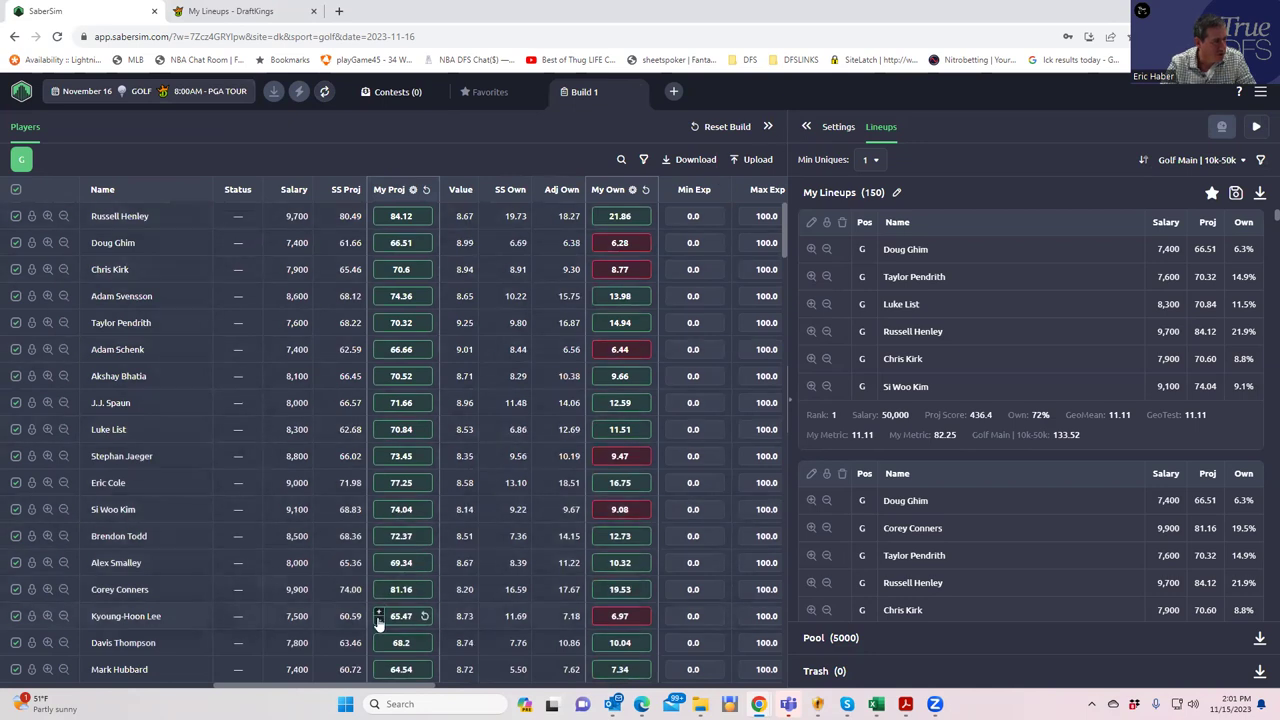
Step: Rank the lineups by the Golf Main | 10k-50k SaberScore and set the minimum uniques to 3
click(1218, 163)
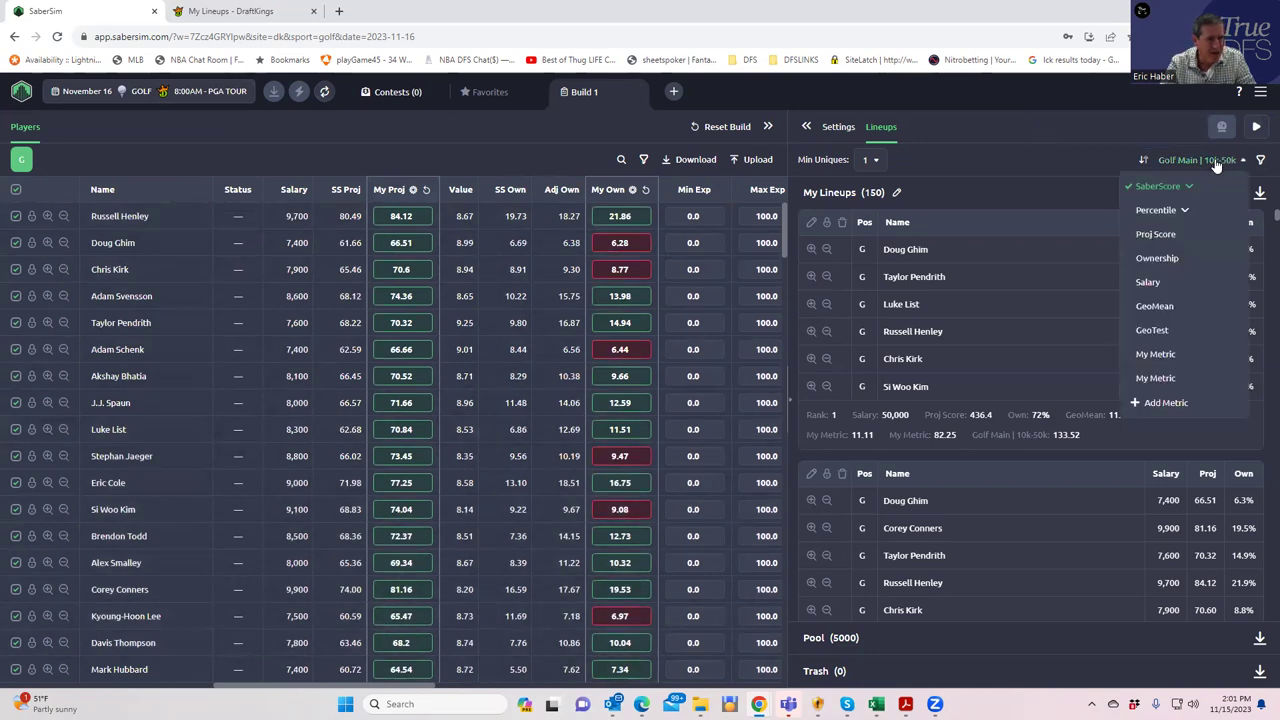
click(1187, 190)
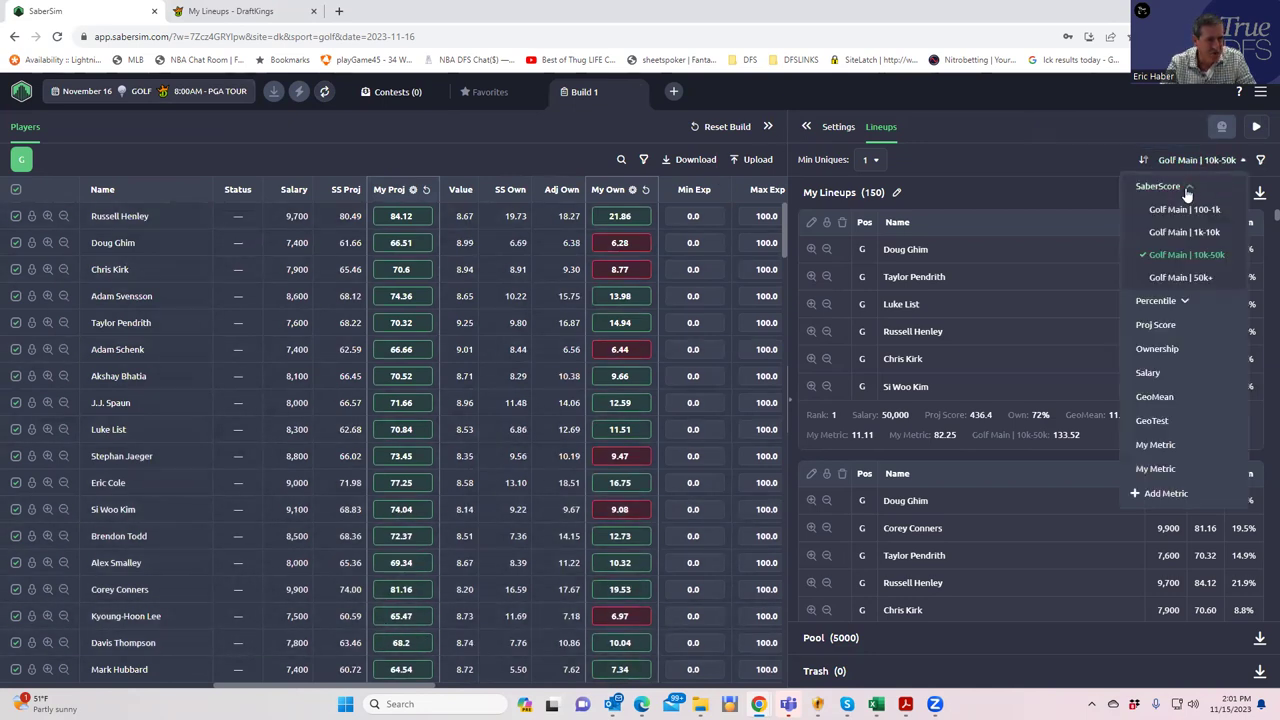
click(1182, 254)
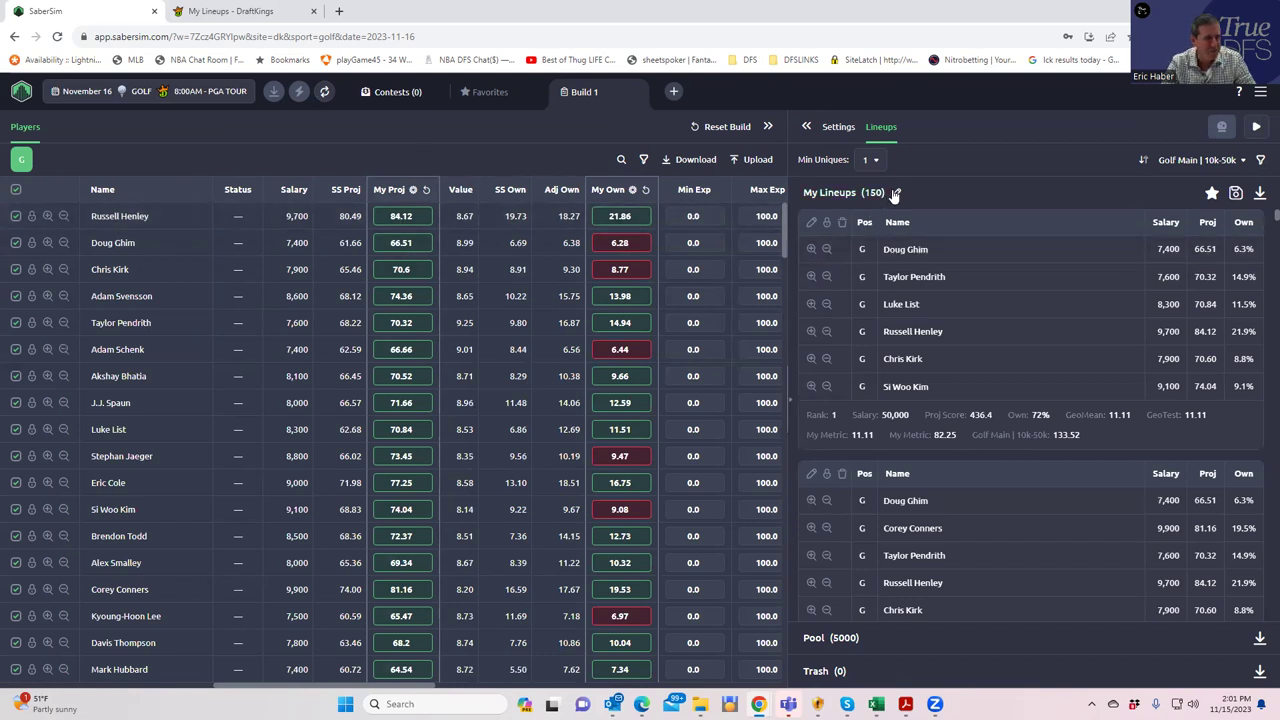
click(876, 161)
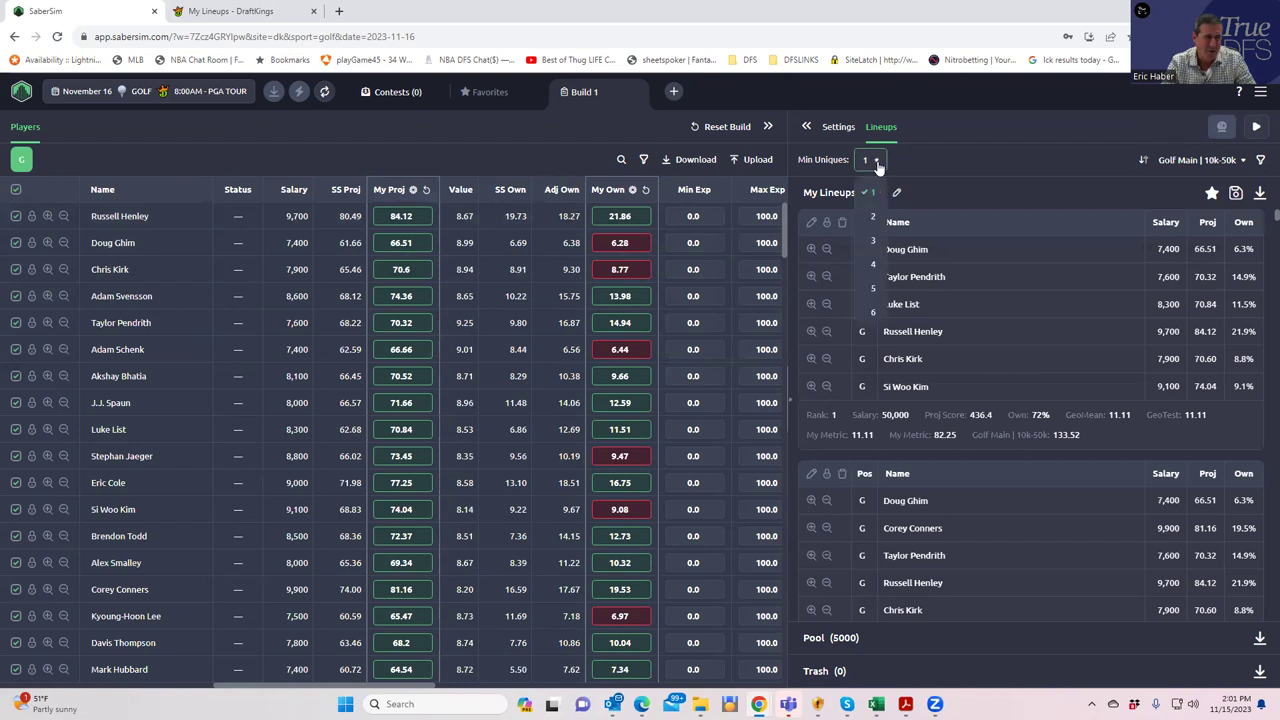
click(873, 240)
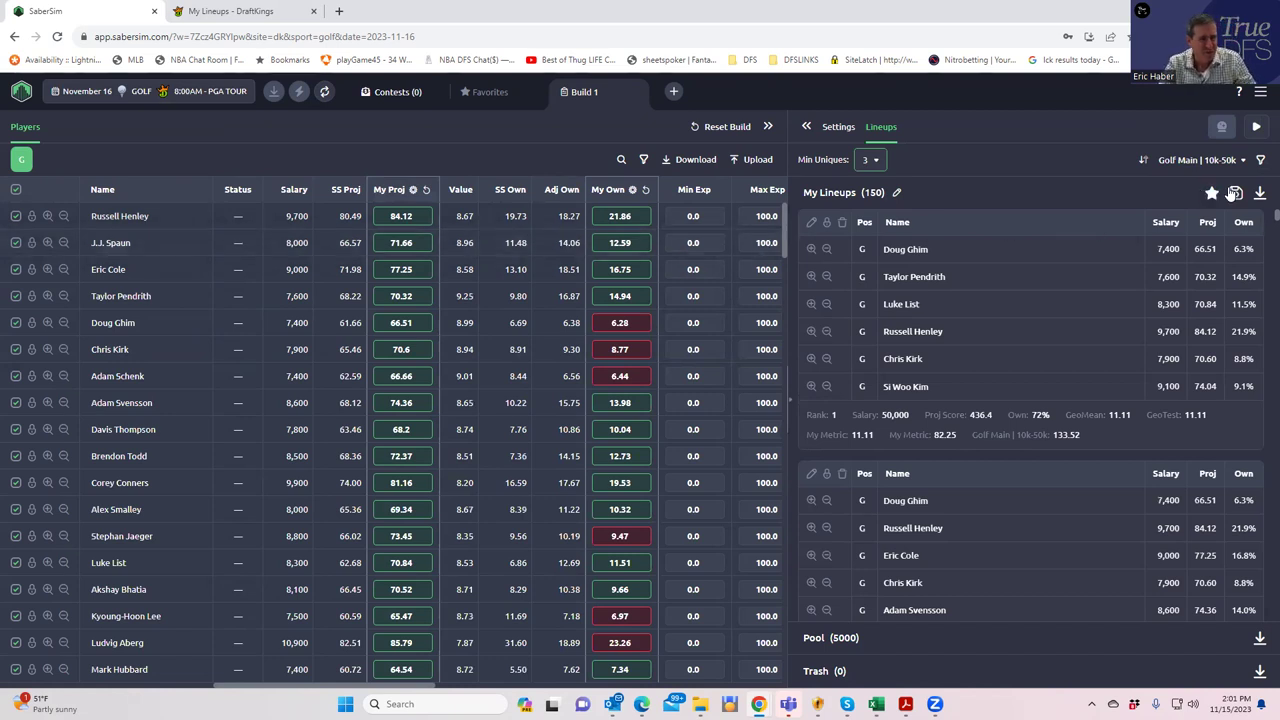
Step: Start saving the 150 lineups, download the DraftKings entries template and upload DKEntries - 2023-11-15T140153.327 from the Downloads folder
click(1235, 193)
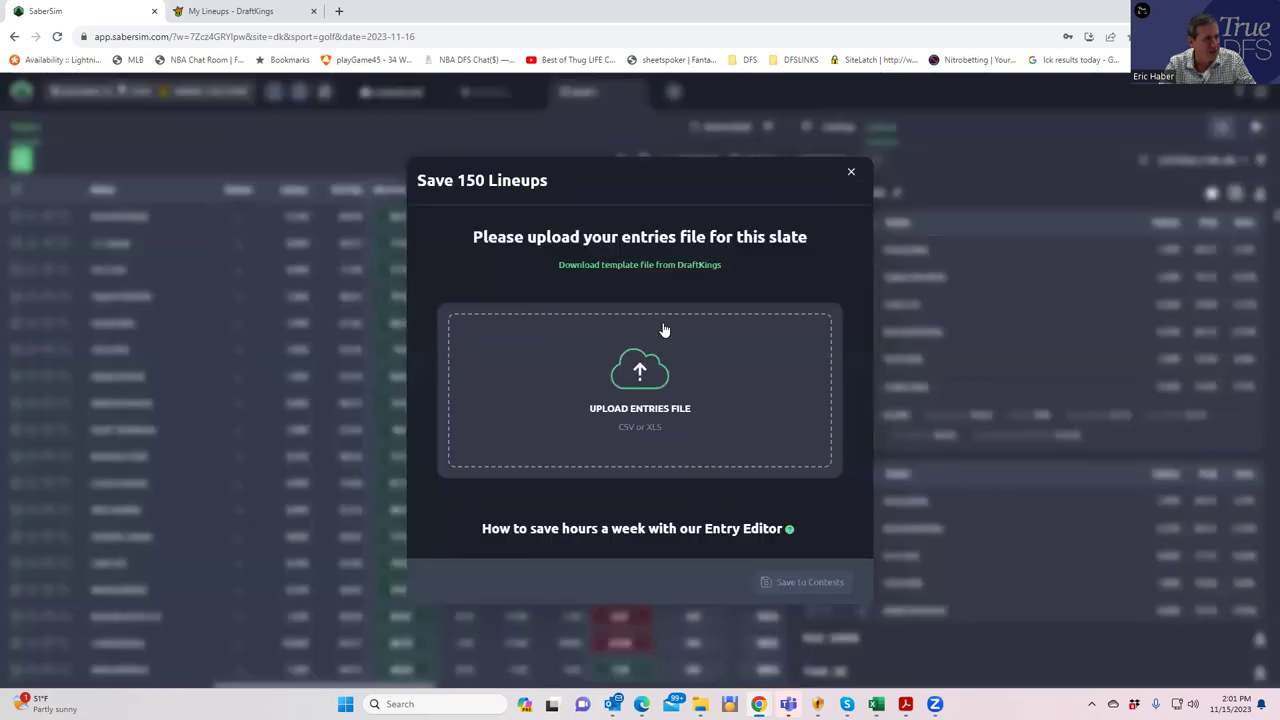
click(640, 266)
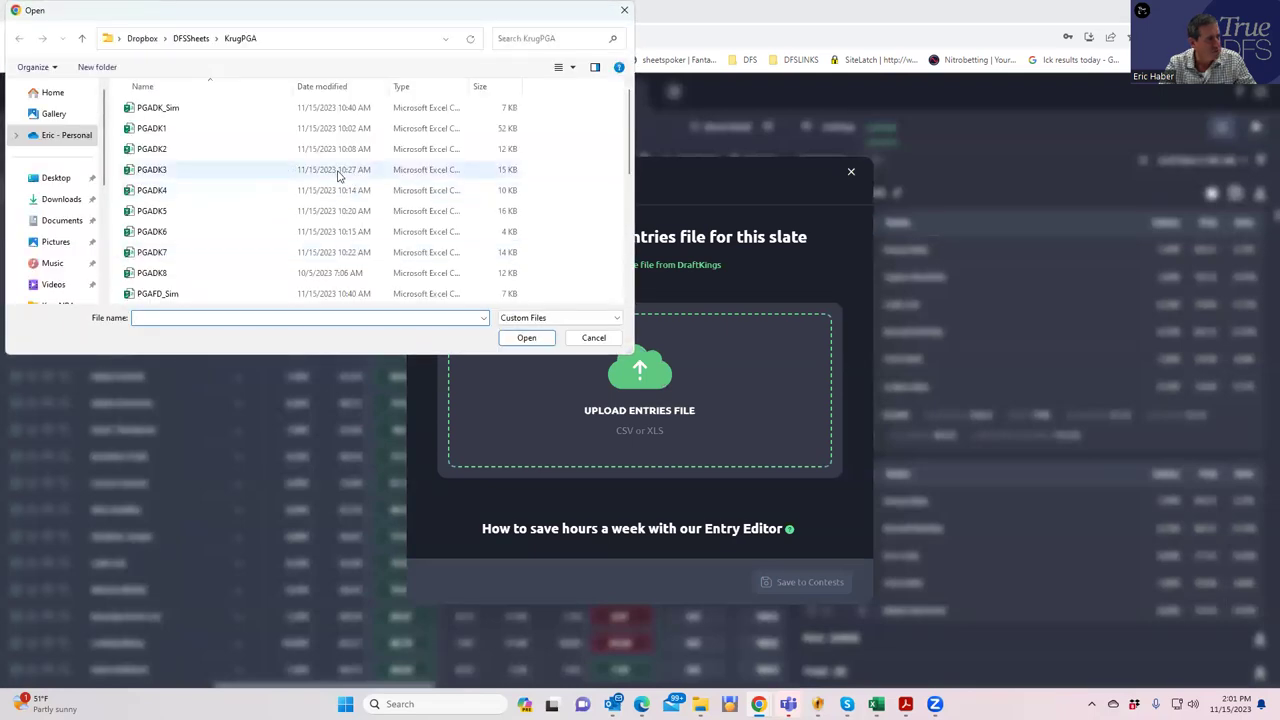
click(75, 199)
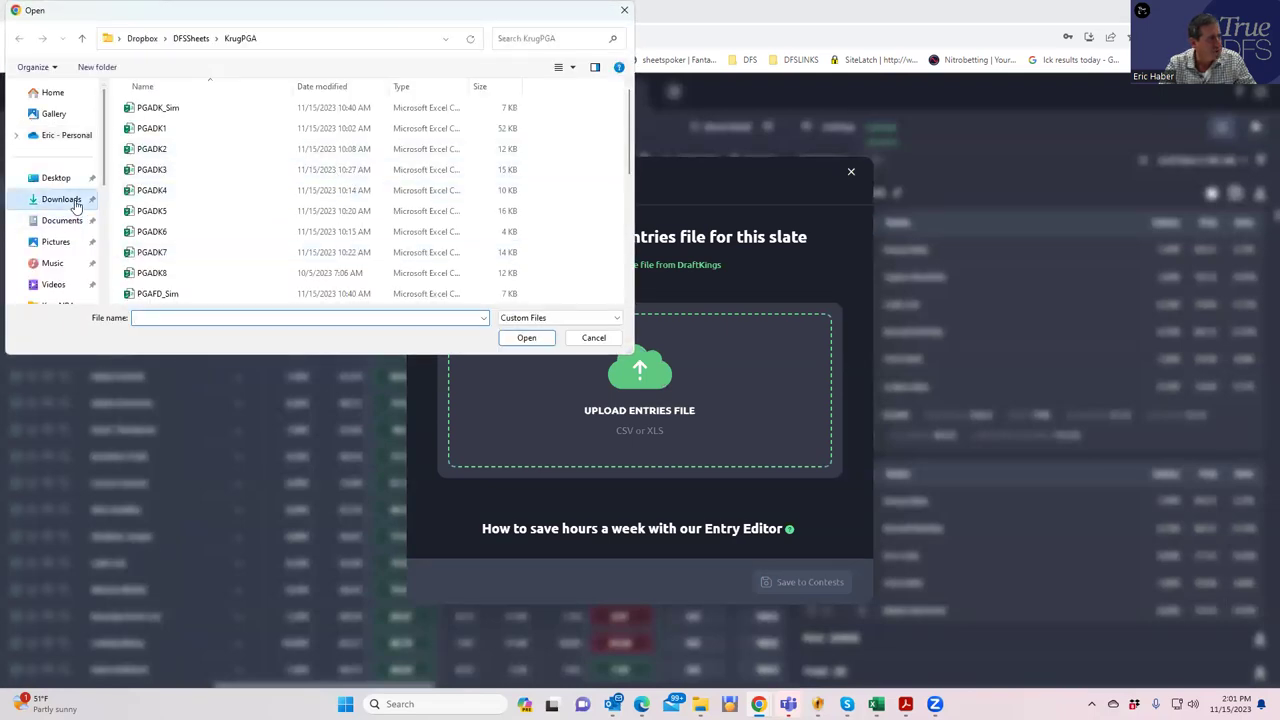
click(236, 130)
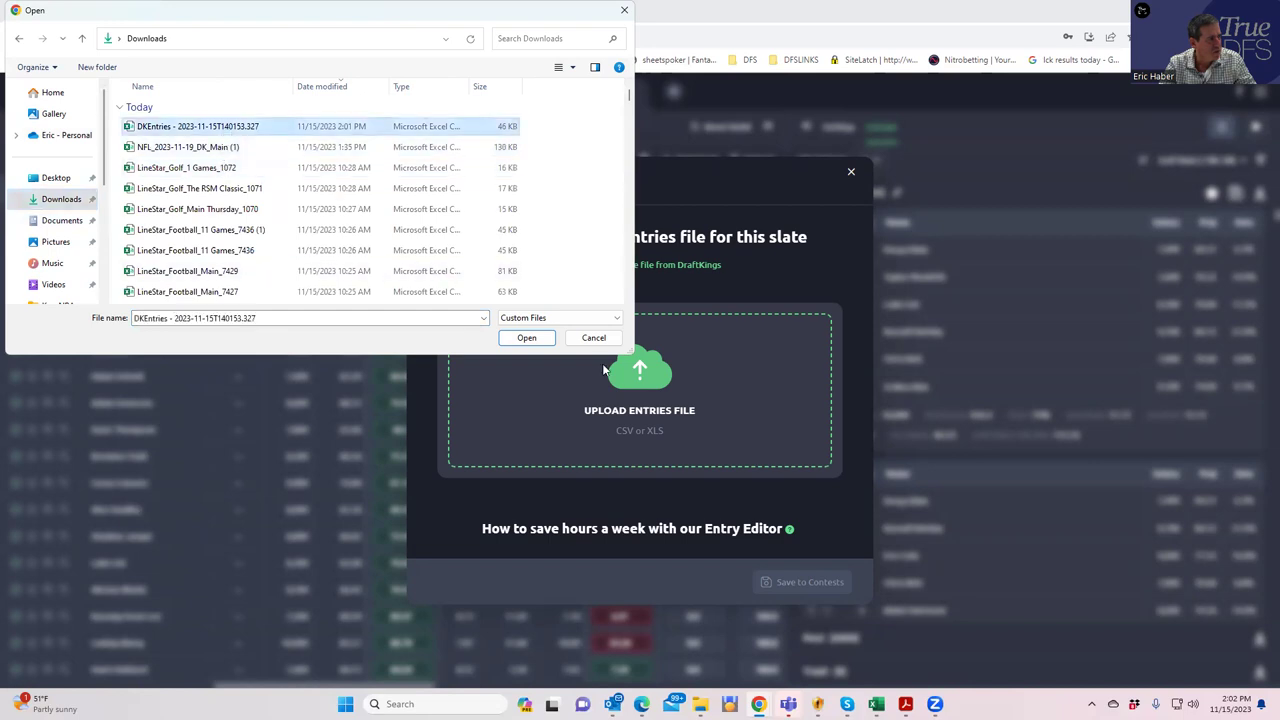
click(526, 337)
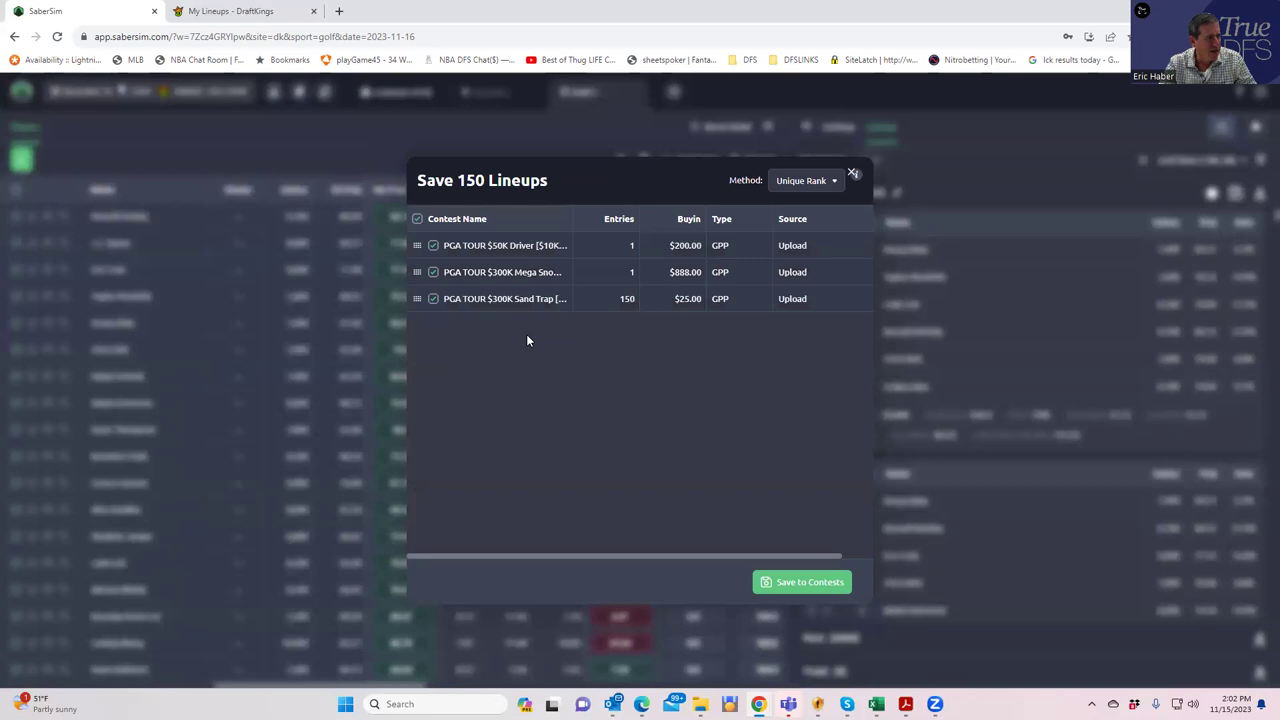
Step: Exclude the $300K Mega Snowman and $50K Driver contests and save the lineups only to the $300K Sand Trap contest
click(433, 273)
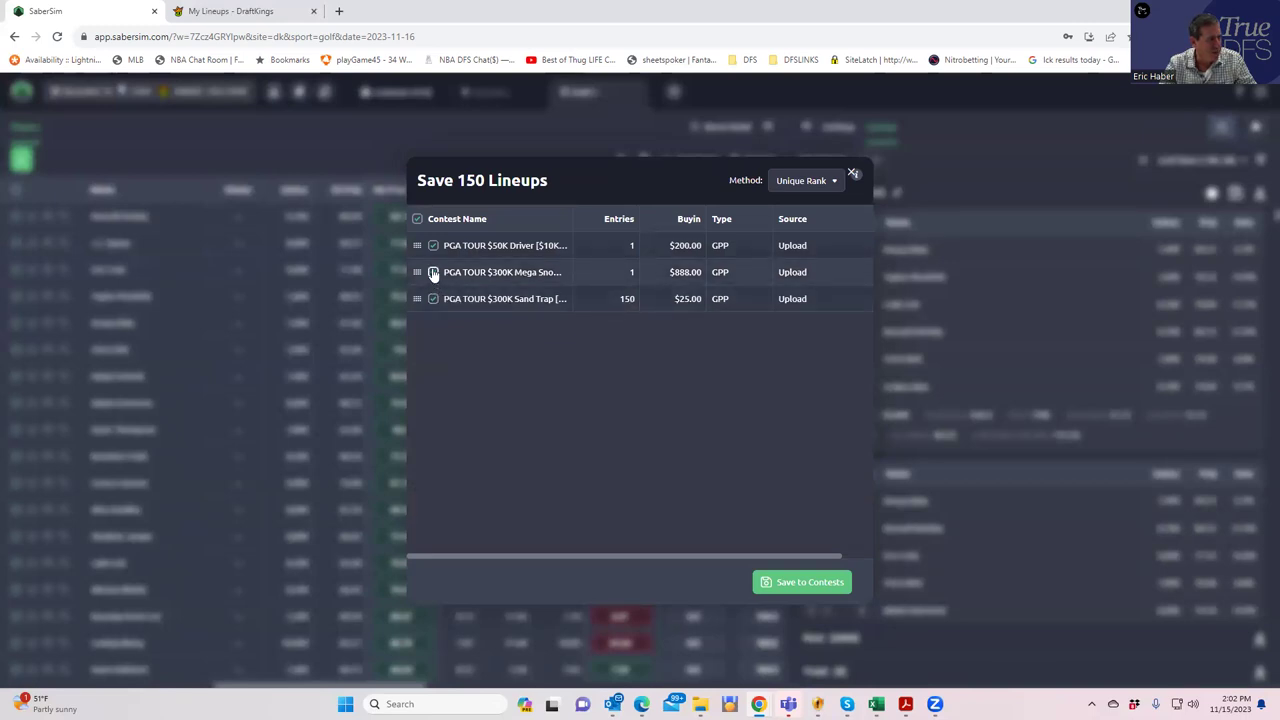
click(433, 245)
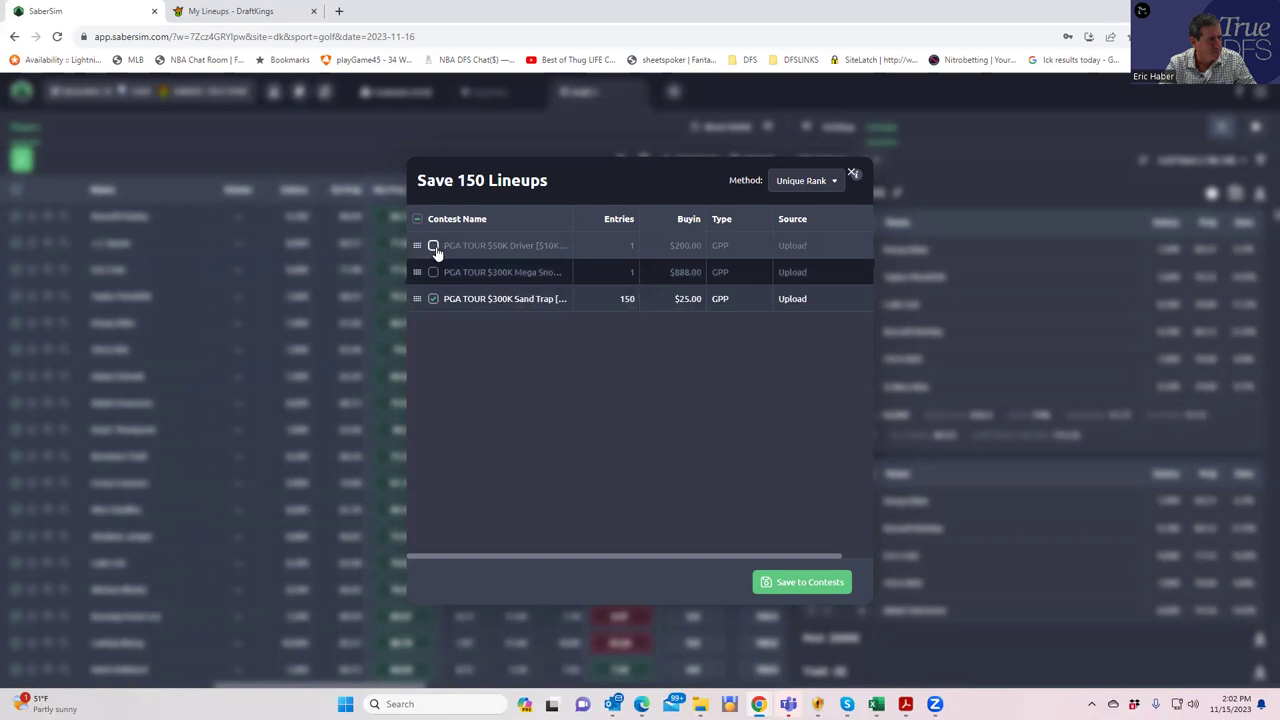
click(793, 581)
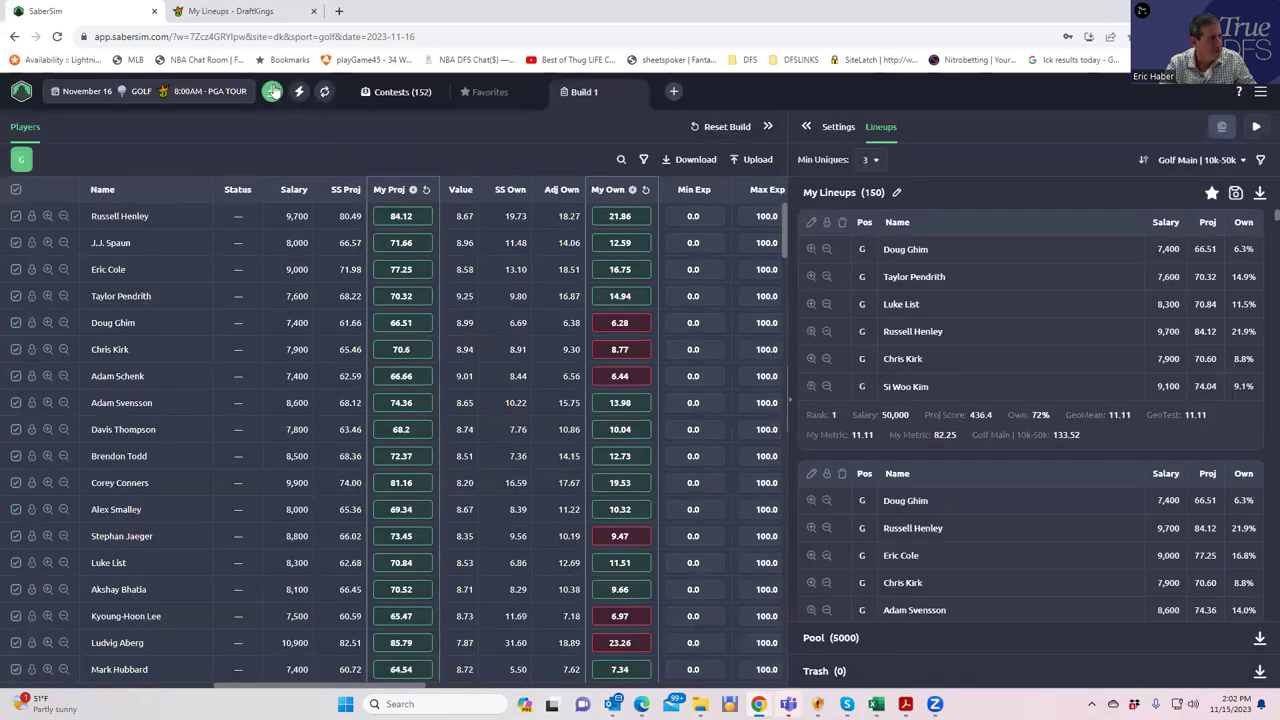
Step: Open the saved contests and check which options are offered for the Driver, Mega Snowman and Sand Trap entries
click(399, 94)
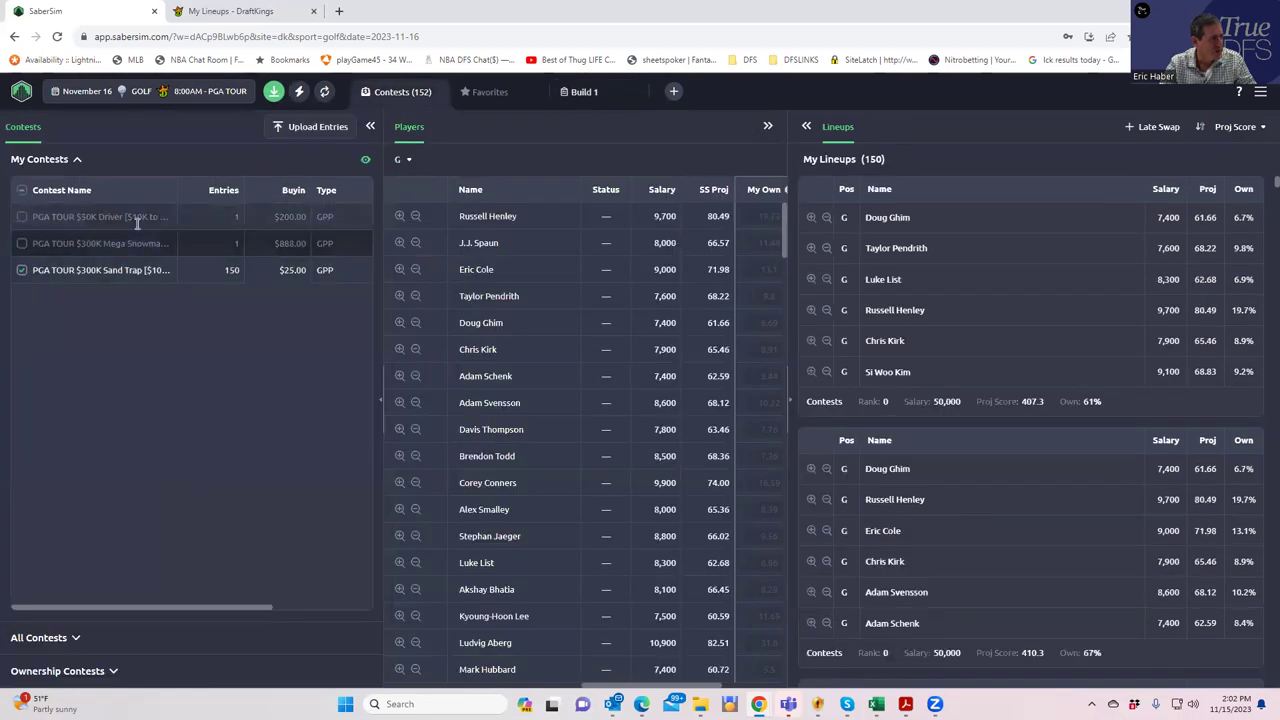
right_click(87, 222)
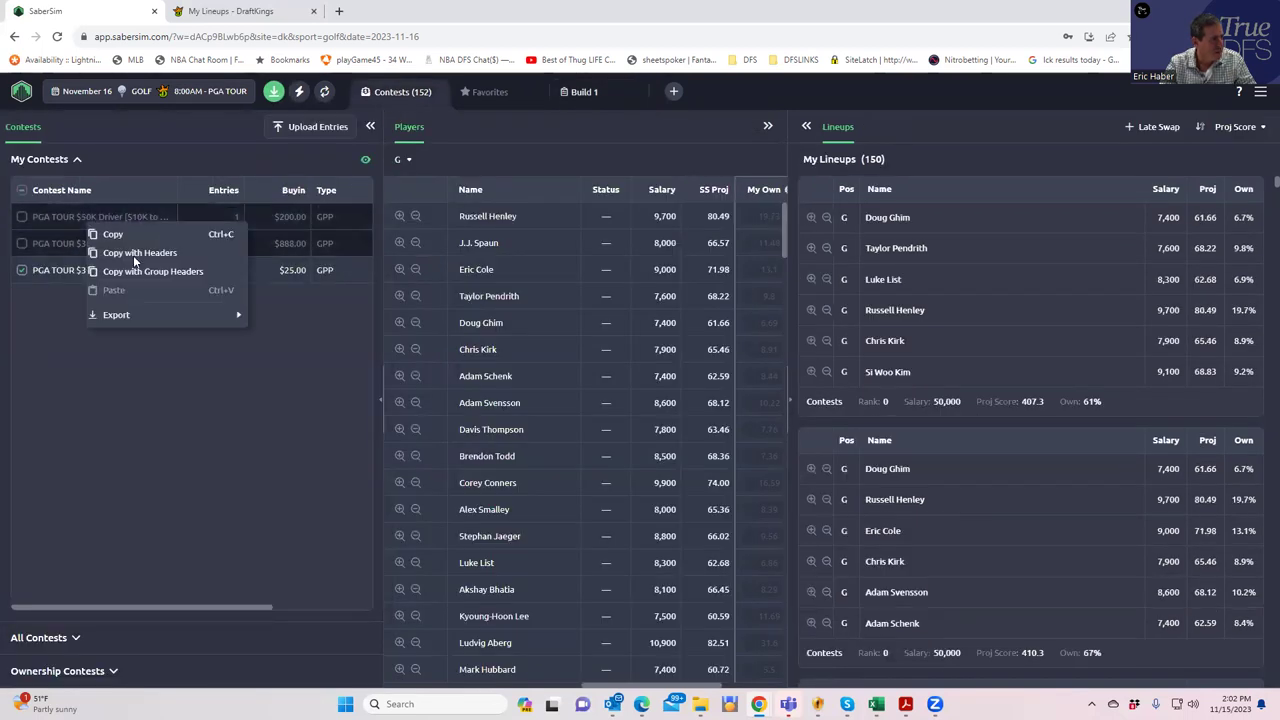
right_click(74, 214)
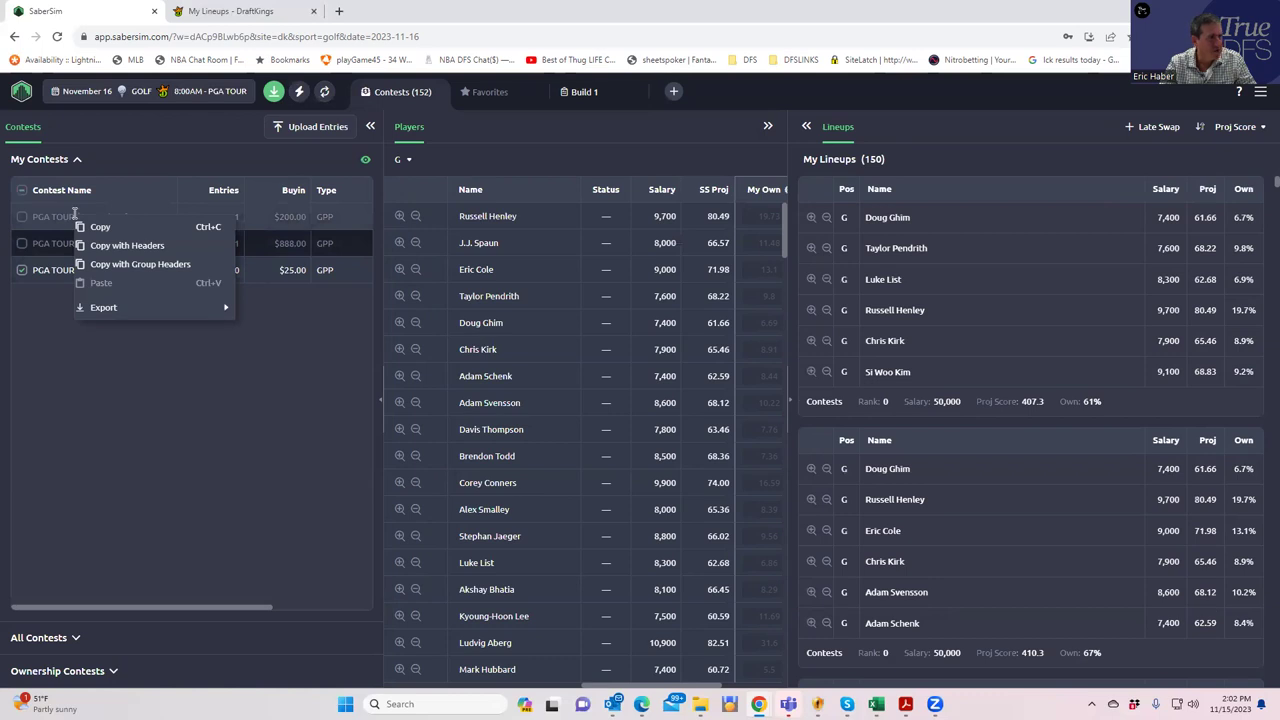
right_click(47, 243)
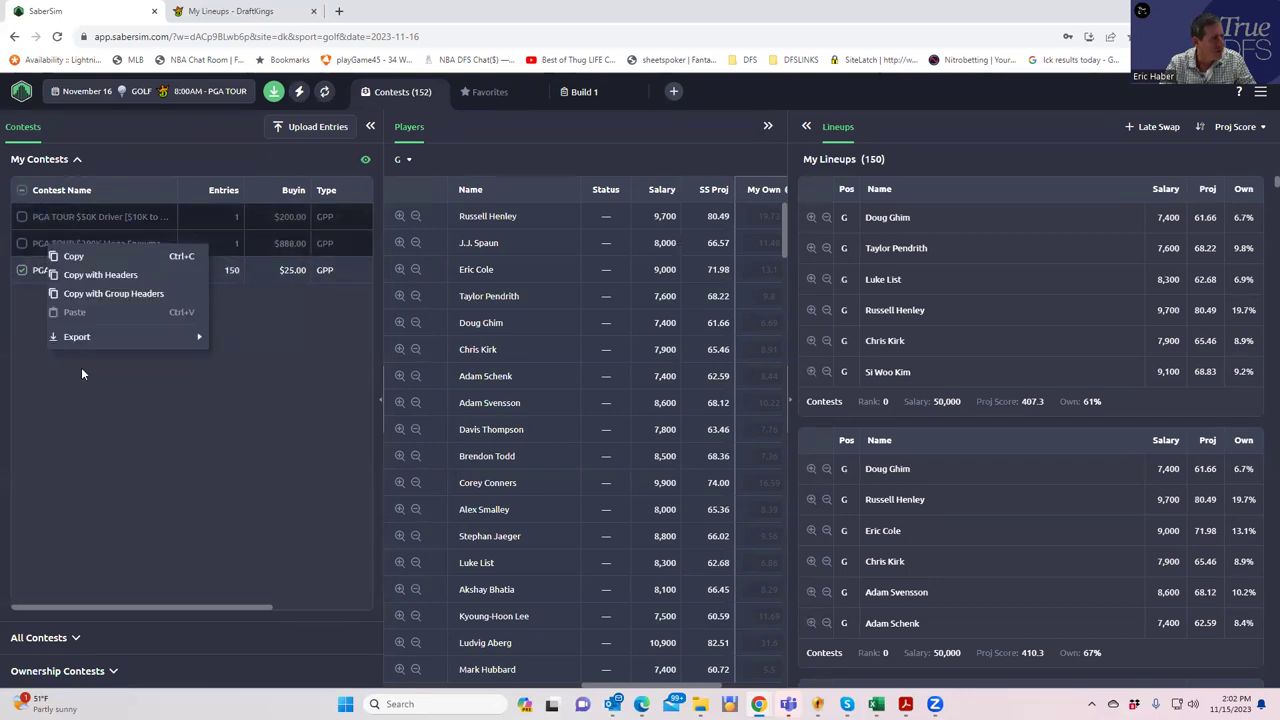
click(99, 395)
right_click(101, 270)
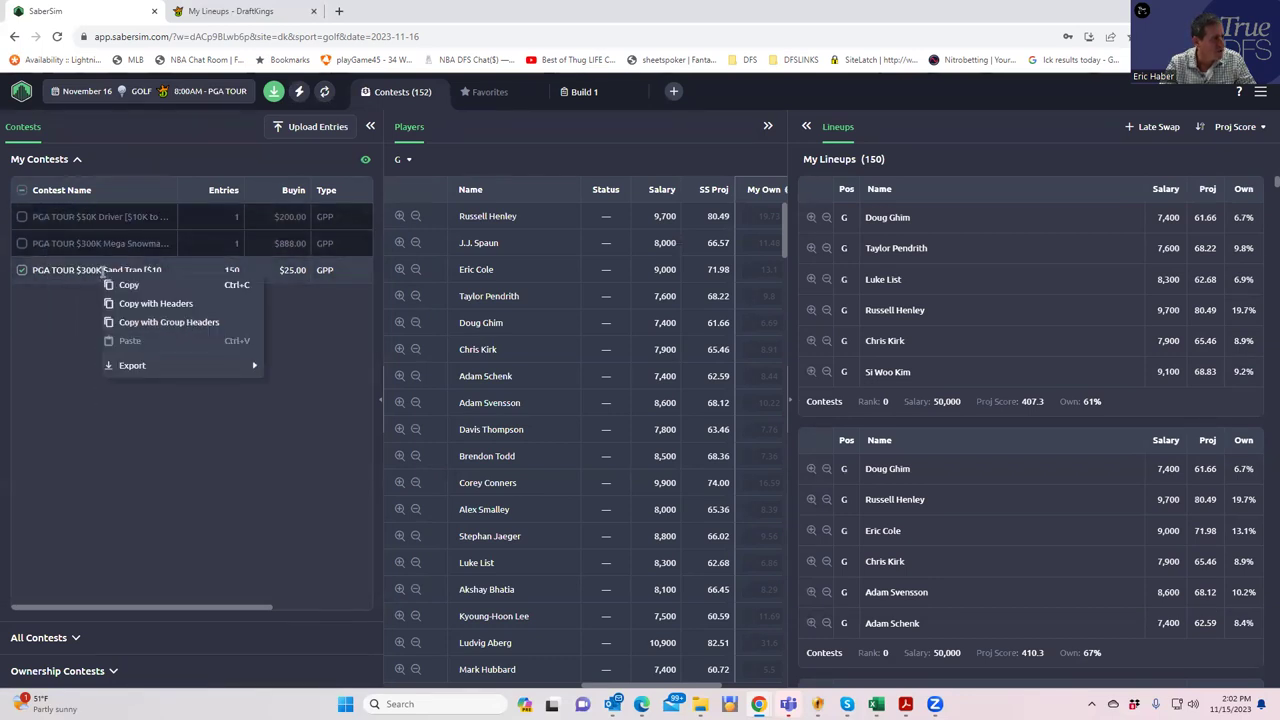
click(61, 291)
Step: Include the $300K Mega Snowman and $50K Driver contests alongside the Sand Trap, and check the options for the Driver entry
click(22, 243)
click(22, 216)
right_click(114, 216)
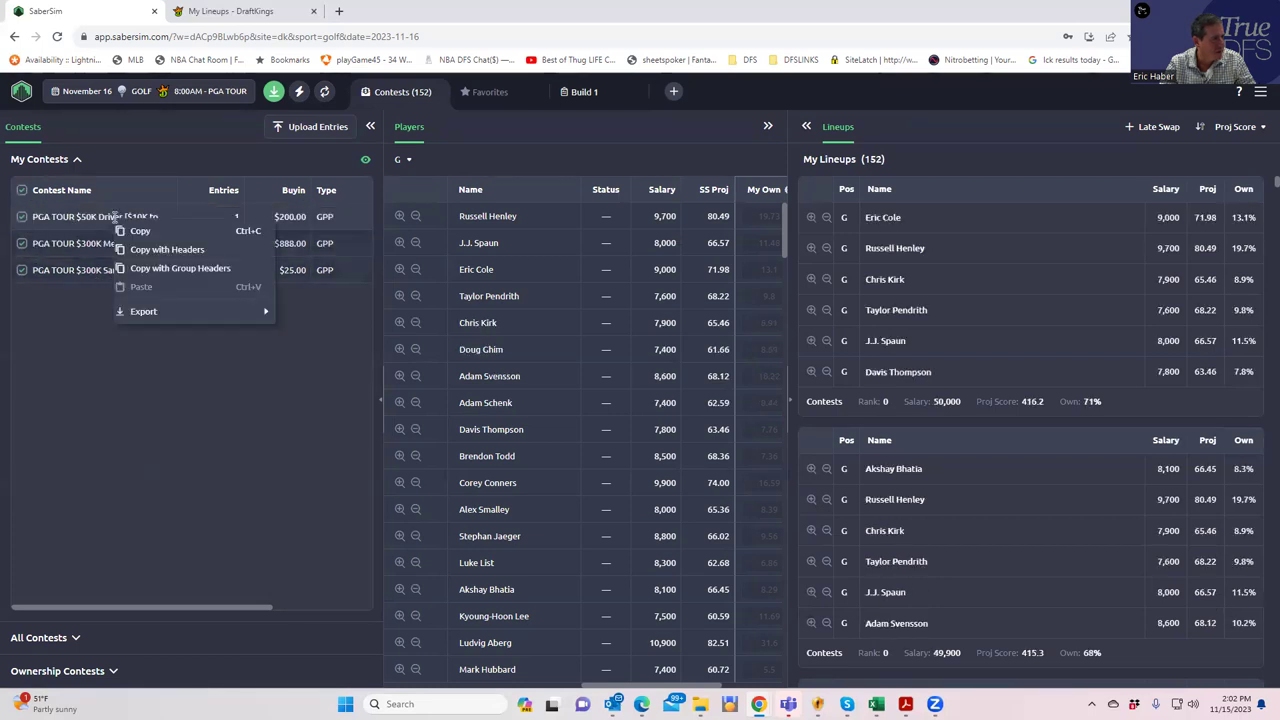
click(169, 411)
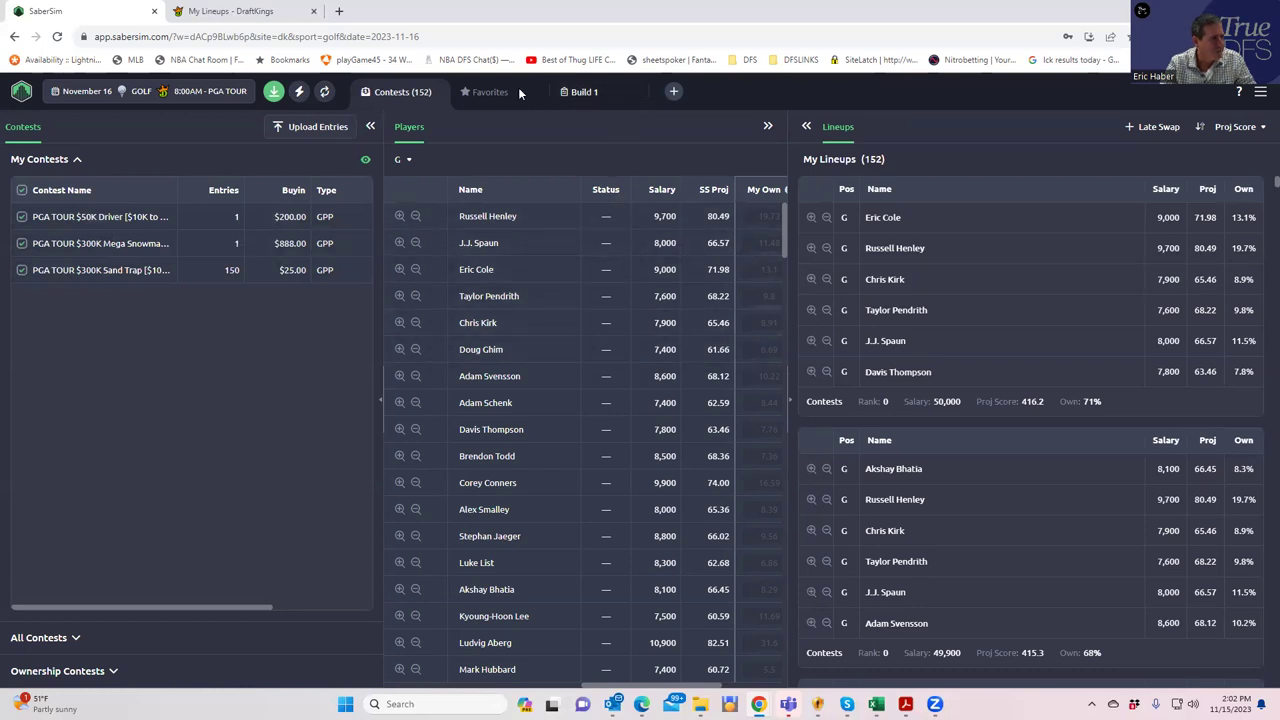
Step: Return to Build 1, expand the lineups area to full width and start a new contest sim in the contest sim settings
click(581, 92)
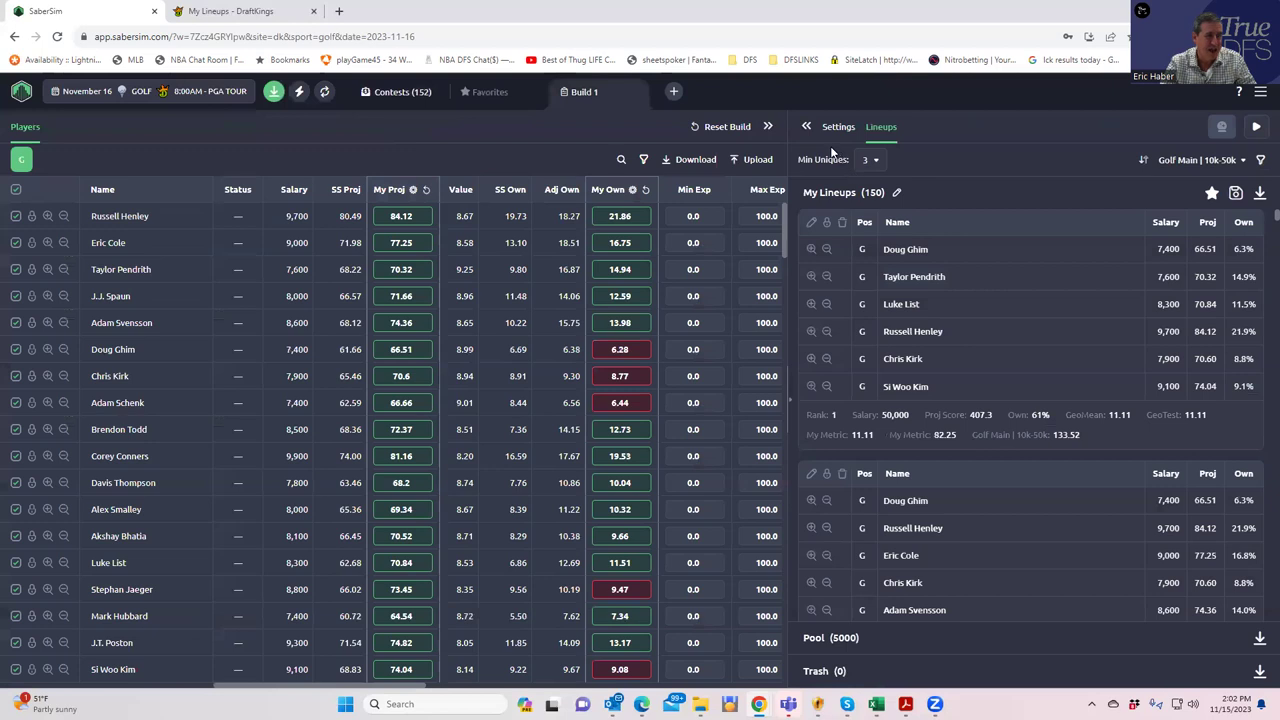
click(806, 127)
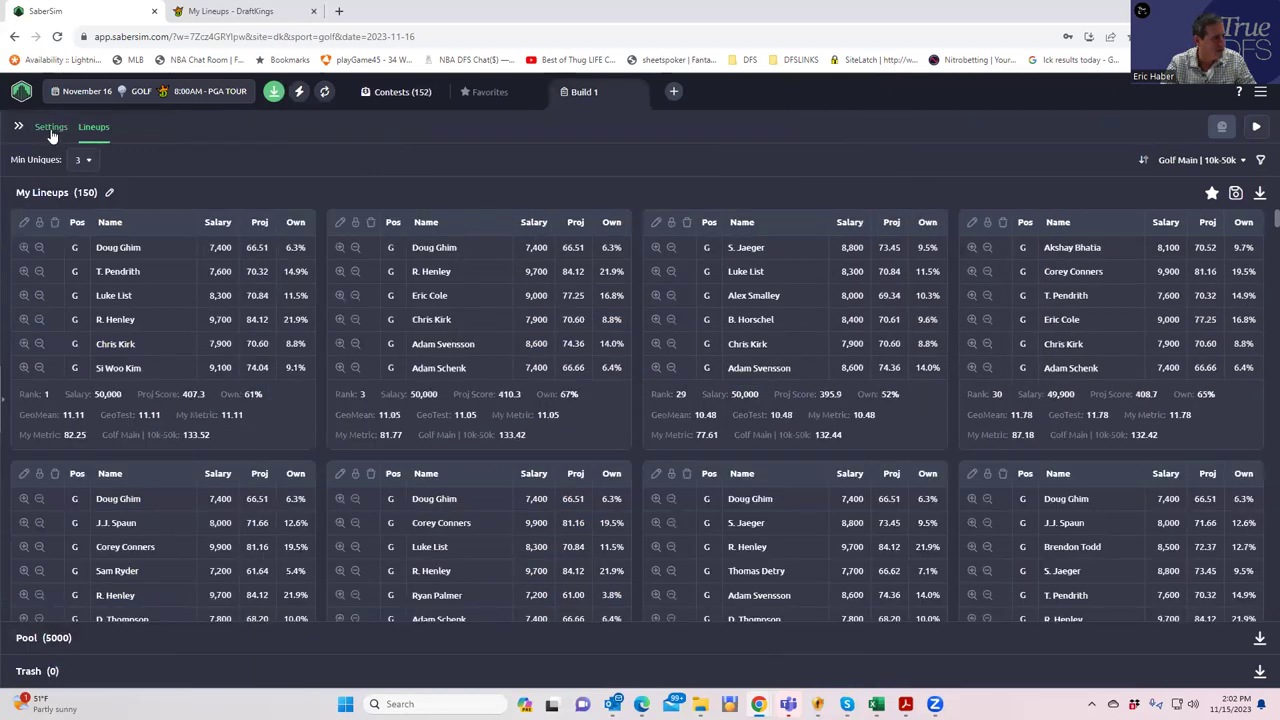
click(50, 128)
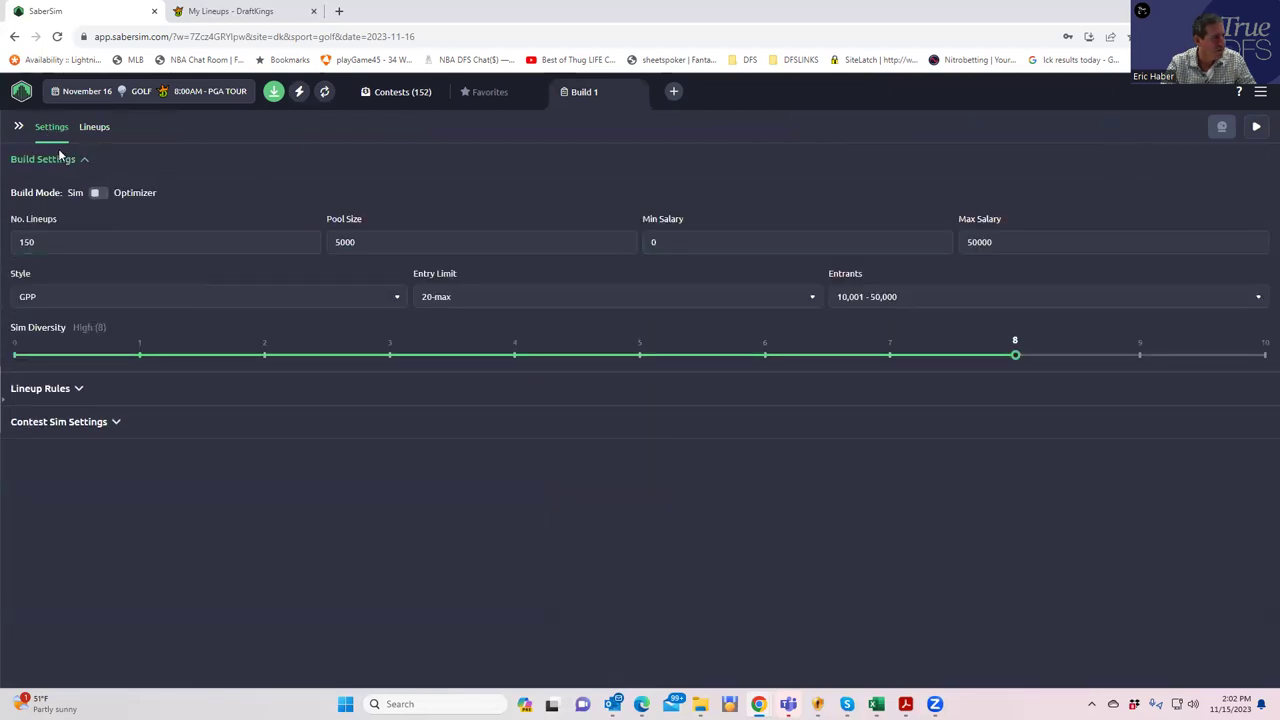
click(115, 421)
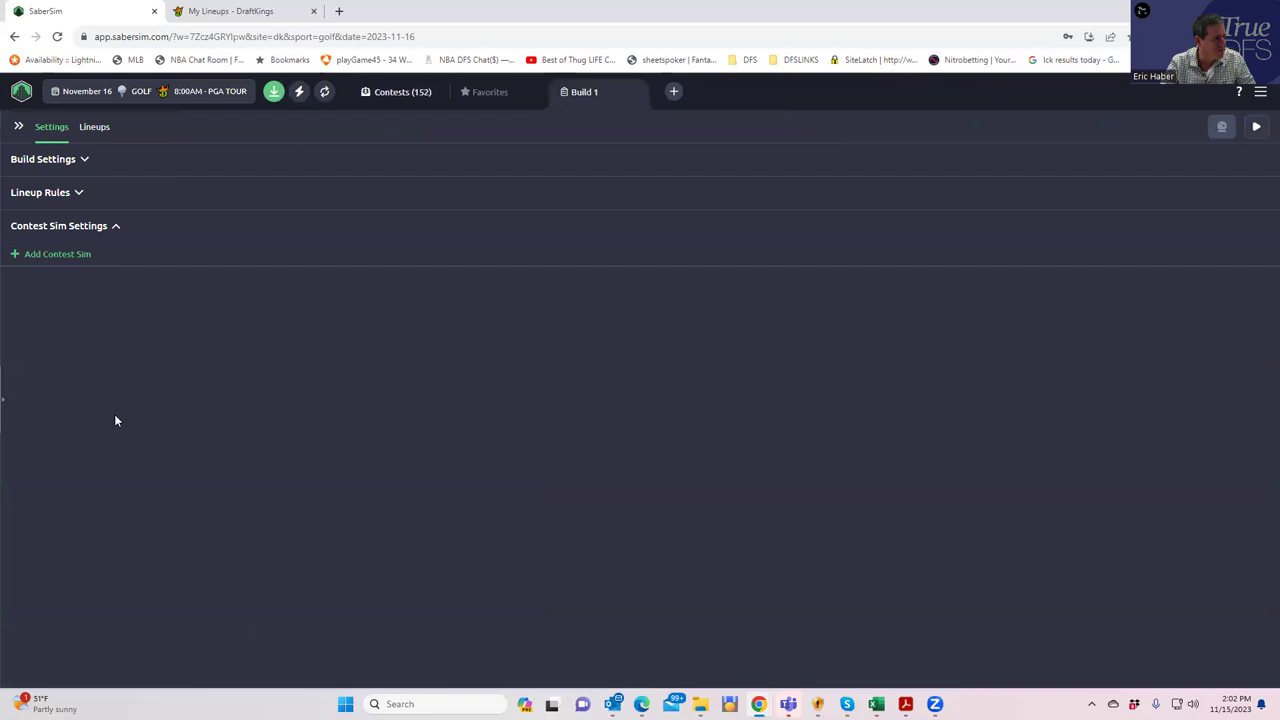
click(15, 255)
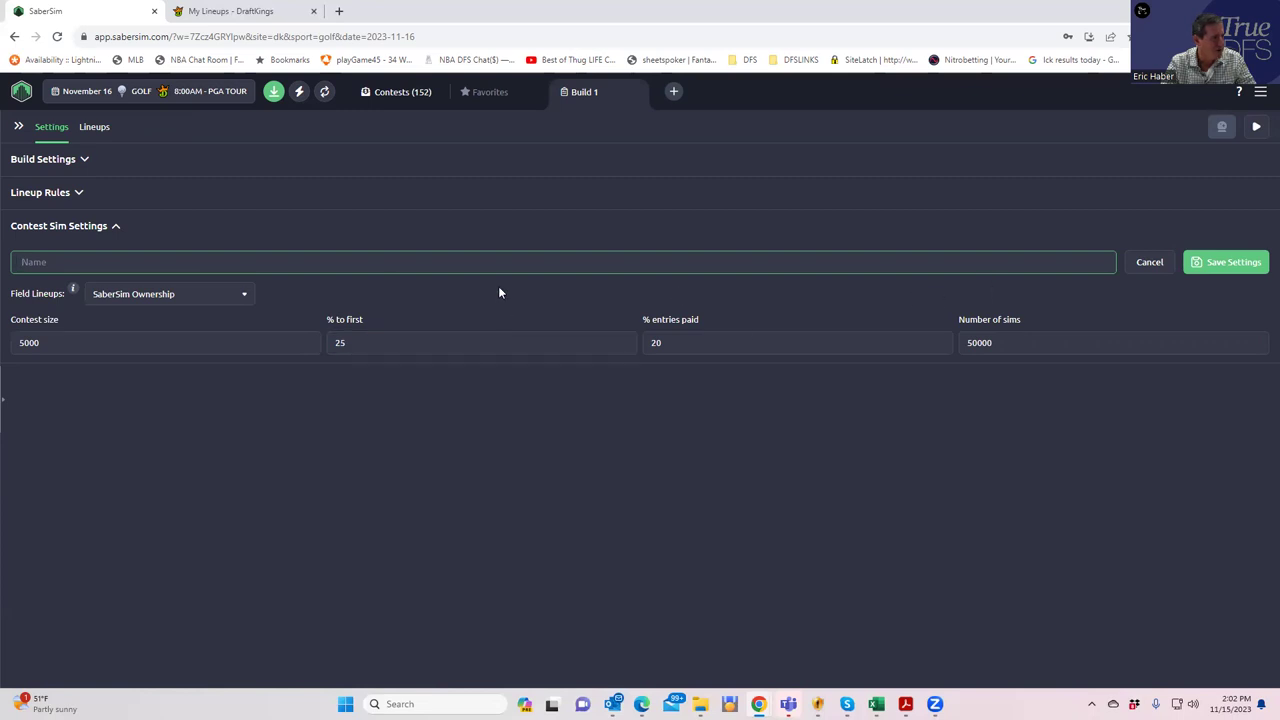
click(186, 299)
click(135, 263)
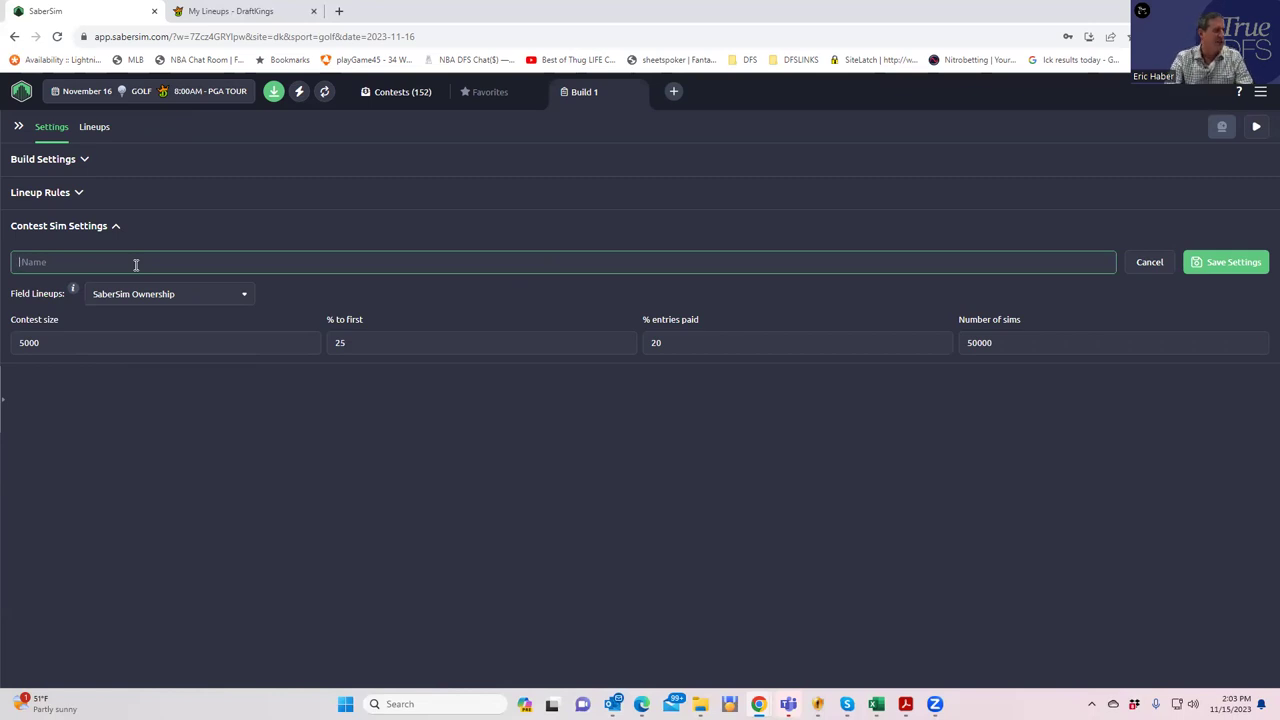
Step: Switch to DraftKings and check which contests the 150-entry GOLF Classic lineup is entered in
click(240, 11)
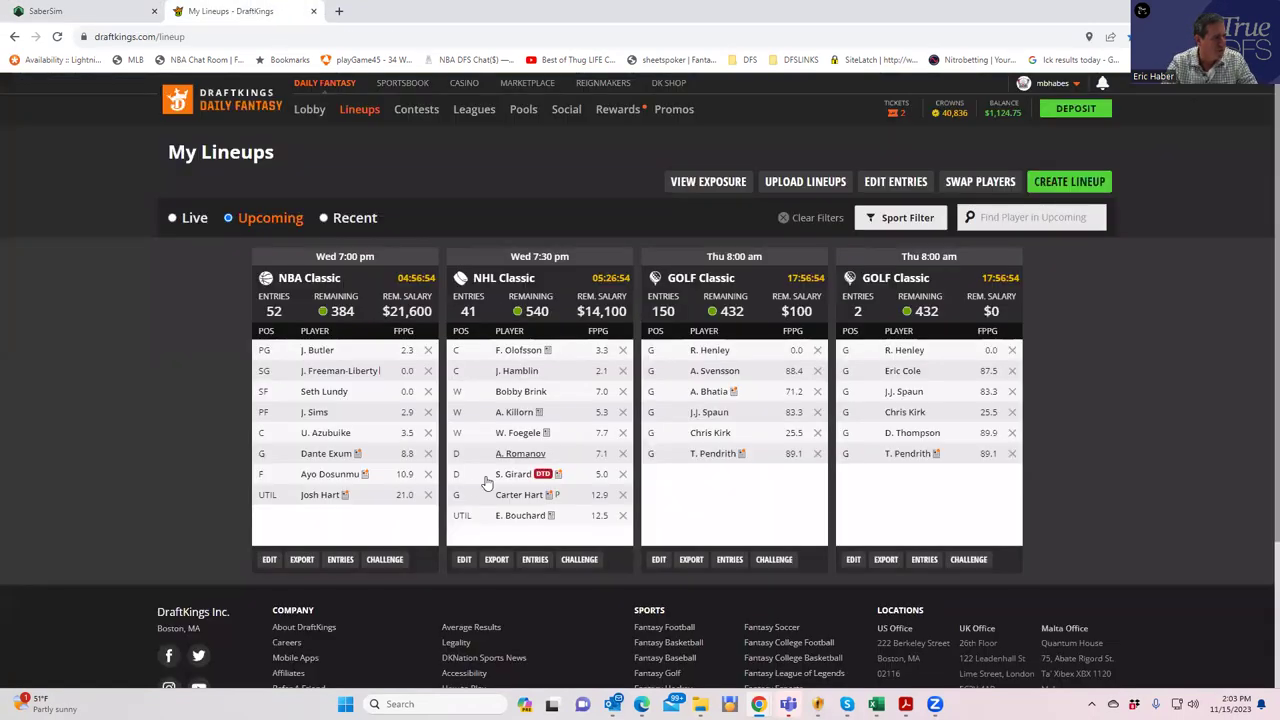
click(731, 560)
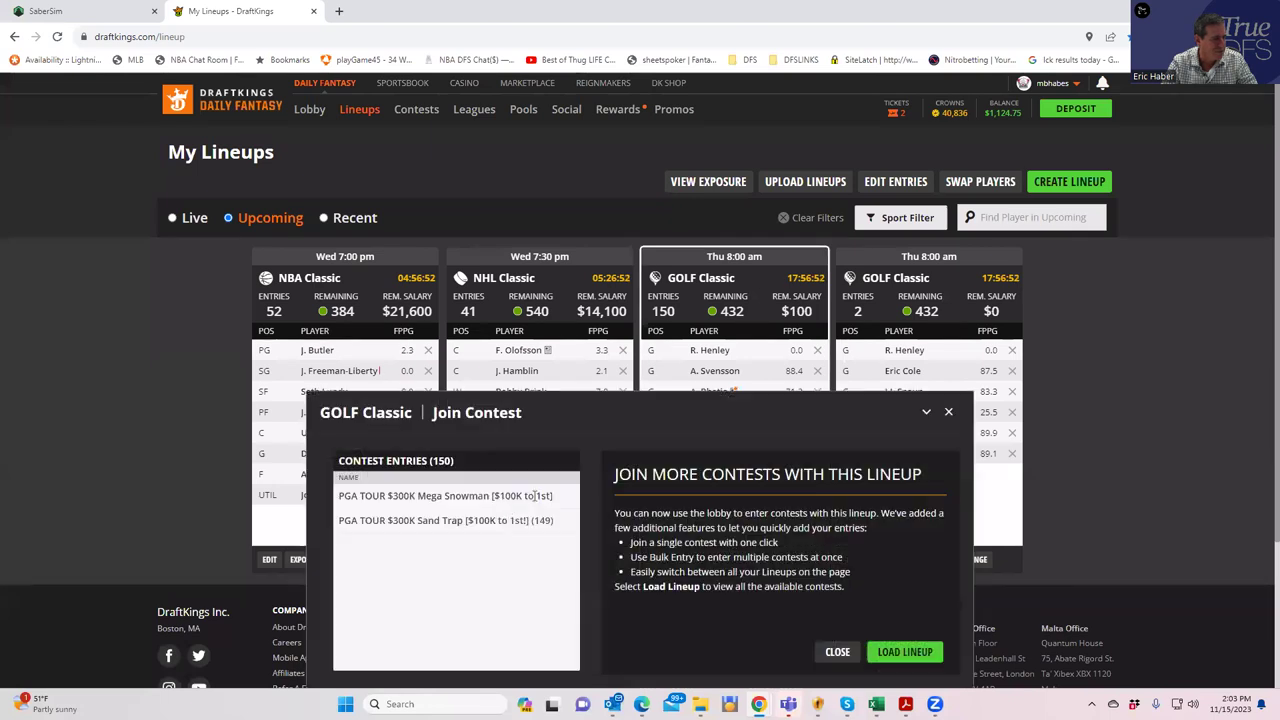
click(948, 412)
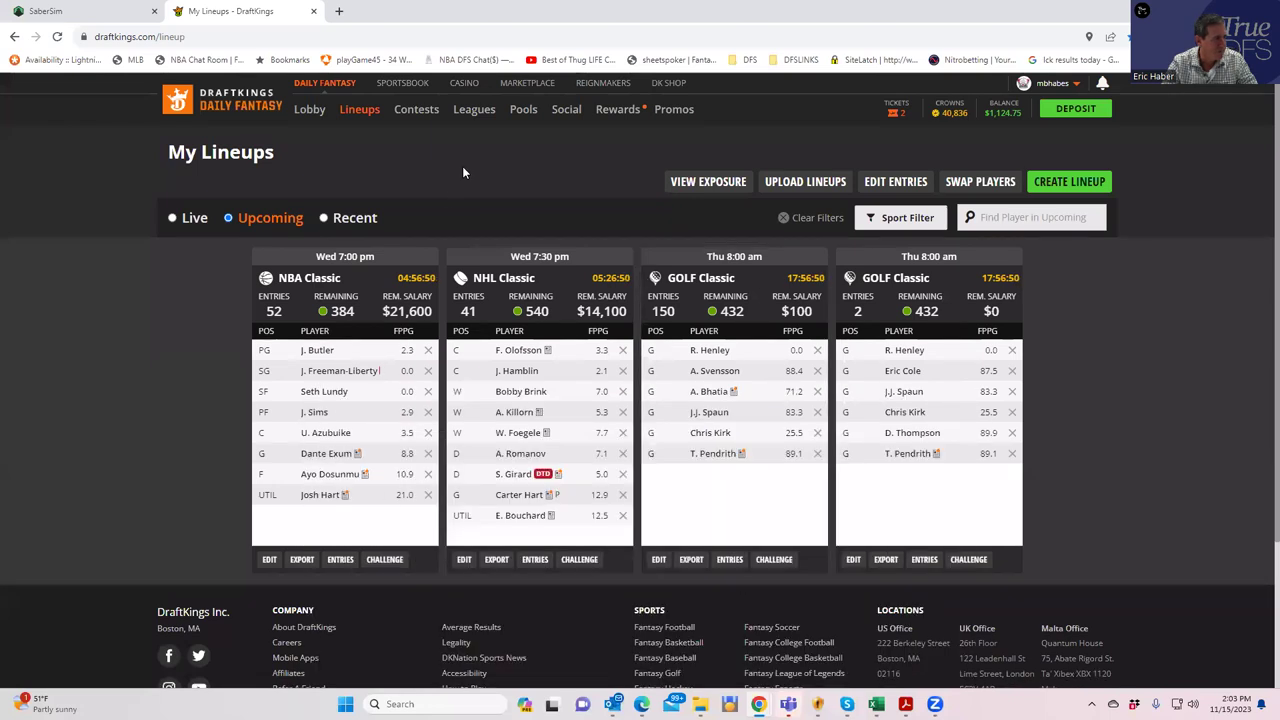
Step: Group the upcoming contest entries by sport and collapse the NBA and NHL groups to examine the golf contests
click(425, 110)
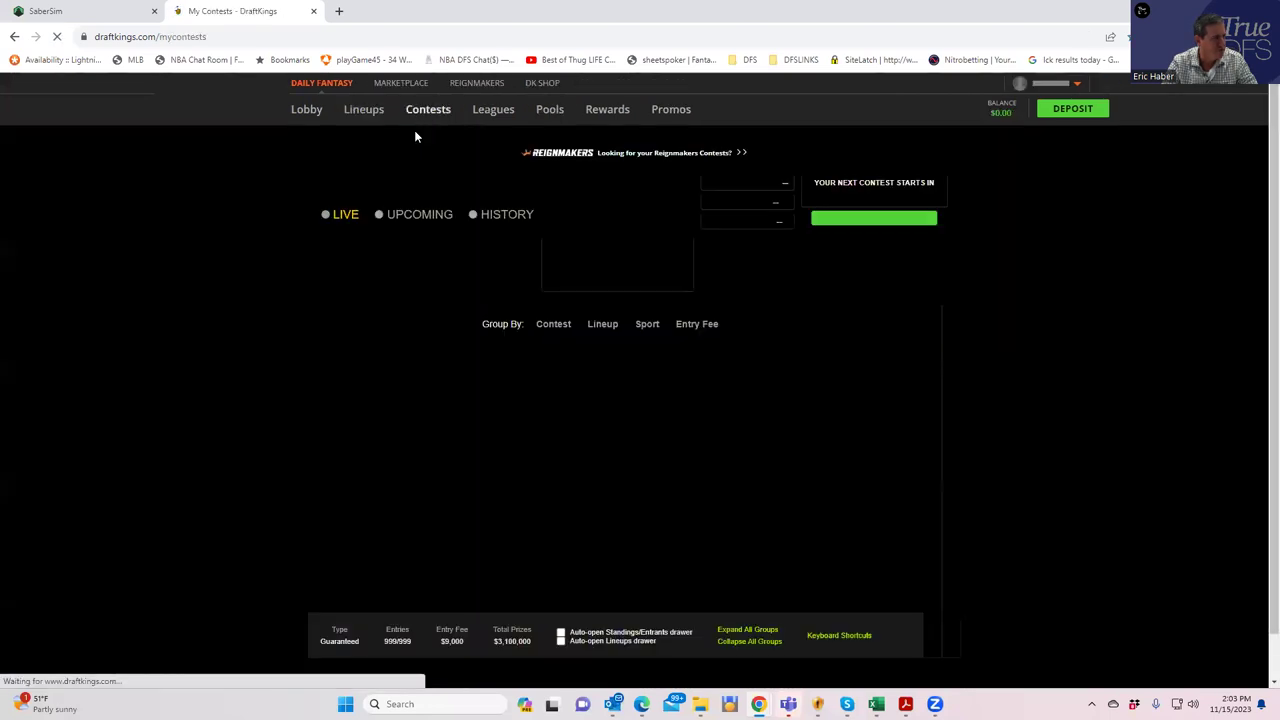
click(384, 222)
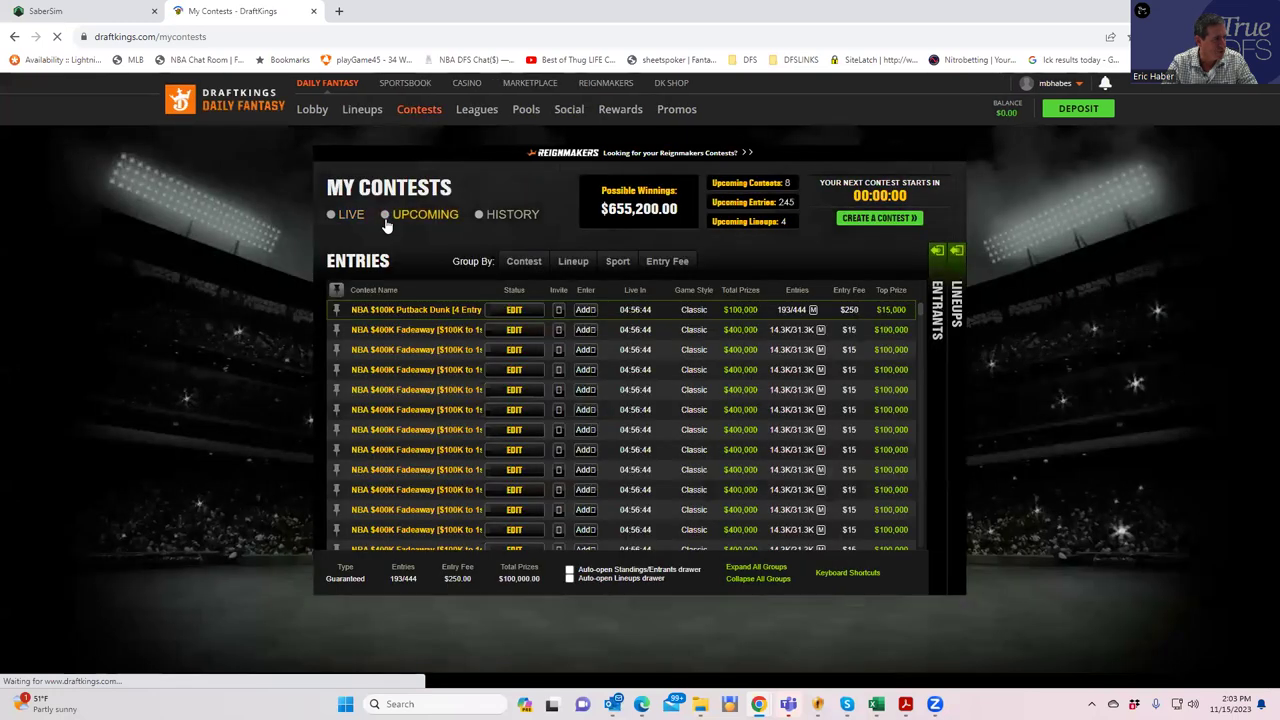
click(610, 261)
click(331, 311)
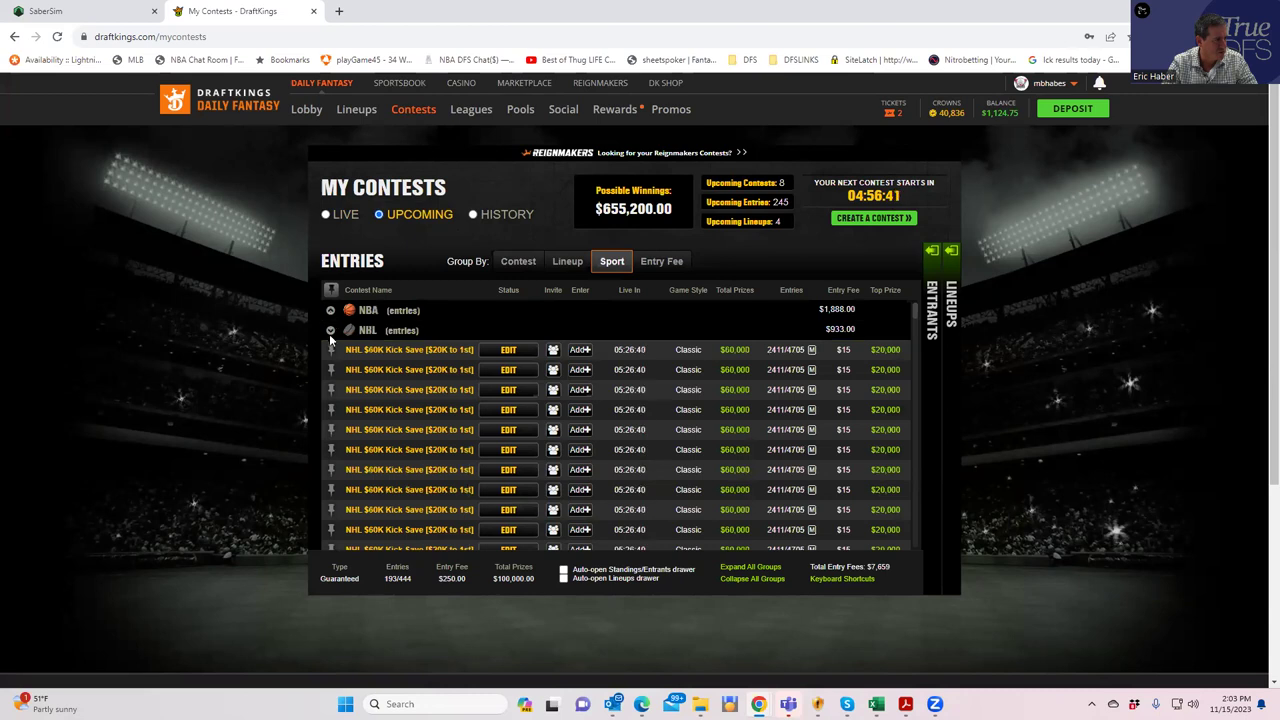
click(330, 331)
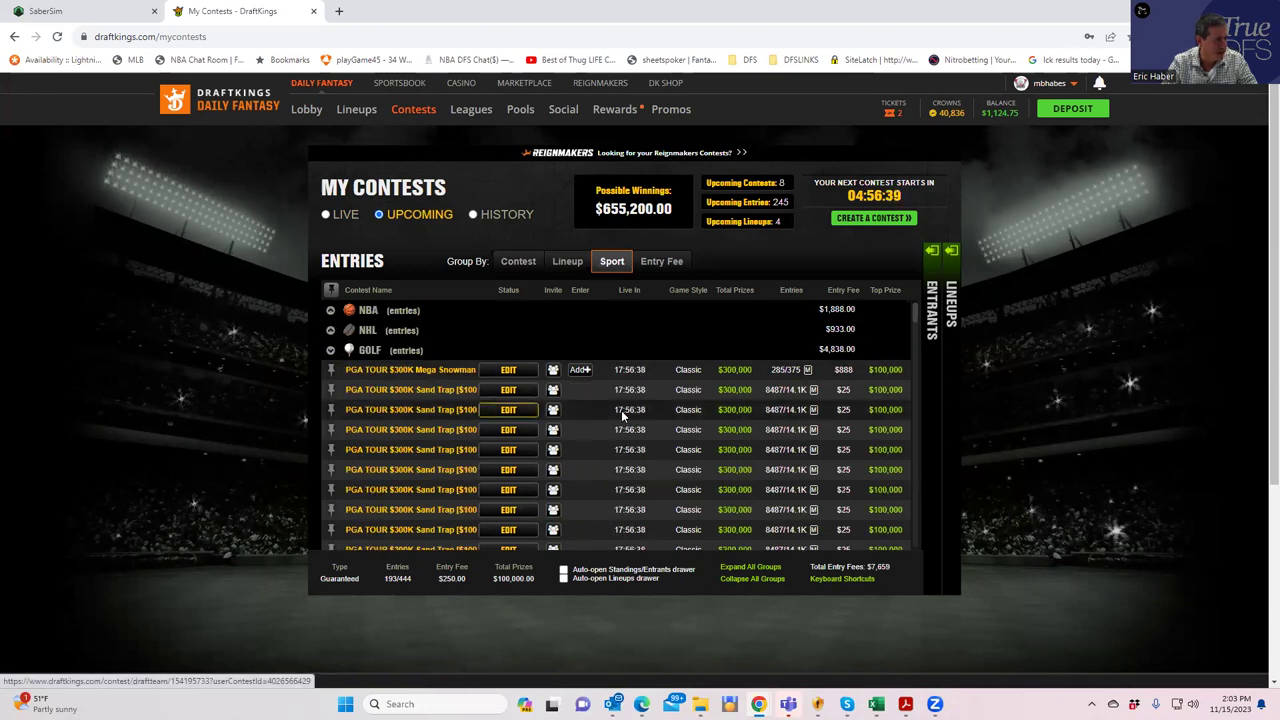
Step: Switch to SaberSim and set the new contest sim's contest size to 14100
click(70, 20)
drag(117, 342, 6, 342)
text(14100)
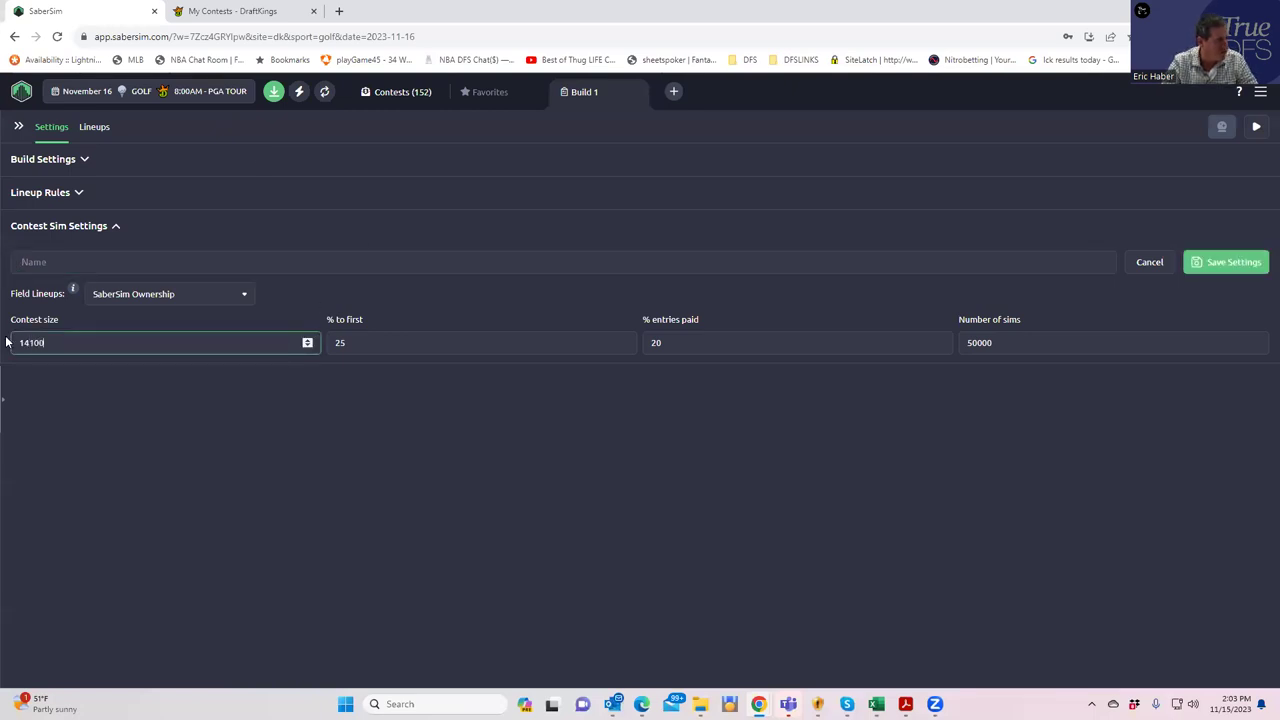
click(335, 475)
Step: Check the Sand Trap prizes on DraftKings and set the contest sim's percentage to first to 33 in SaberSim
click(232, 11)
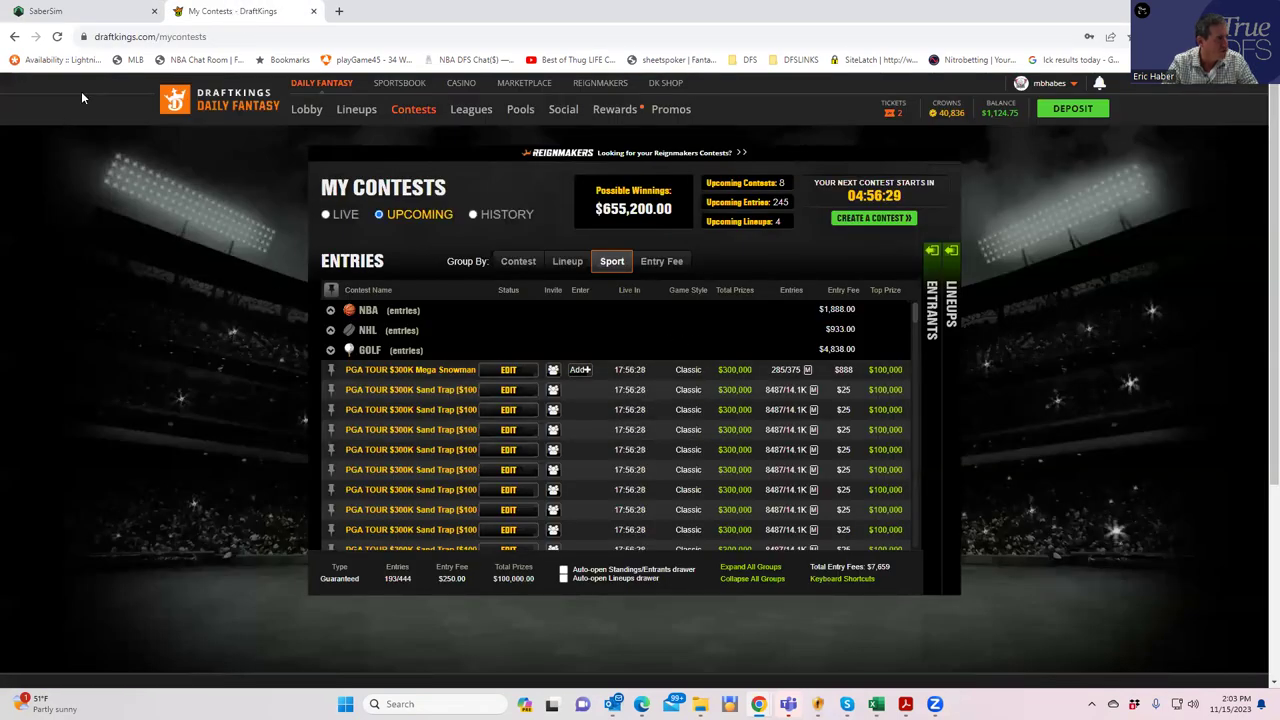
click(96, 17)
click(437, 343)
text(25)
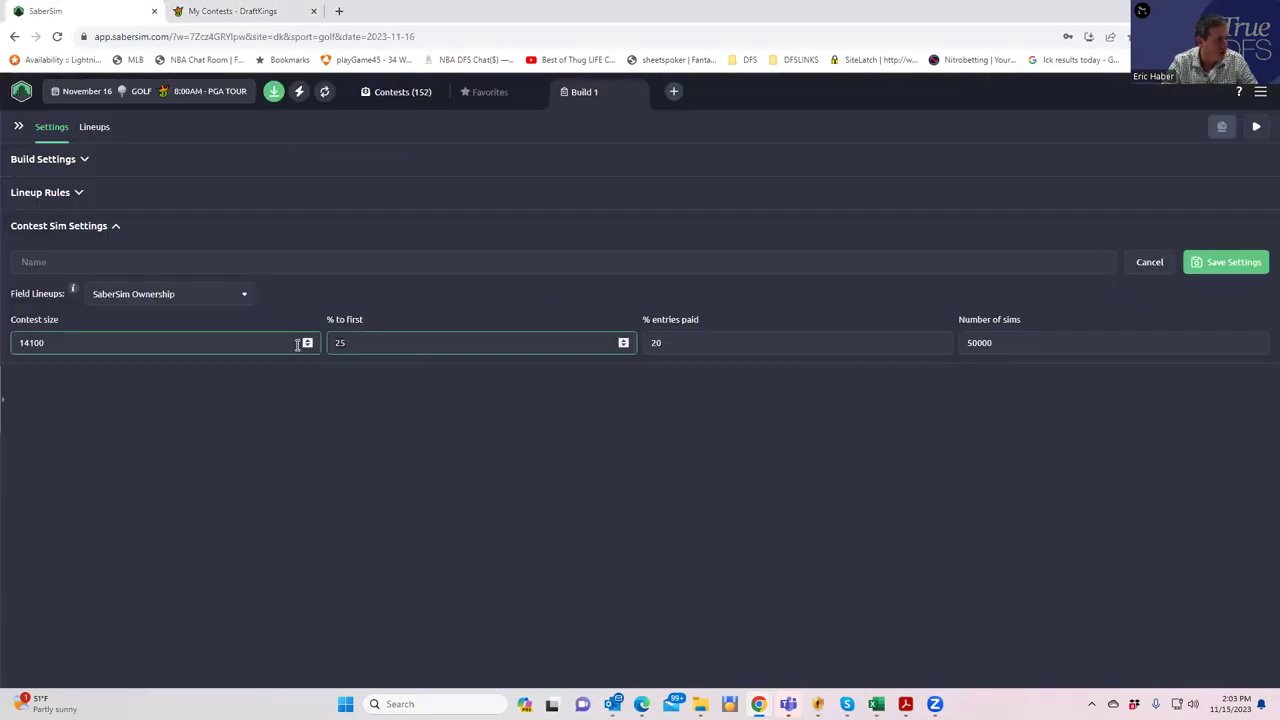
key(BackSpace)
key(BackSpace)
text(333)
click(205, 261)
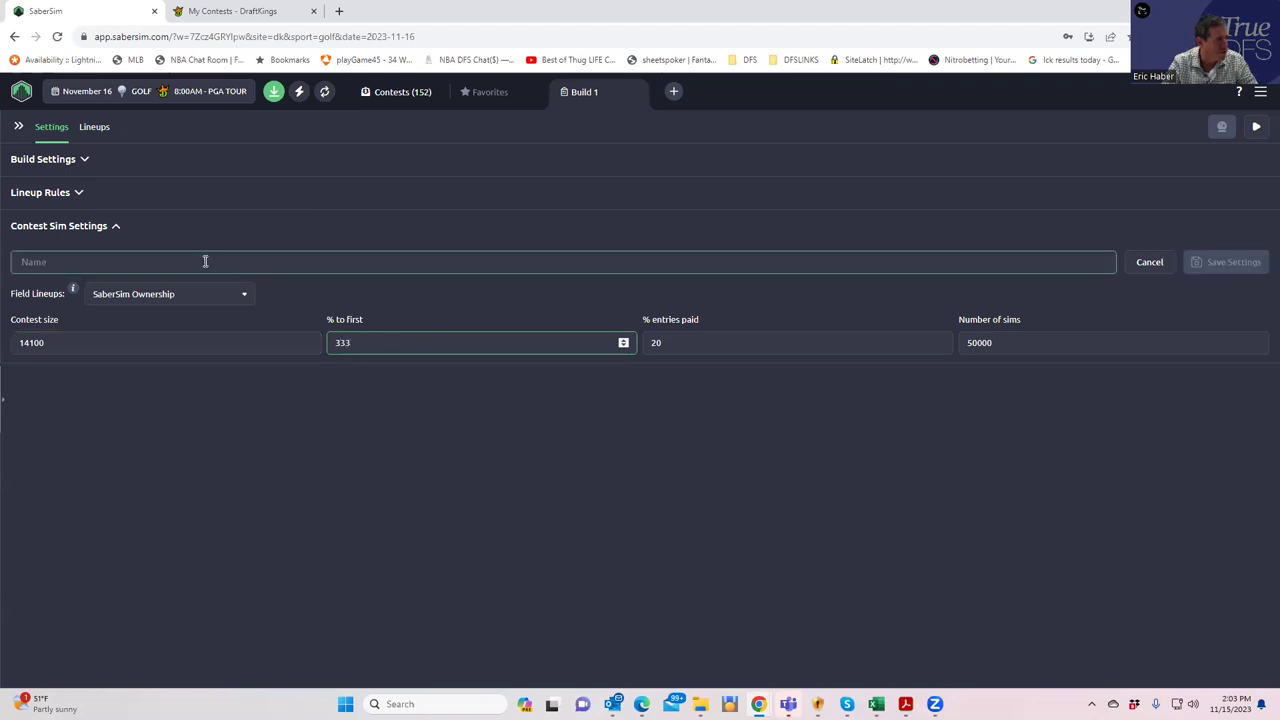
key(BackSpace)
Step: Name the contest sim "sandtrap" and save its settings
click(110, 262)
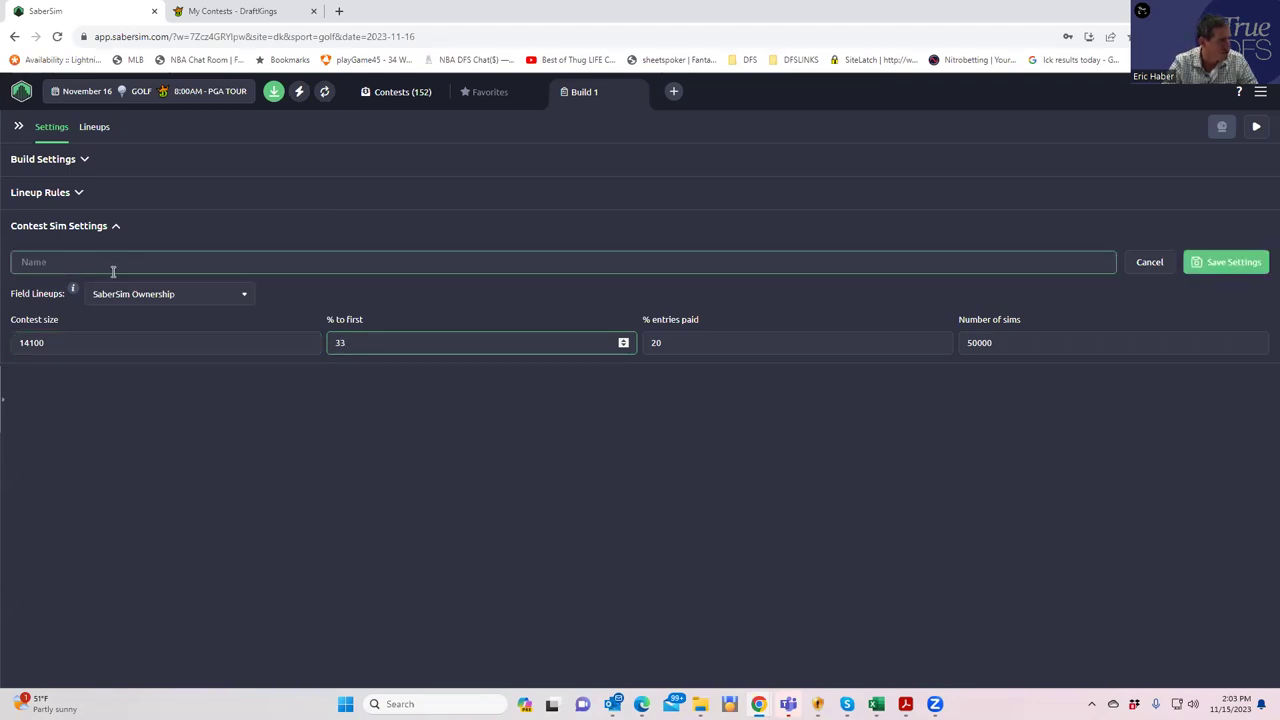
text(sandtrap)
click(1222, 264)
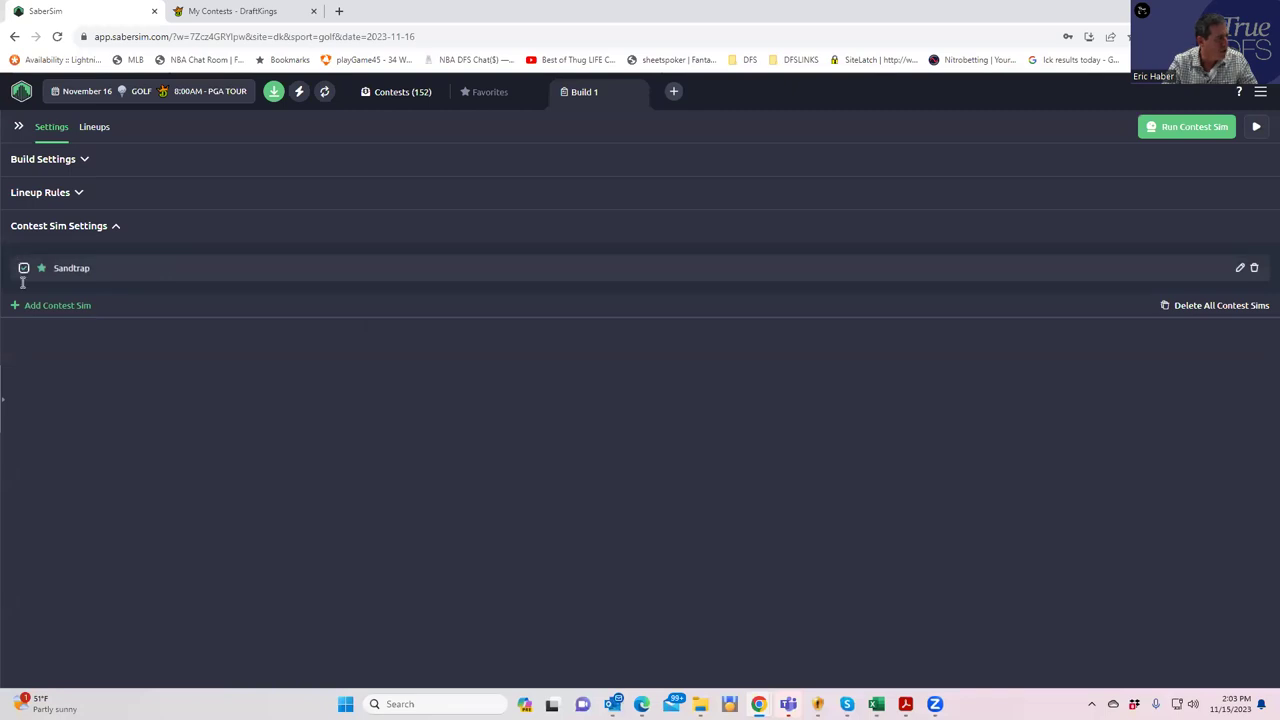
Step: Add another contest sim named "Smowman" and switch to DraftKings to check the Mega Snowman contest's details
click(16, 308)
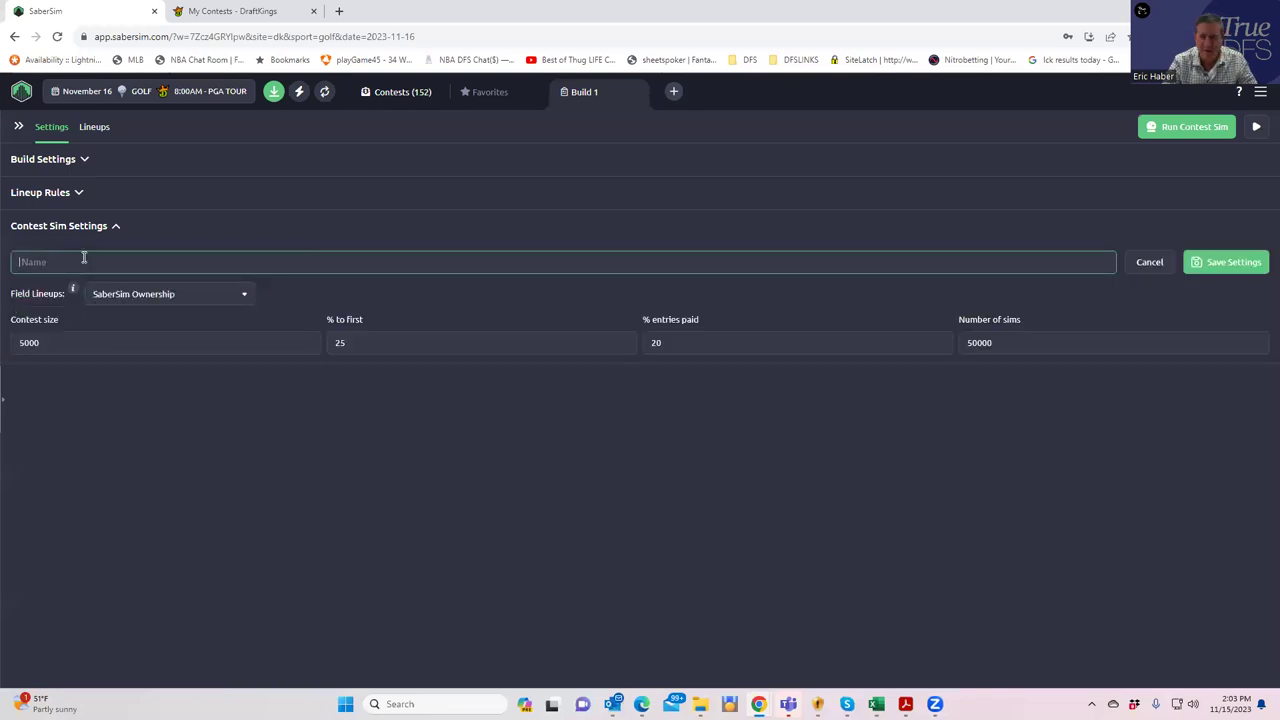
text(Smowman)
click(238, 12)
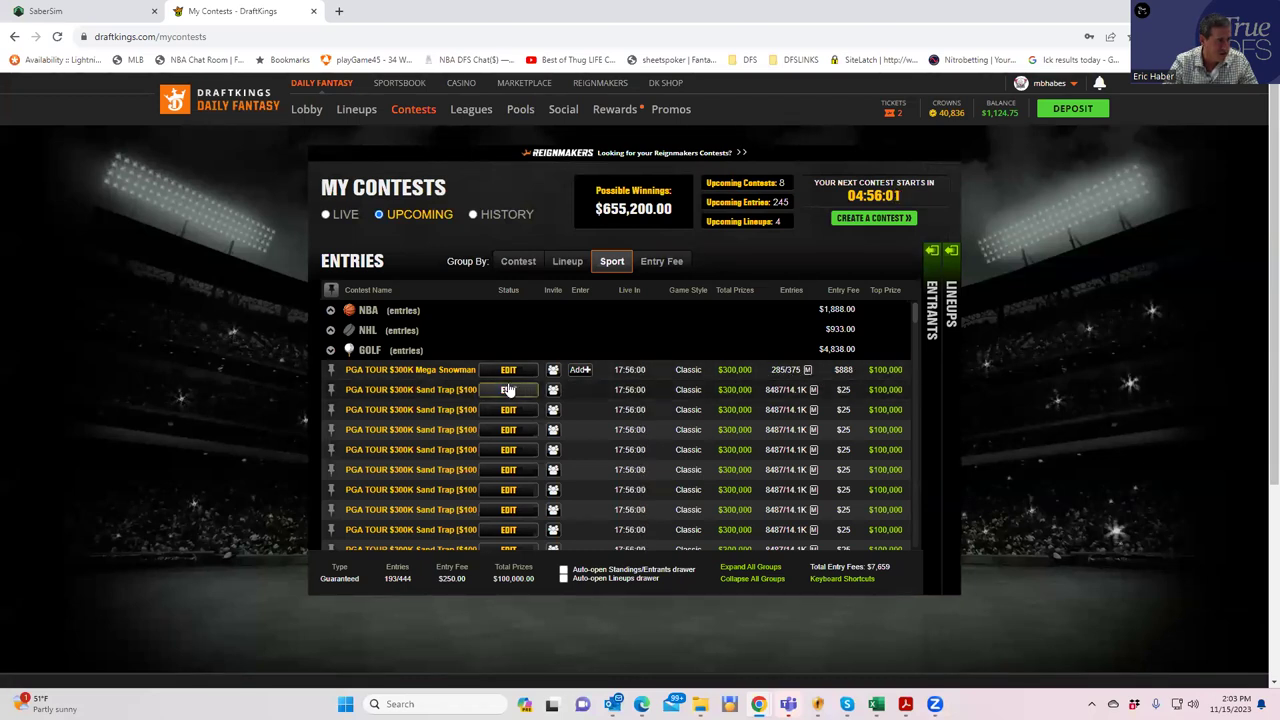
Step: Return to SaberSim, set the Smowman contest sim's size to 375 and save its settings
click(86, 10)
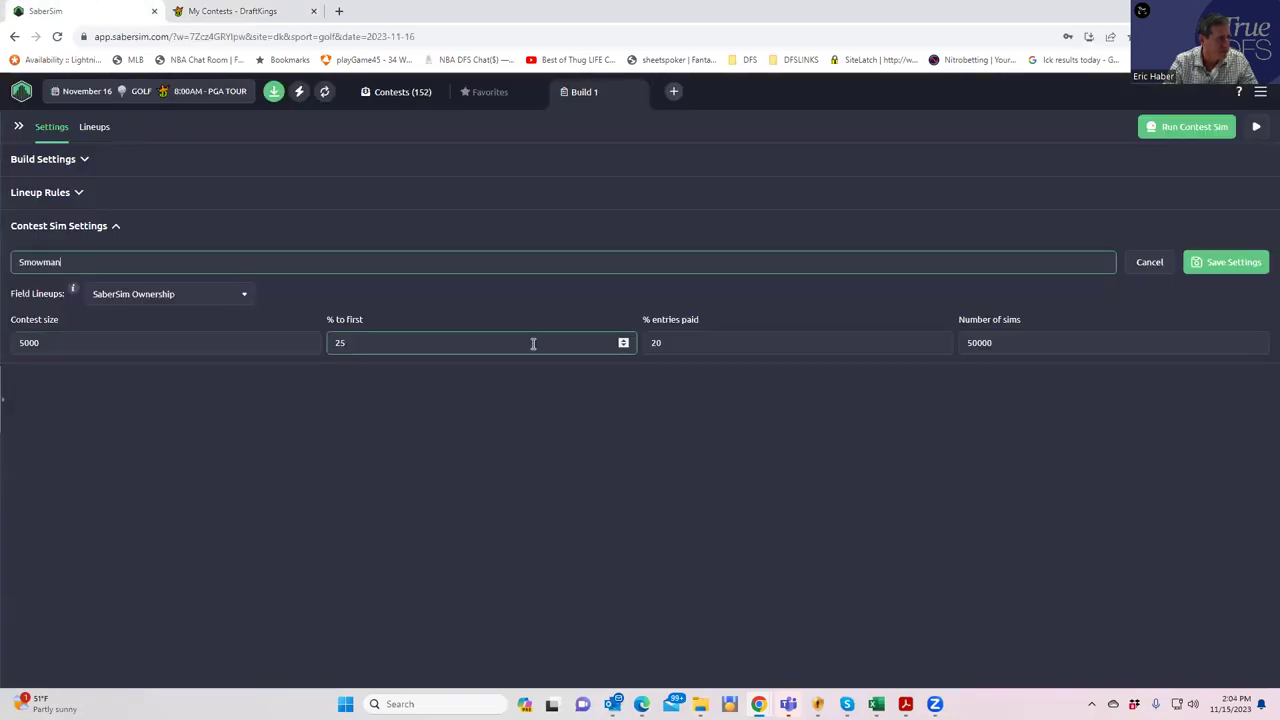
click(14, 340)
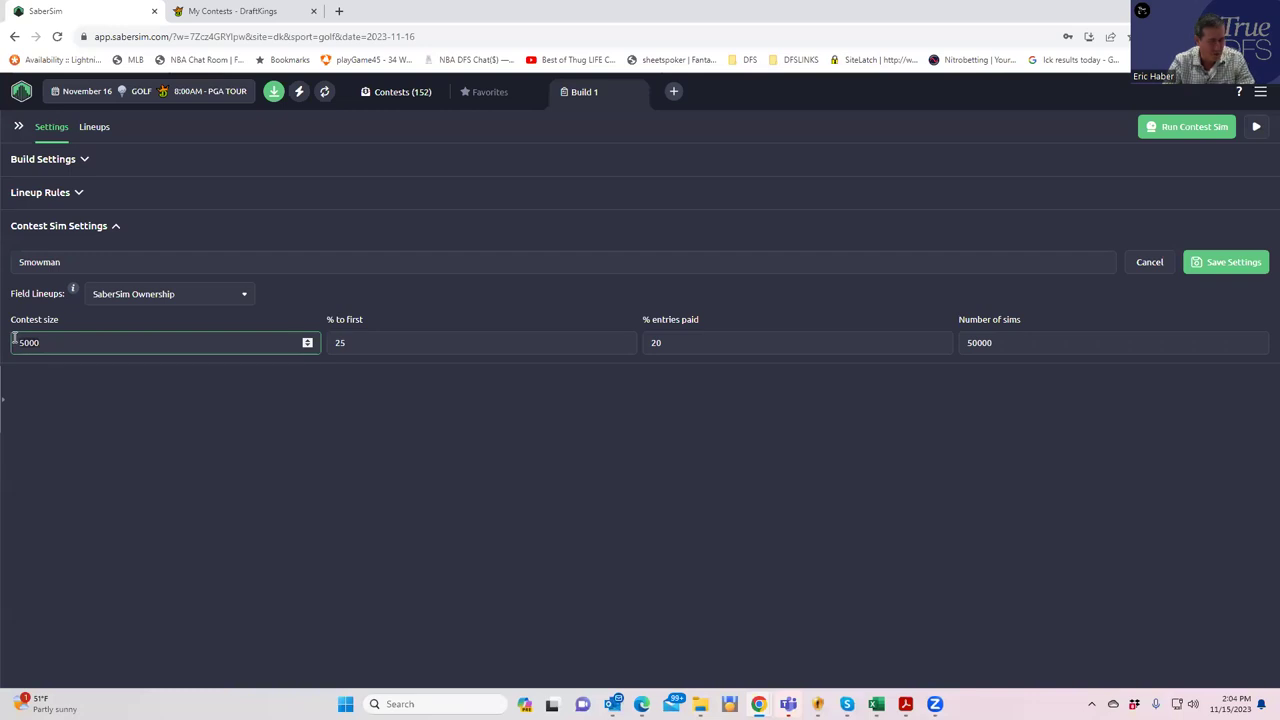
key(ctrl+a)
text(375)
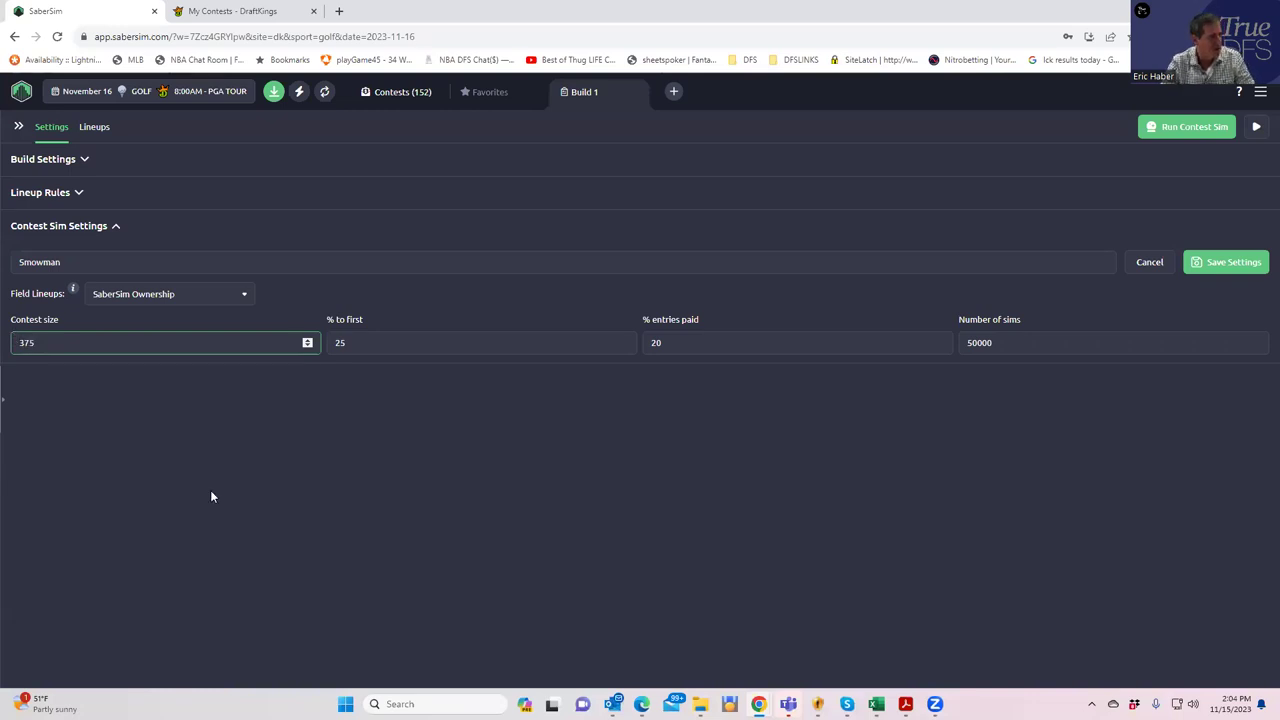
click(1212, 263)
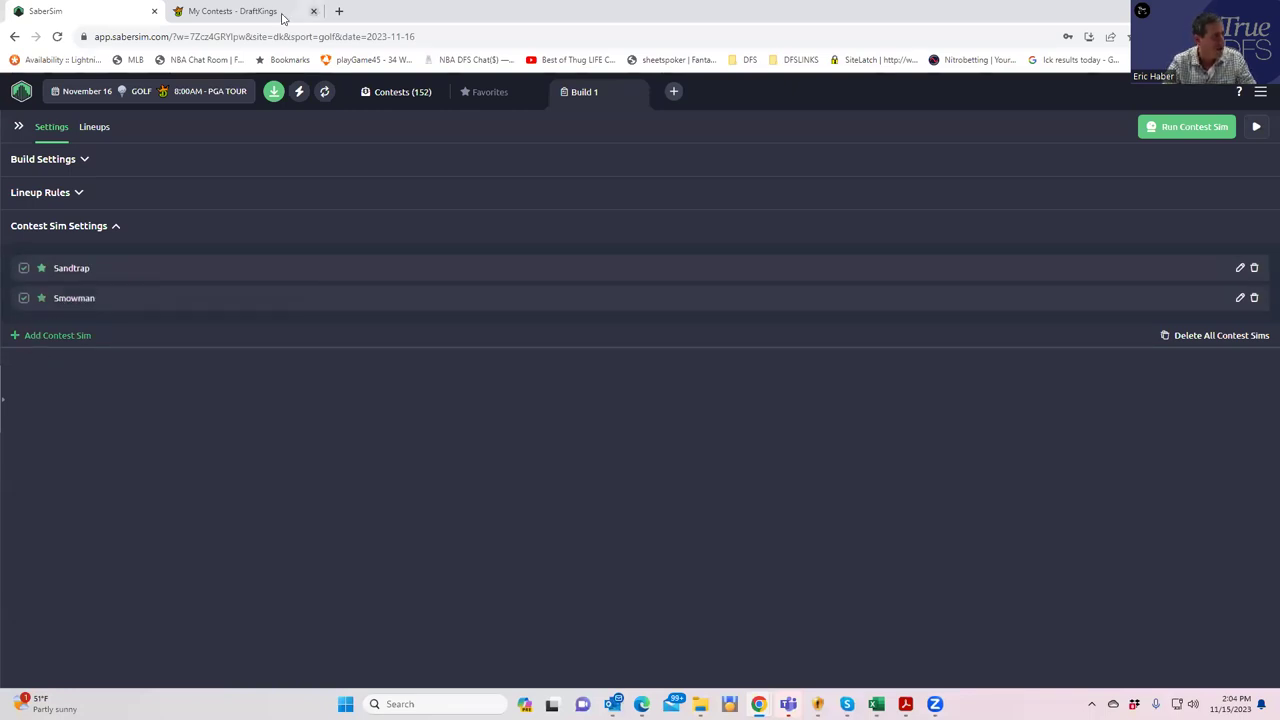
Step: Switch to DraftKings and find the size and top prize of the $50K Driver contest in the golf entries
click(240, 11)
scroll(550, 425, down, 10)
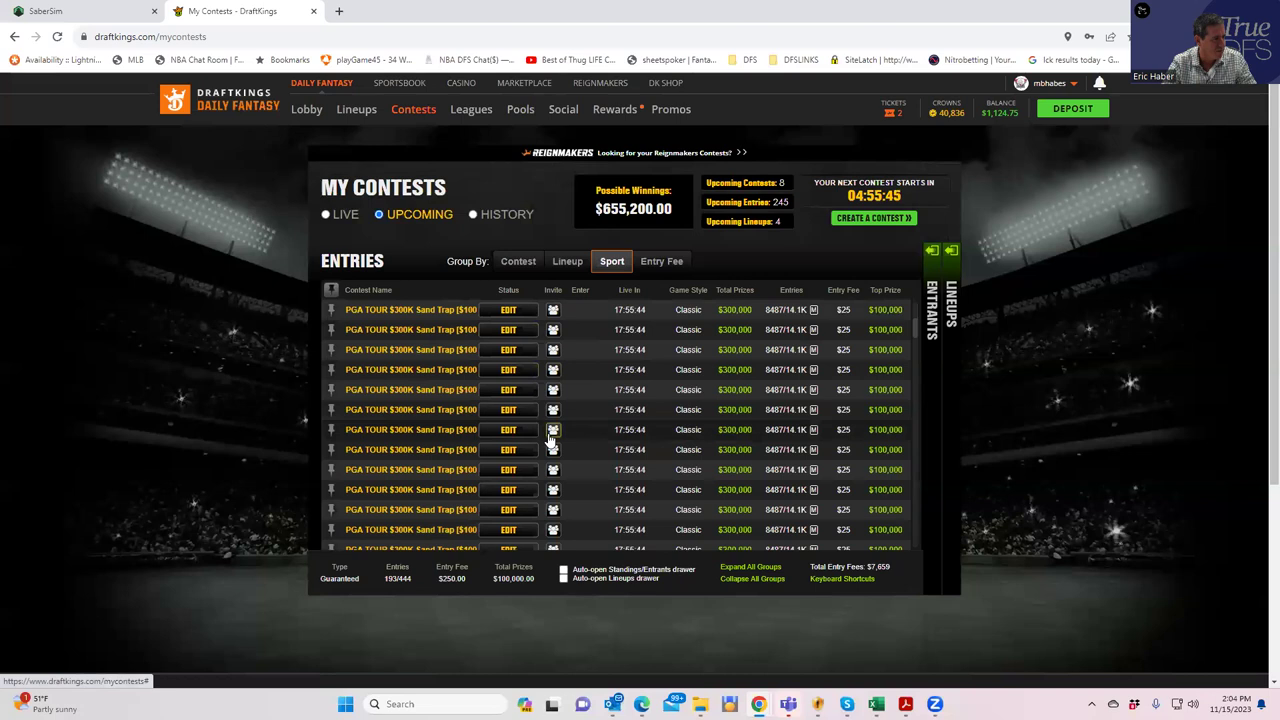
scroll(551, 440, down, 10)
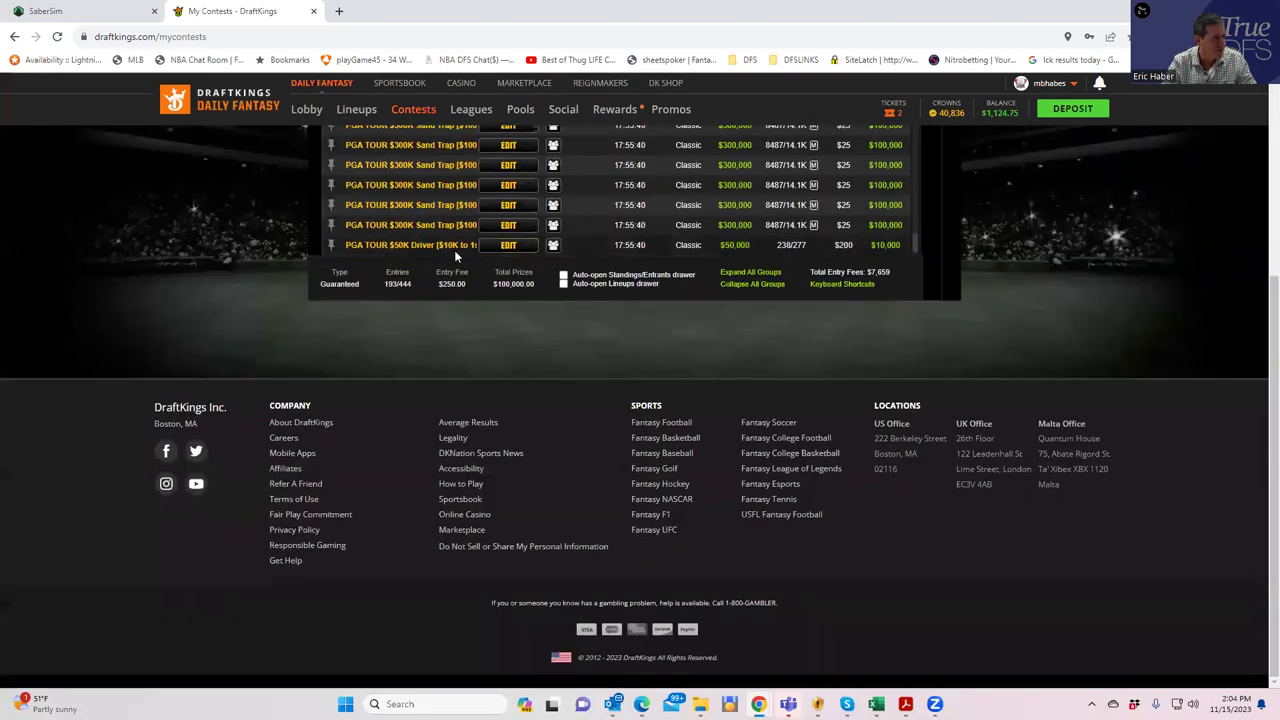
Step: Switch to SaberSim, add a contest sim named "Driver" with its own contest size and save it
click(110, 12)
click(15, 337)
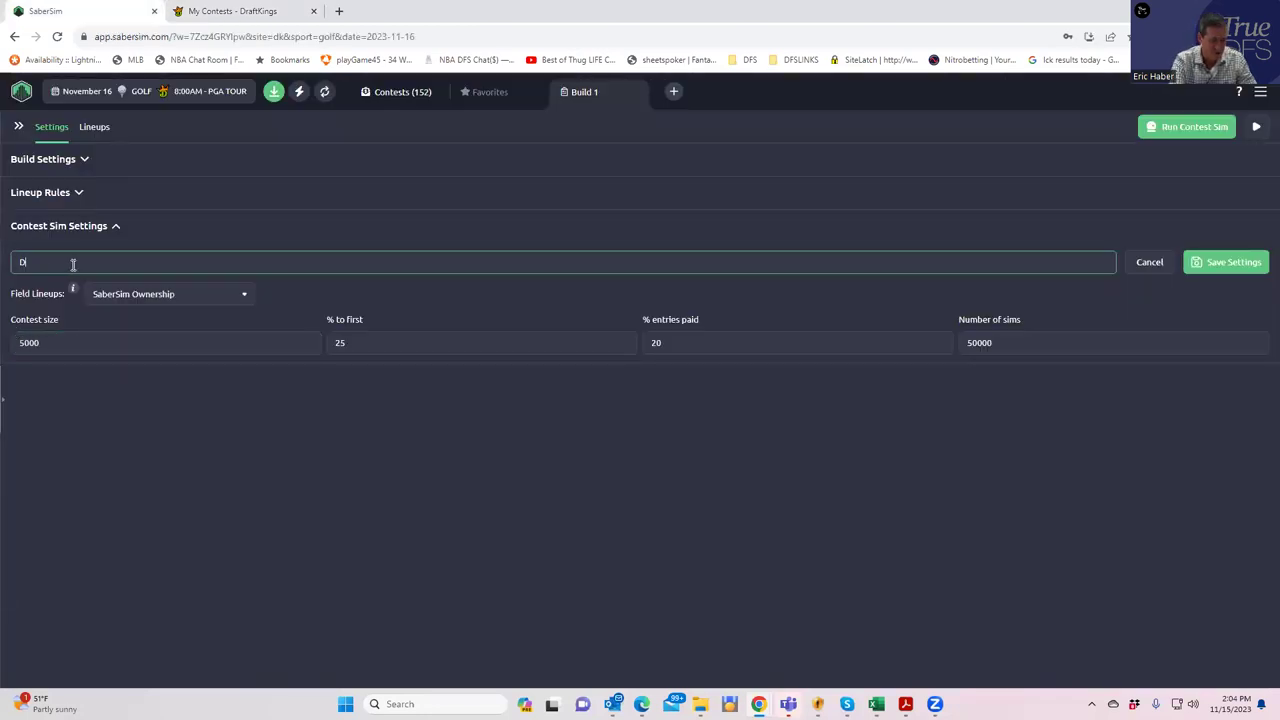
click(16, 344)
key(ctrl+a)
text(2)
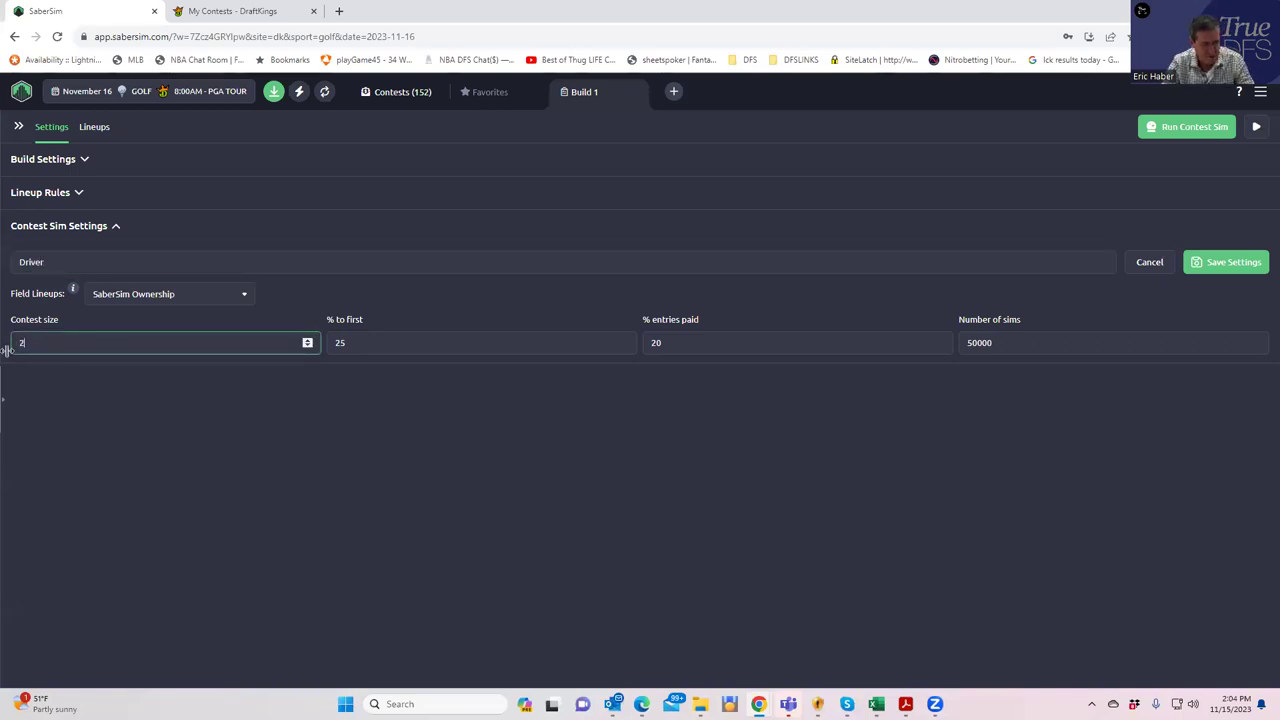
click(1222, 263)
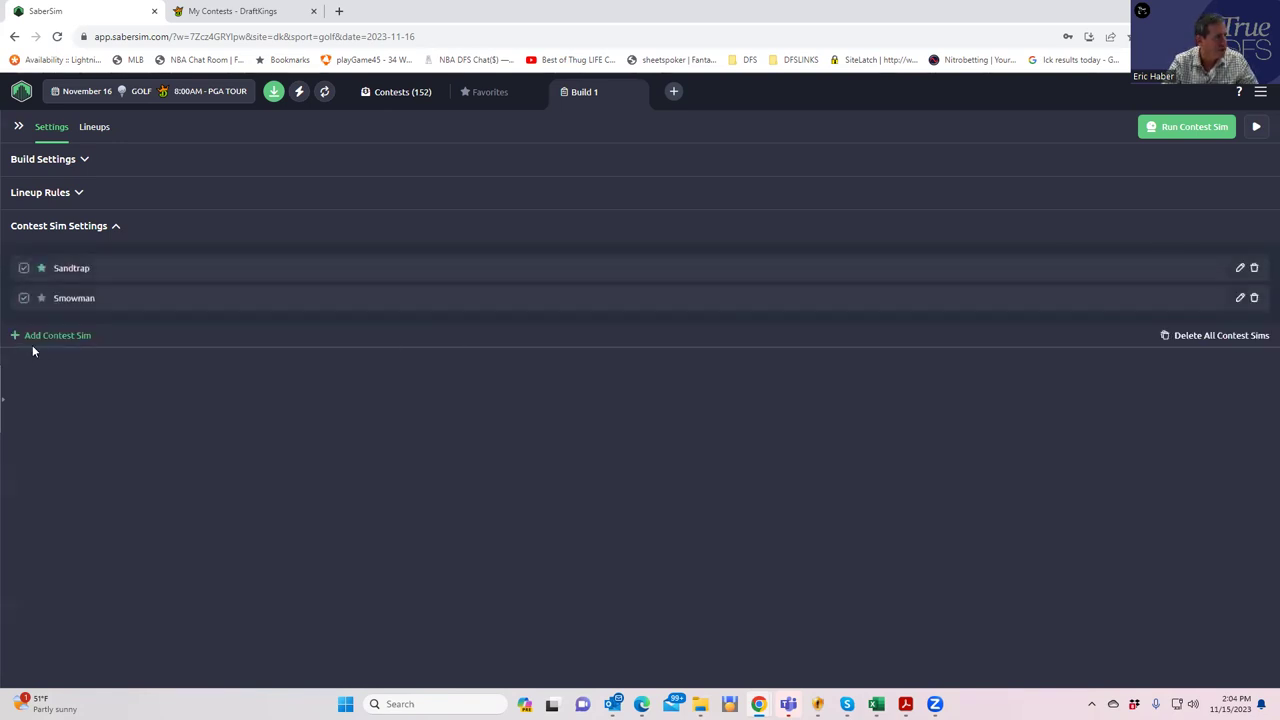
click(40, 337)
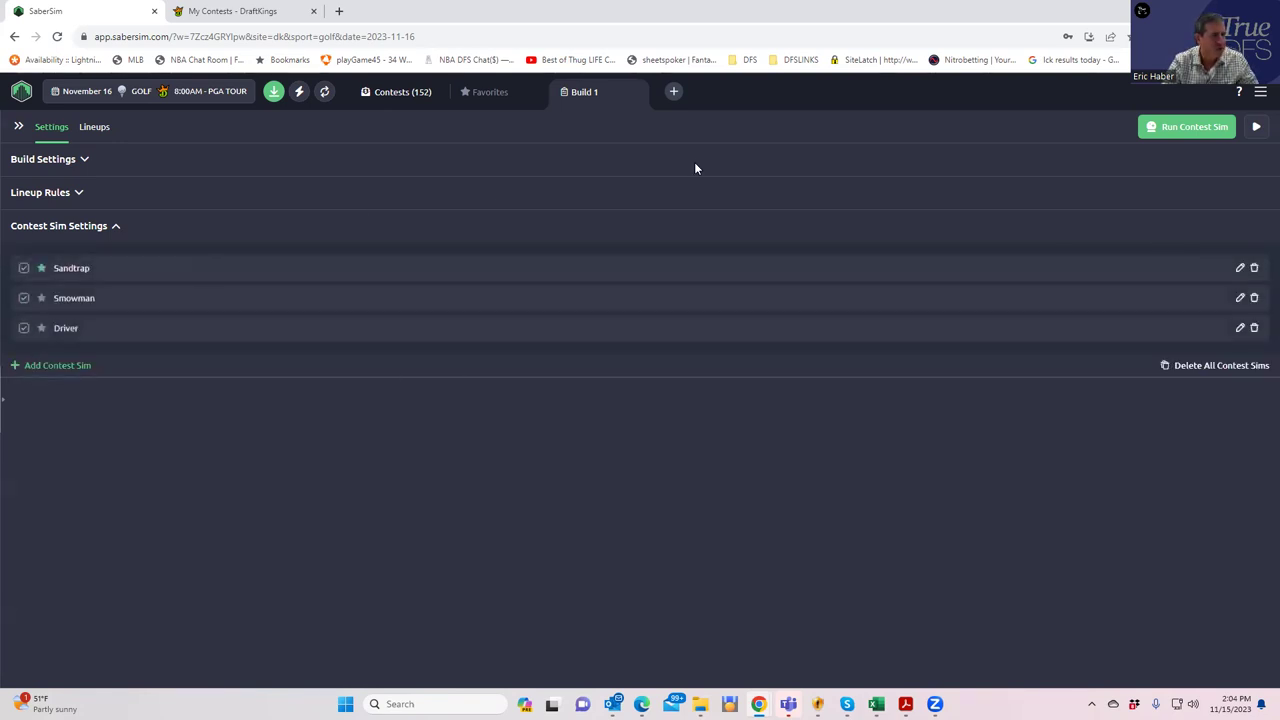
Step: Run the contest sims and sort the lineups by sandtrap ROI, with the player list shown alongside
click(1178, 132)
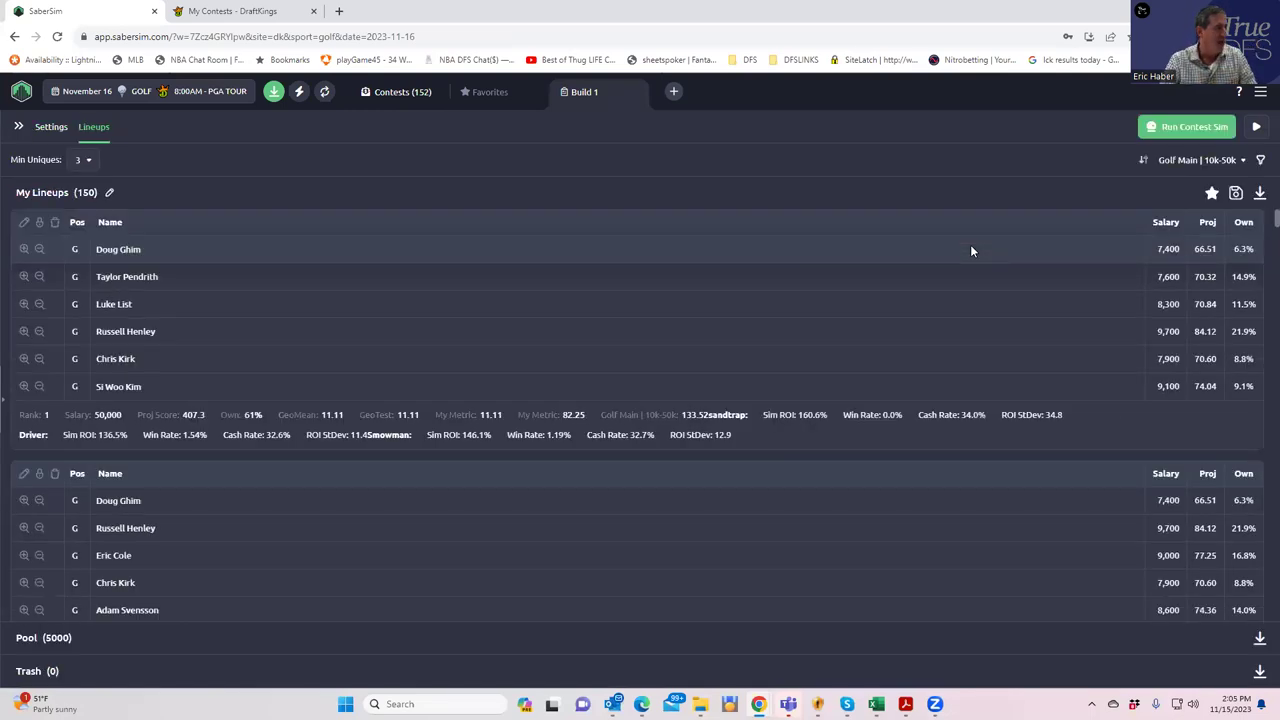
click(19, 128)
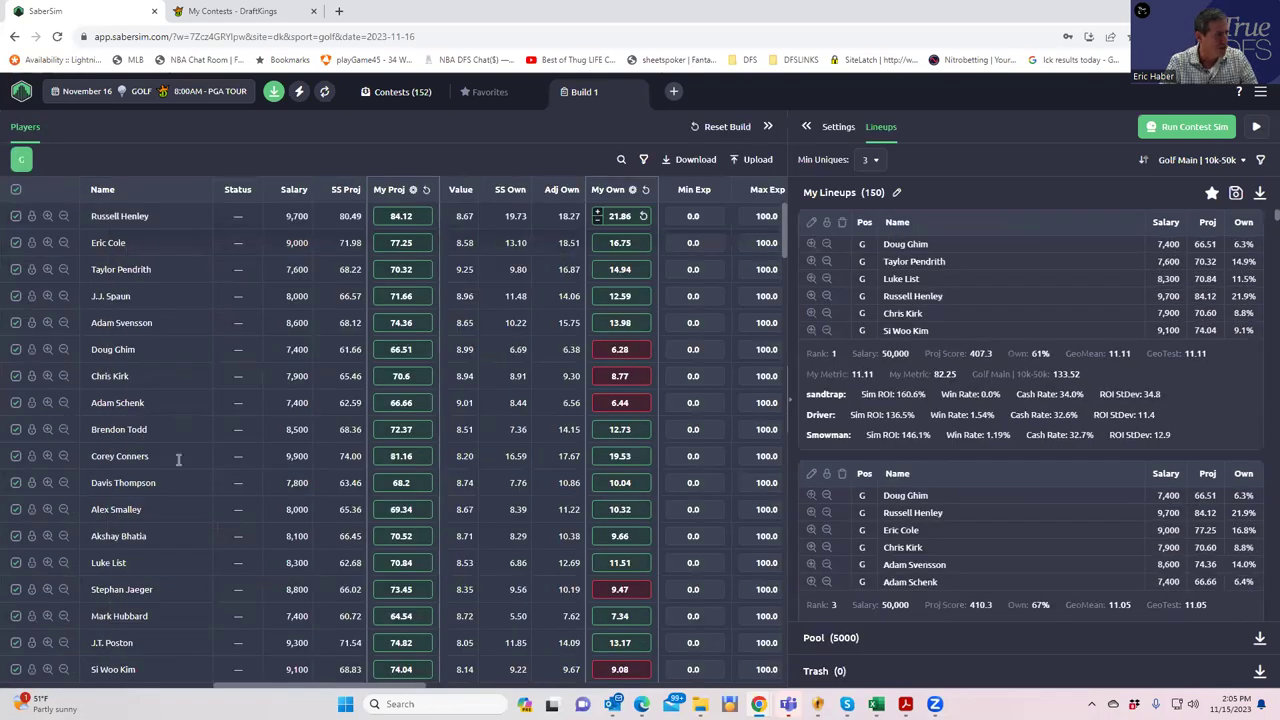
click(1200, 161)
click(1163, 236)
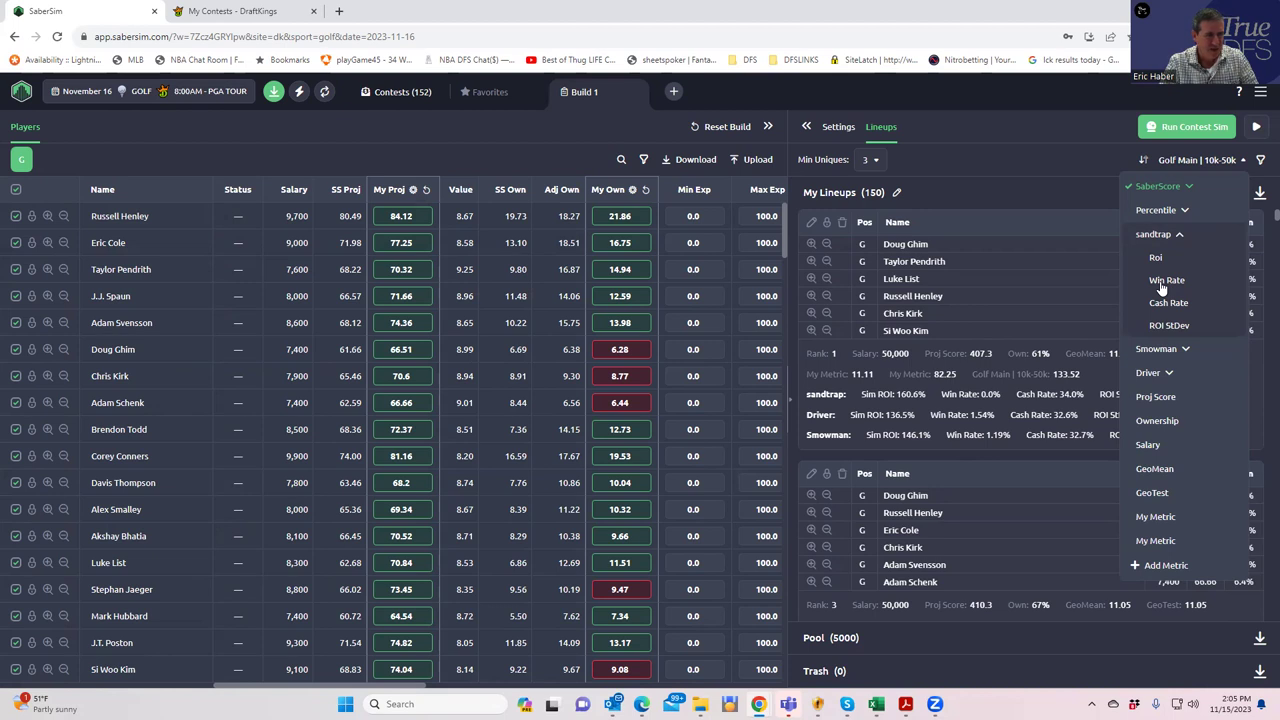
click(1157, 268)
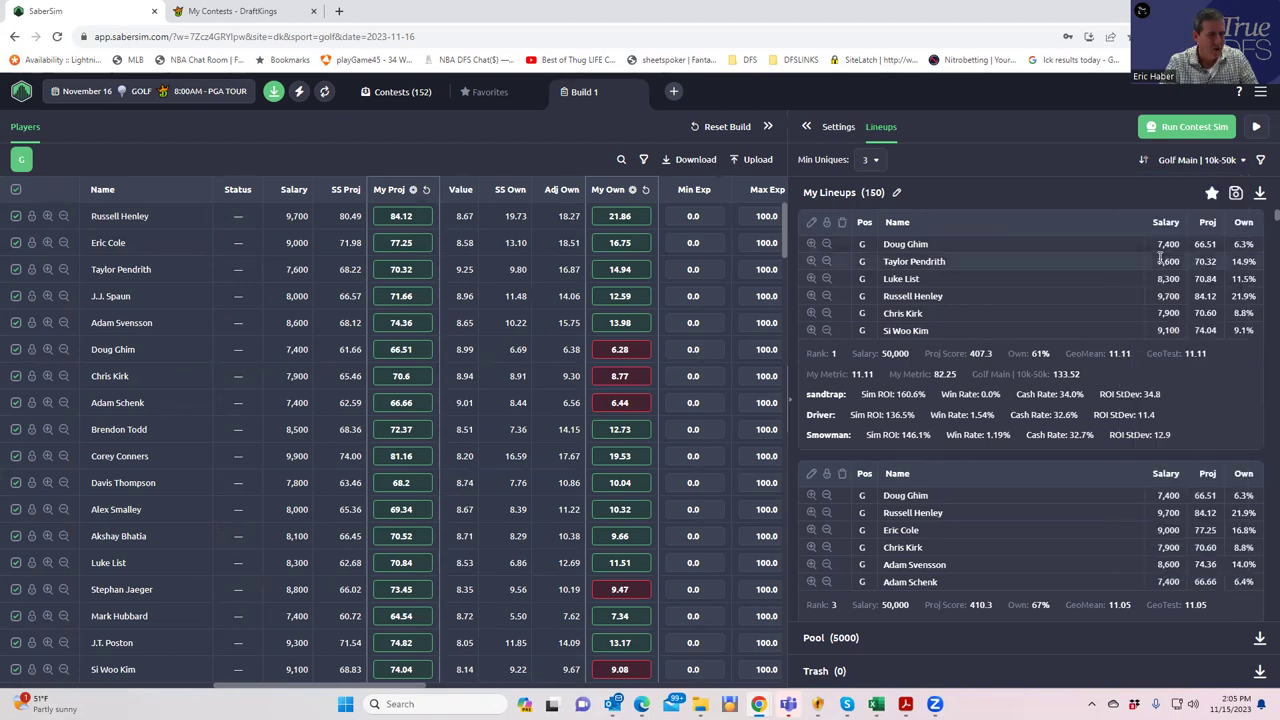
click(1200, 161)
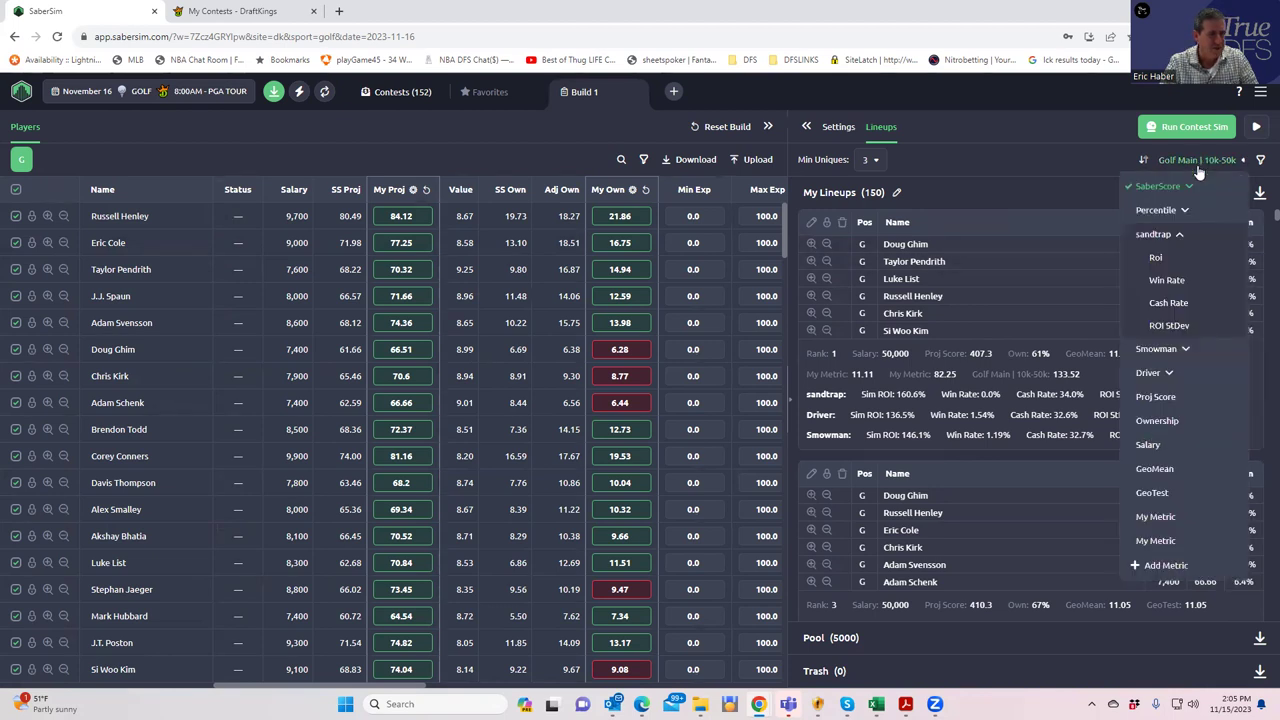
click(1155, 259)
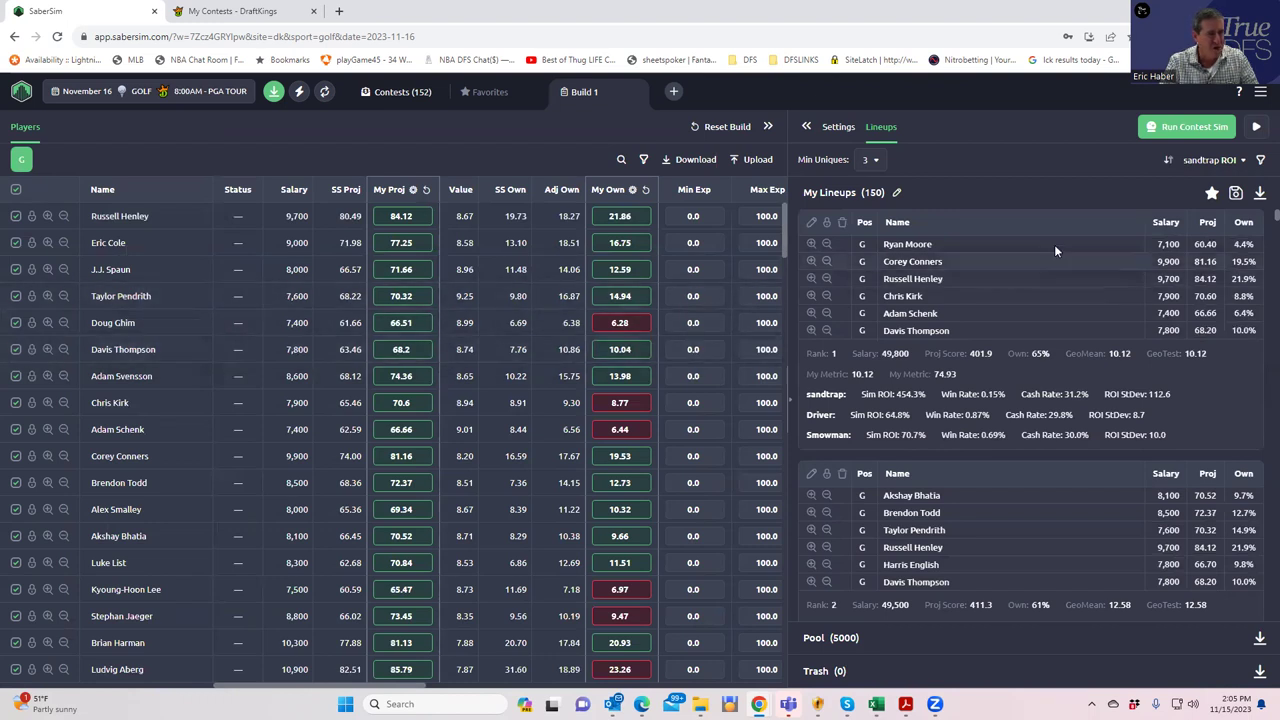
Step: Save the 150 lineups to the $300K Sand Trap contest only, excluding the $50K Driver and $300K Mega Snowman contests
click(1237, 194)
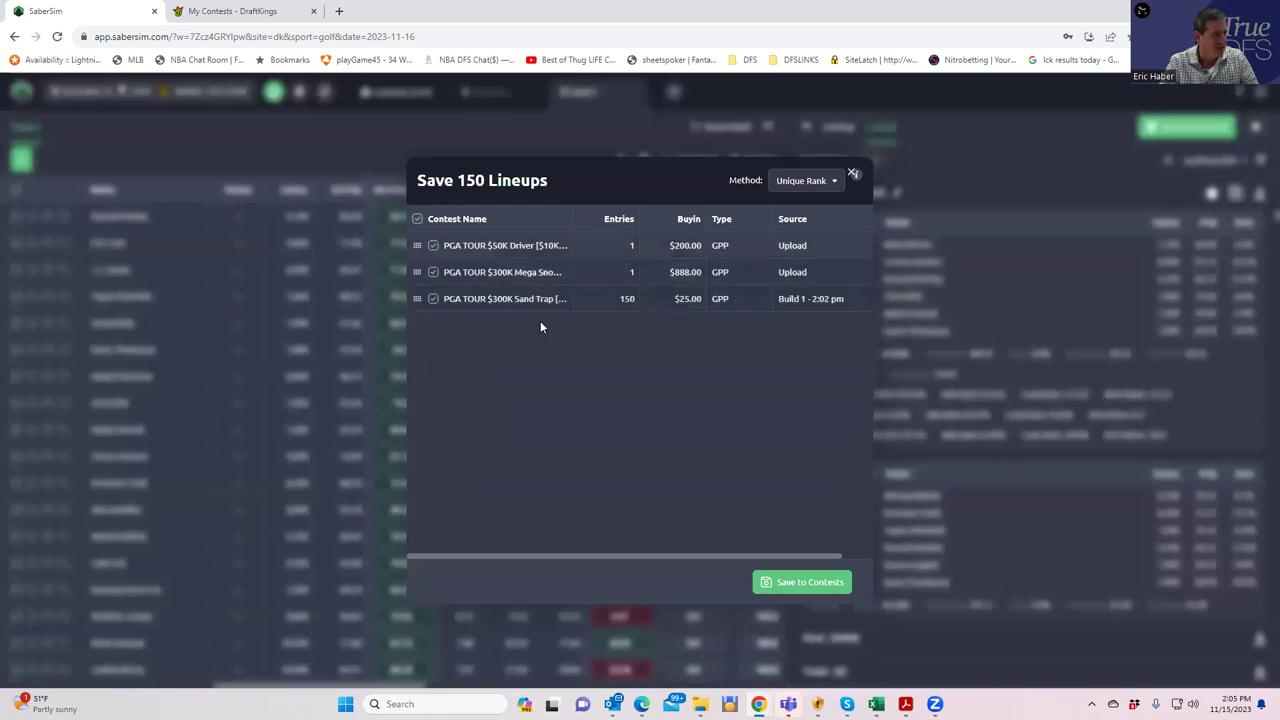
click(433, 245)
click(434, 273)
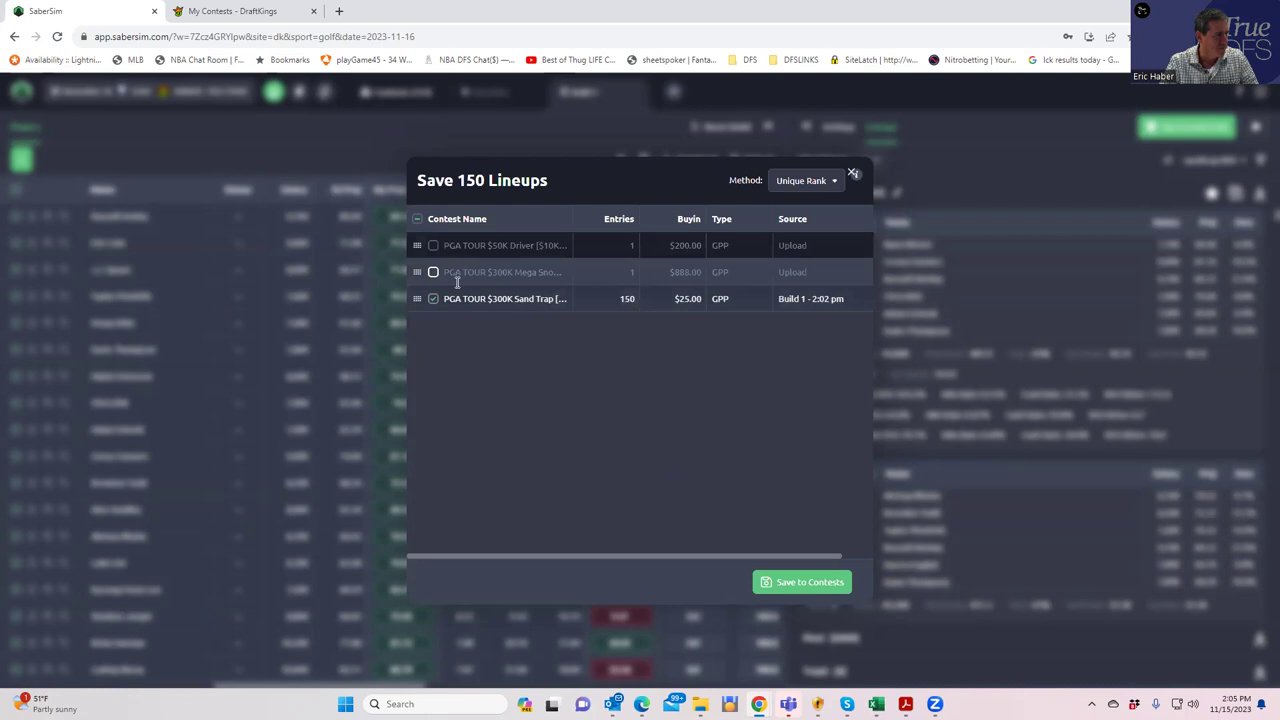
click(802, 582)
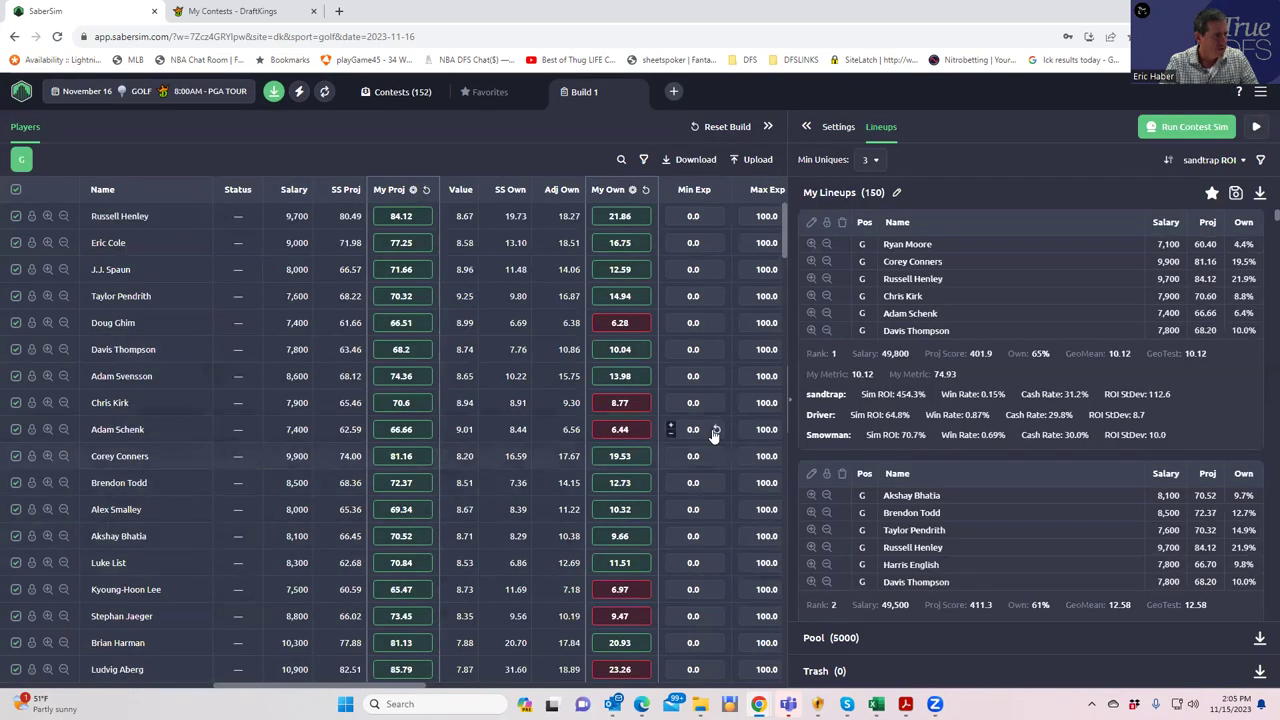
Step: Sort the lineups by the Smowman sim's win rate
click(1214, 166)
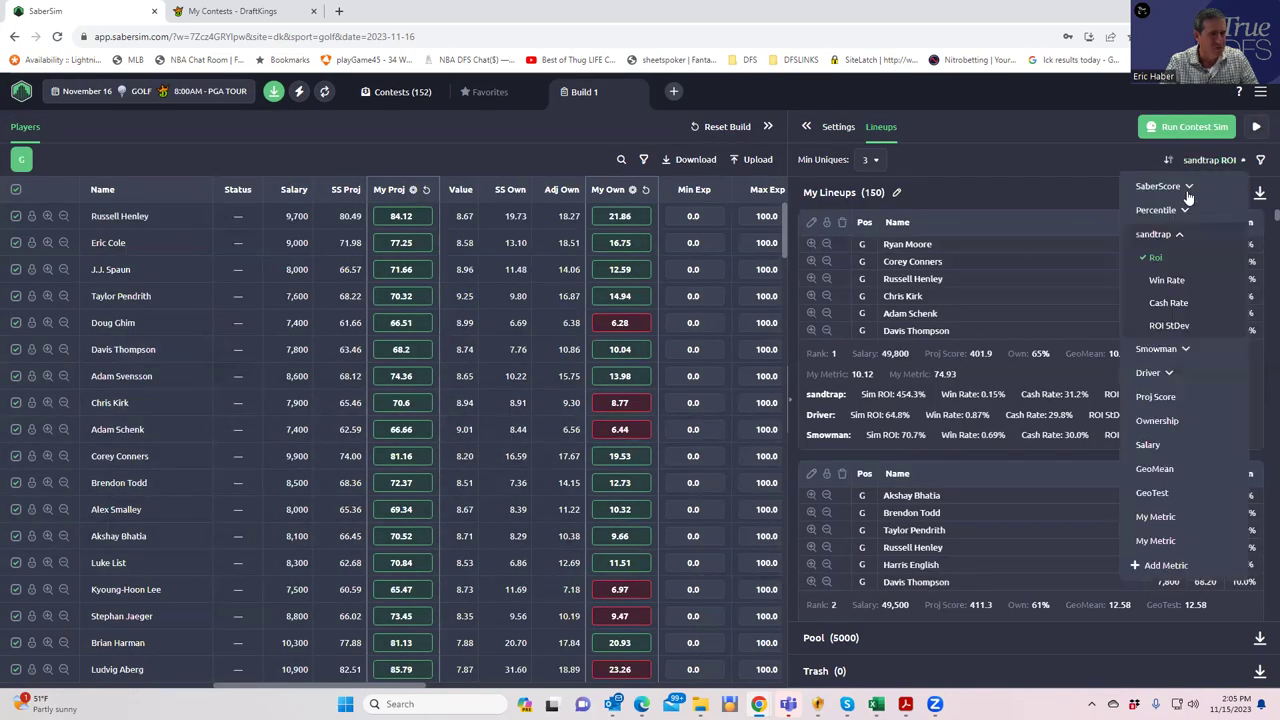
click(1158, 349)
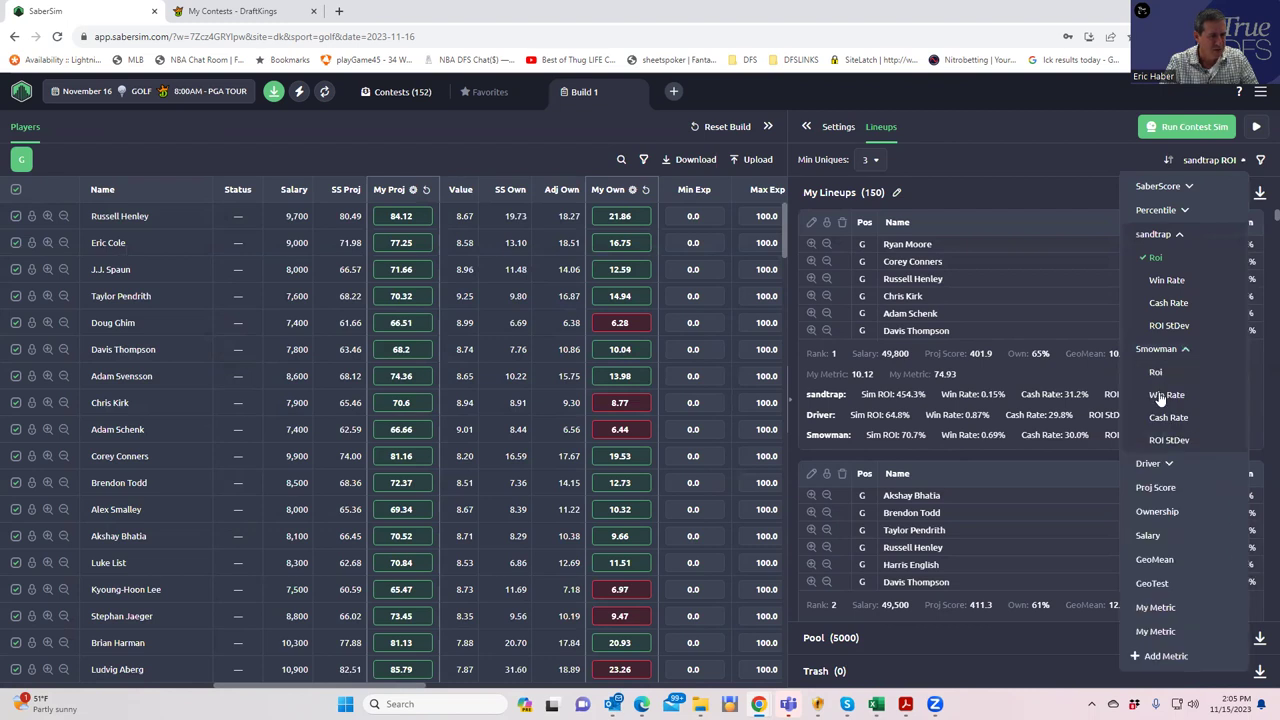
click(1162, 395)
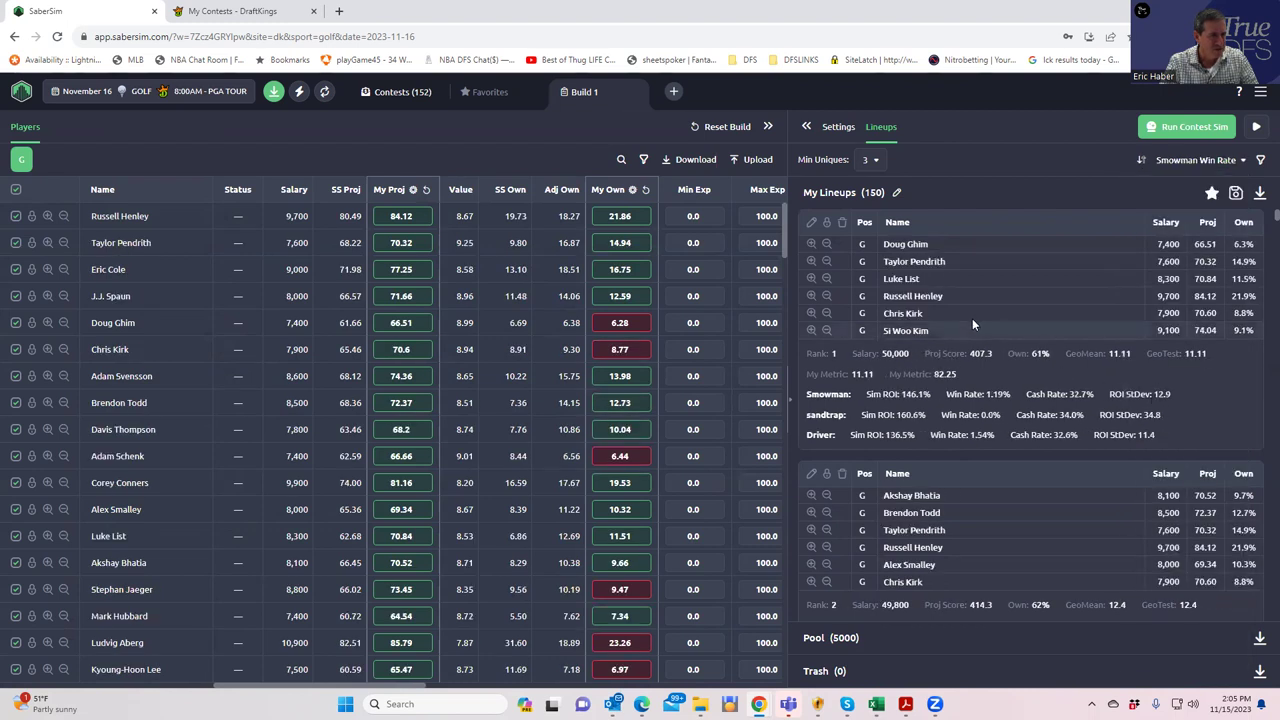
Step: Save the re-sorted lineups to the $50K Driver and $300K Mega Snowman contests only, excluding the Sand Trap
click(1236, 192)
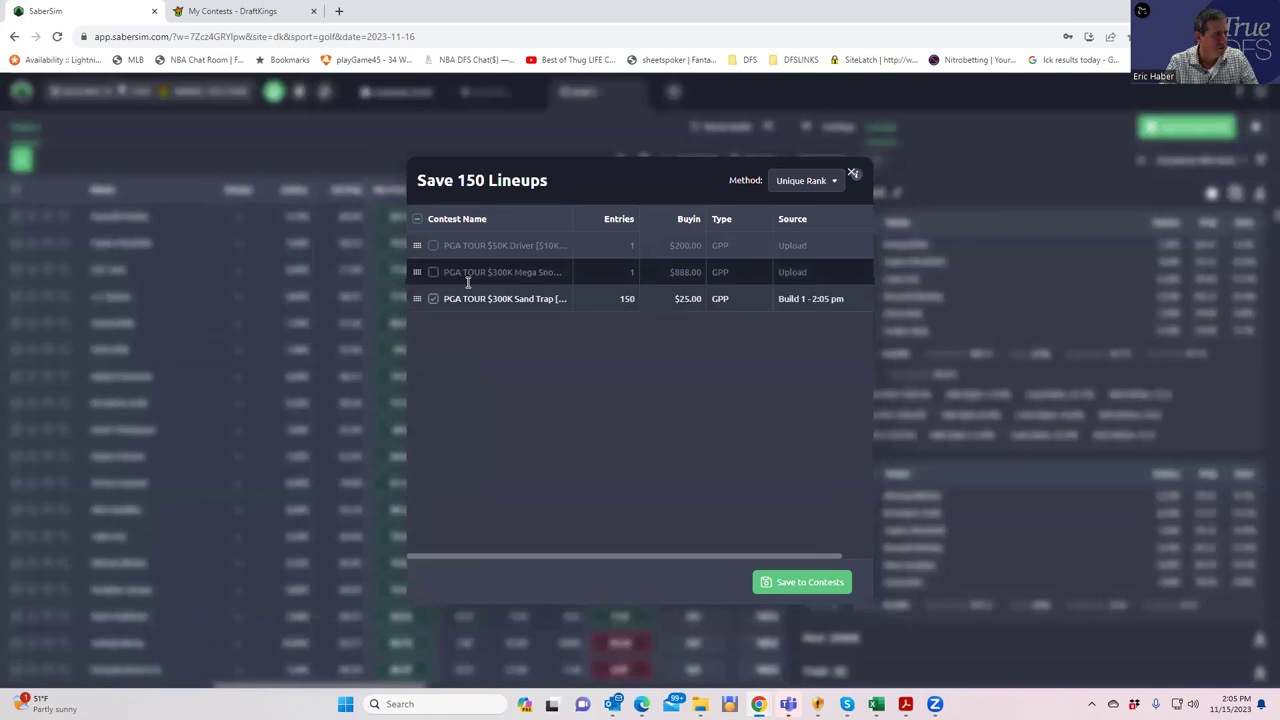
click(432, 298)
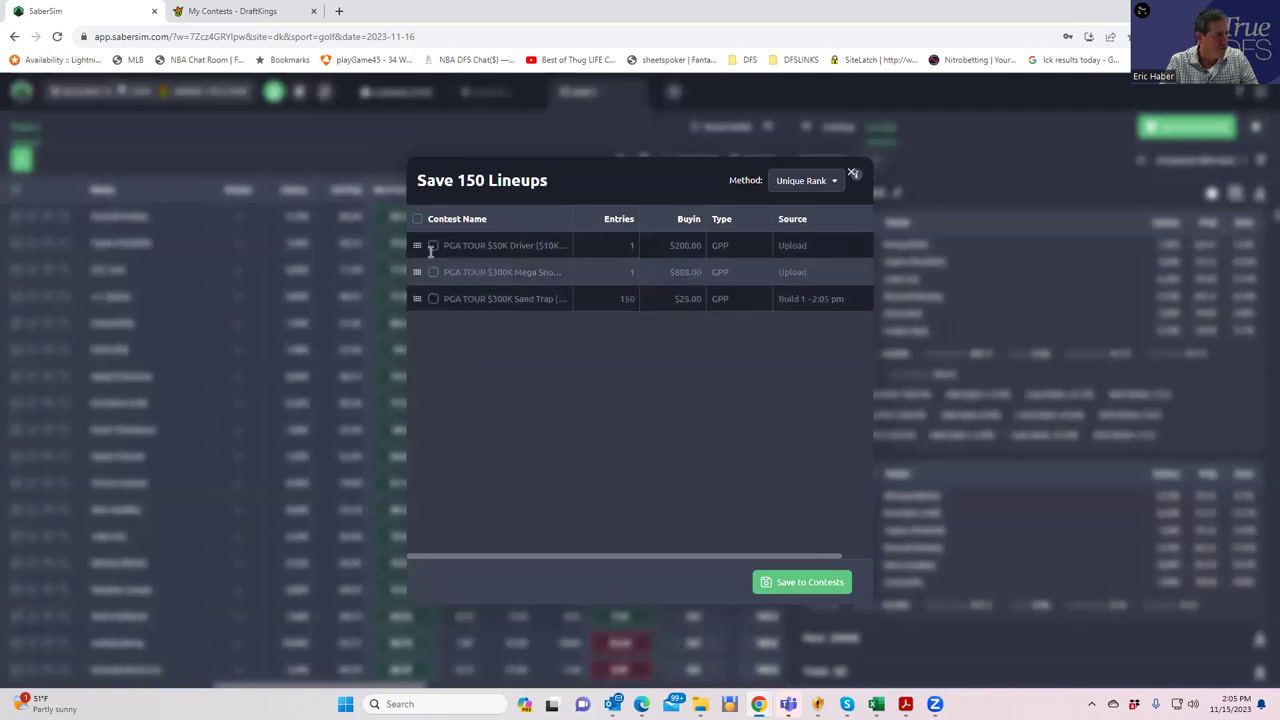
click(433, 246)
click(433, 272)
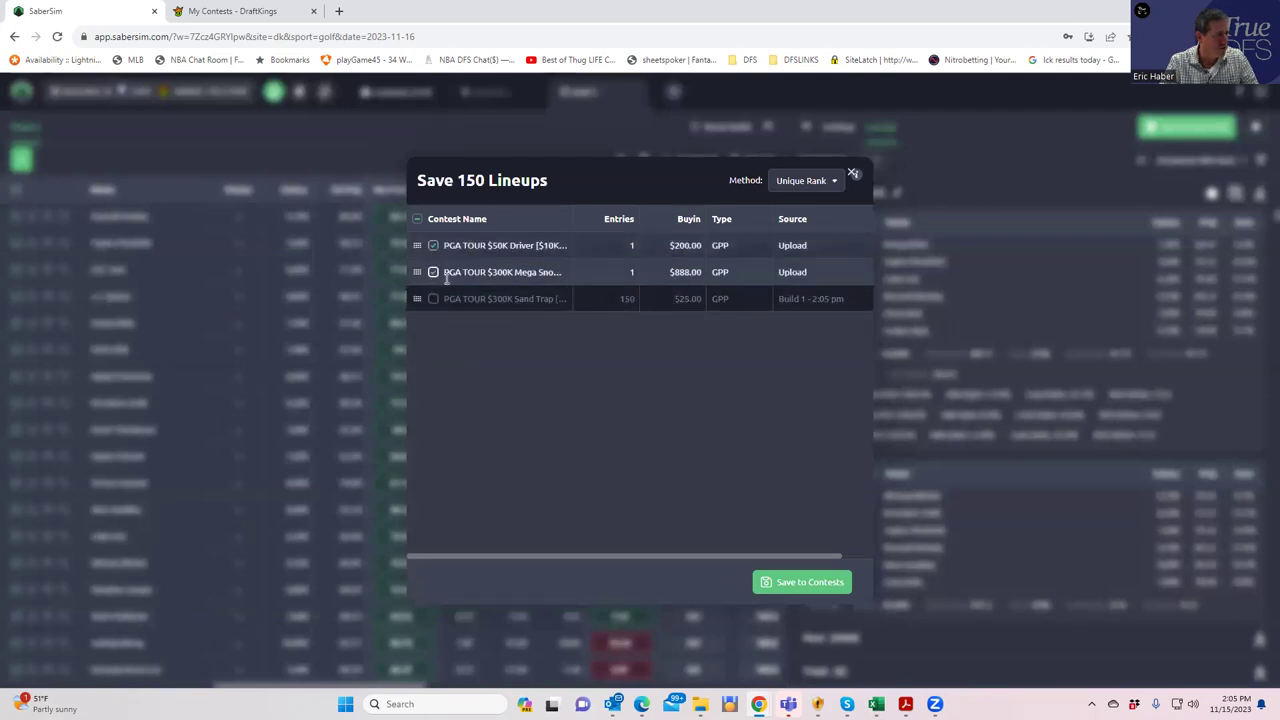
click(800, 582)
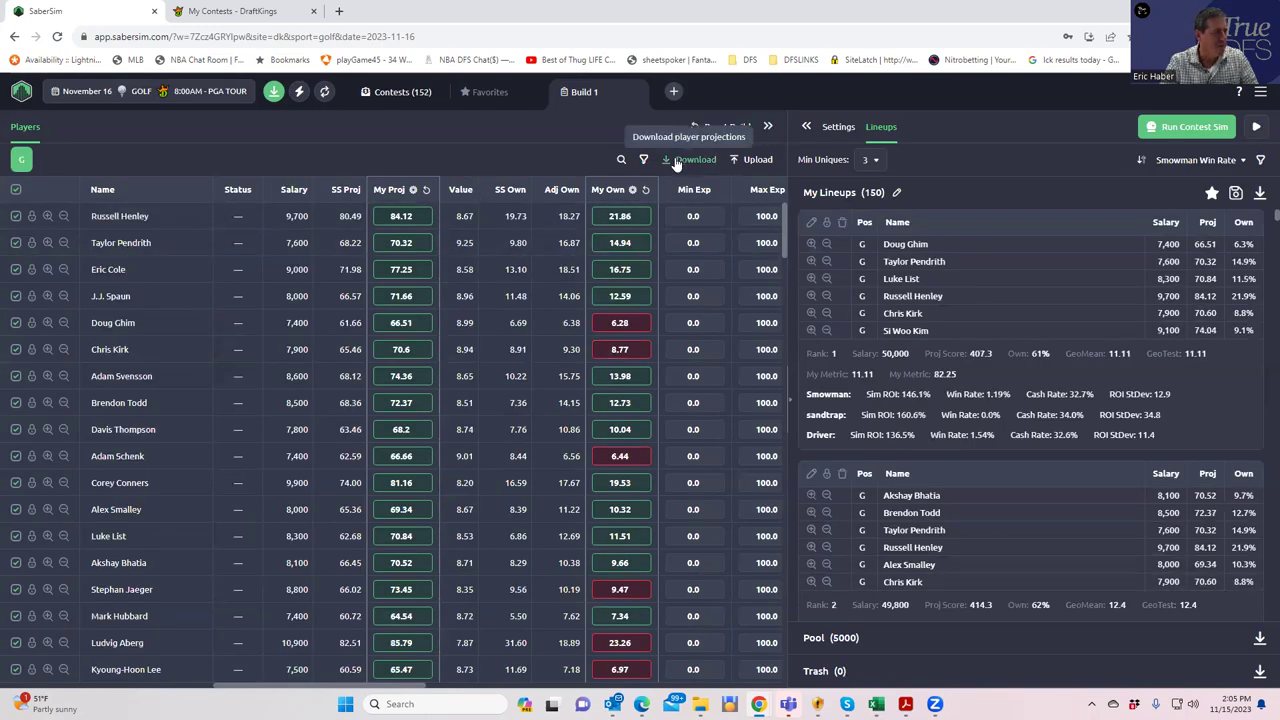
Step: Download the entry file with all 152 entries instead of only the 2 most recently saved
click(273, 91)
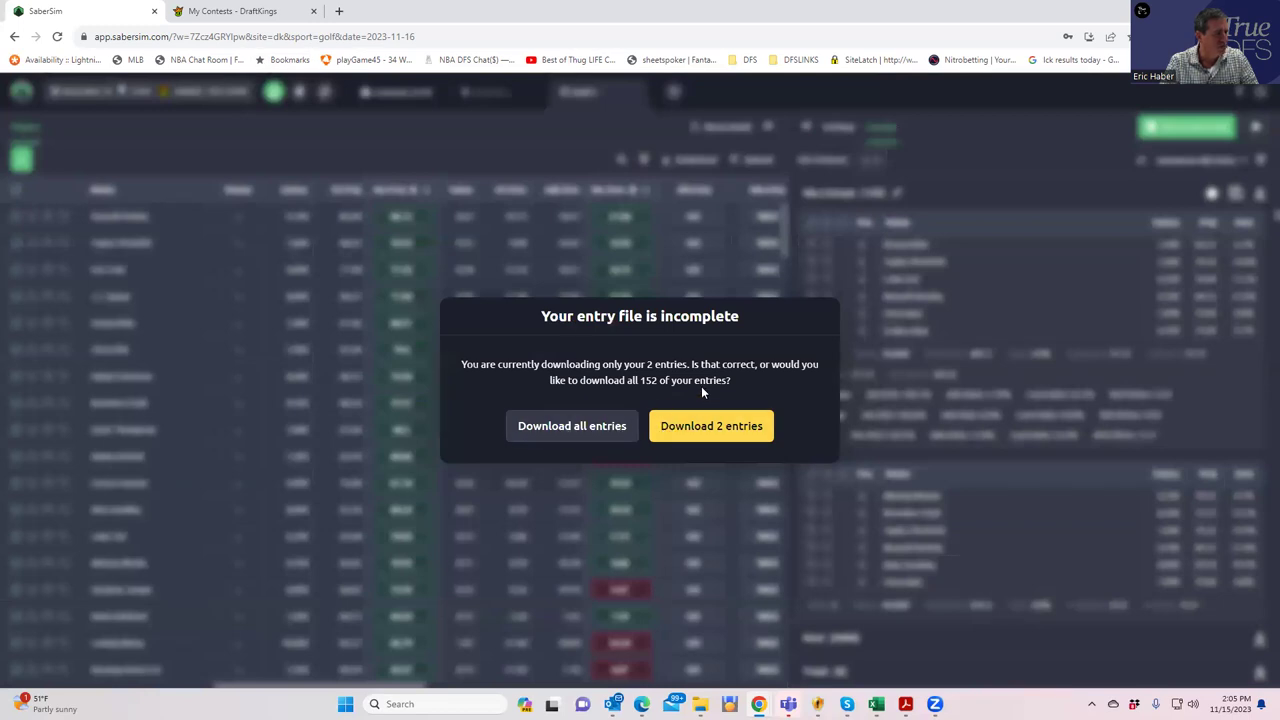
click(609, 437)
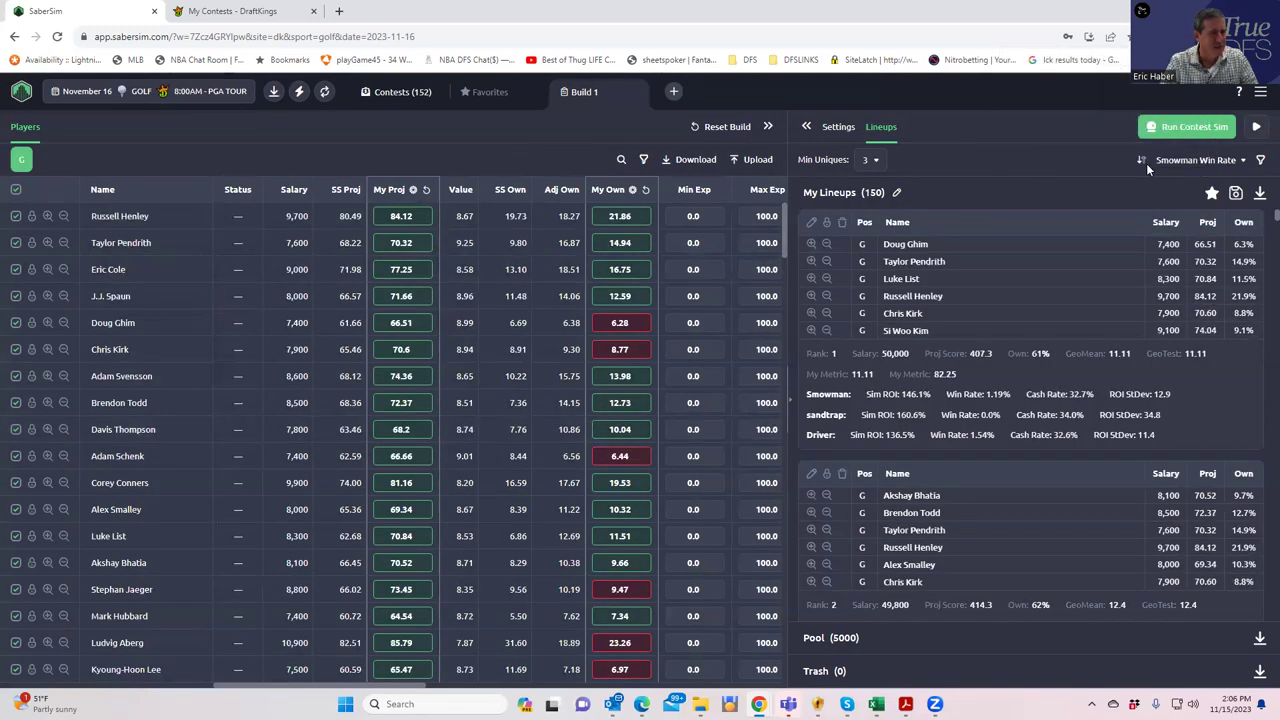
Step: Save the 150 lineups to the Driver, Mega Snowman and Sand Trap contests, duplicating lineups to fill all entries, and download the entry file
click(1237, 195)
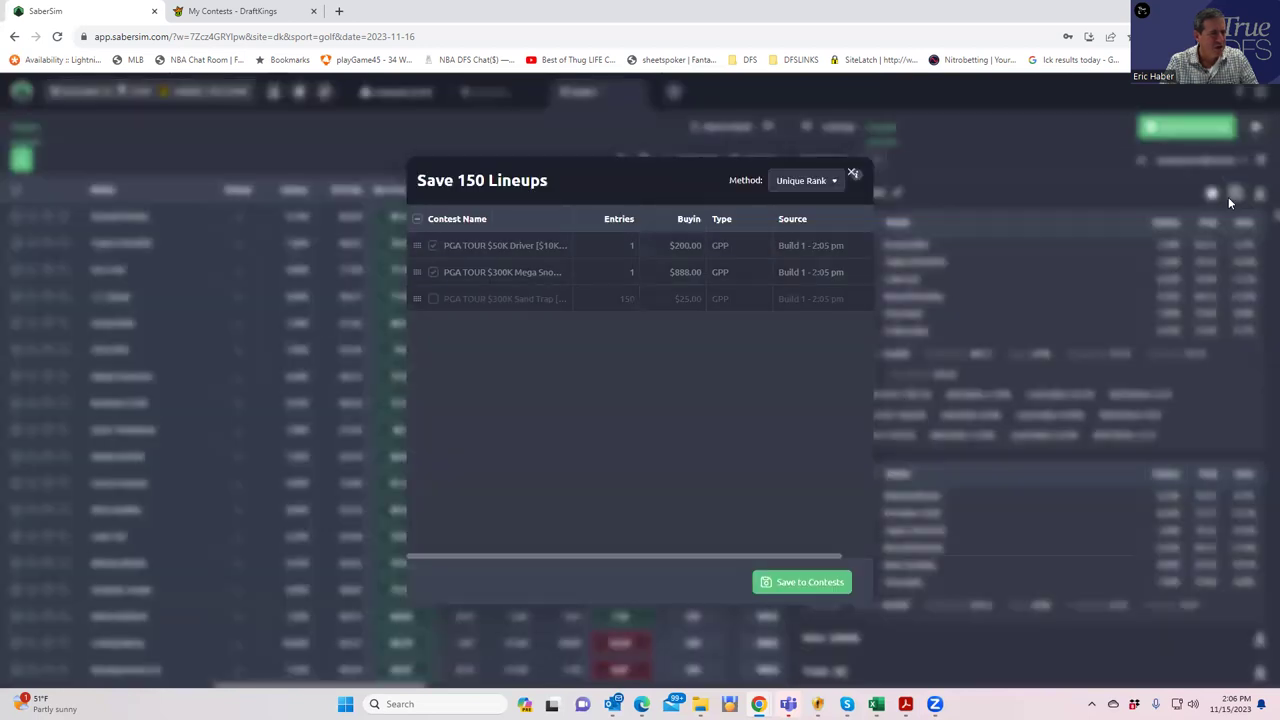
click(433, 300)
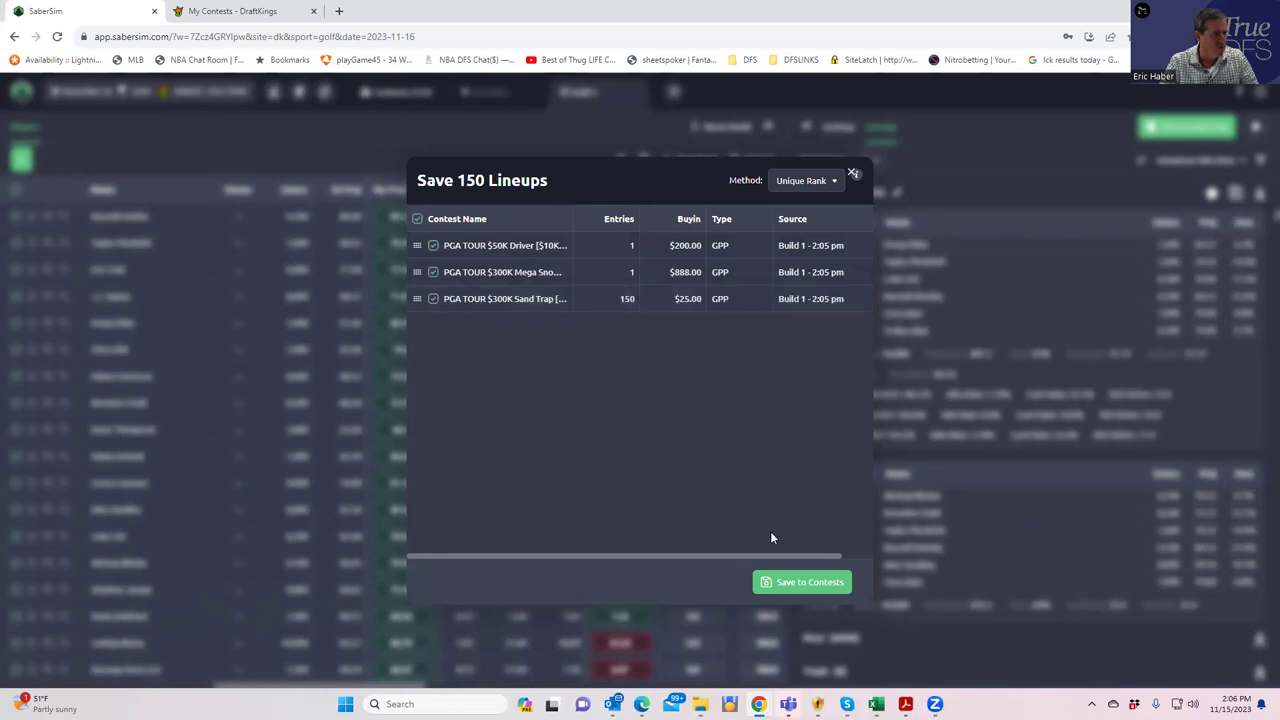
click(801, 582)
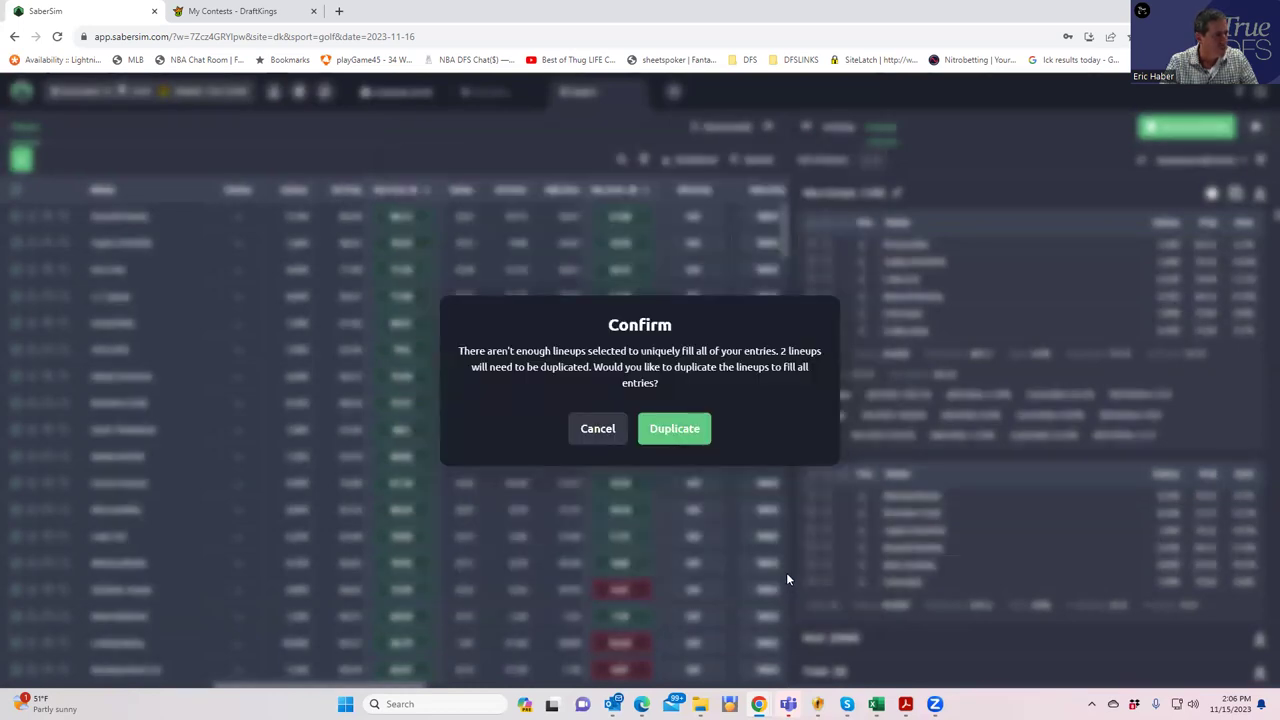
click(682, 430)
click(274, 92)
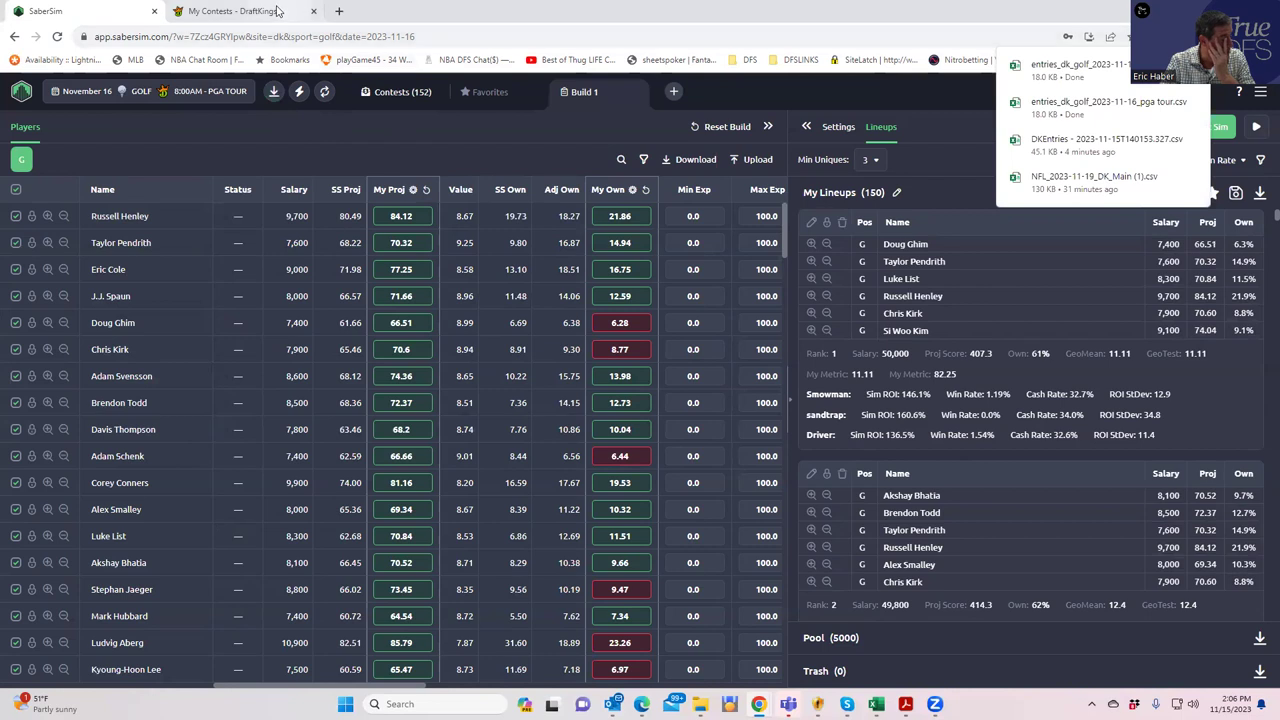
Step: Switch to the DraftKings My Contests page and look through the lower part of the page below the entered contests
click(260, 11)
scroll(705, 210, down, 1)
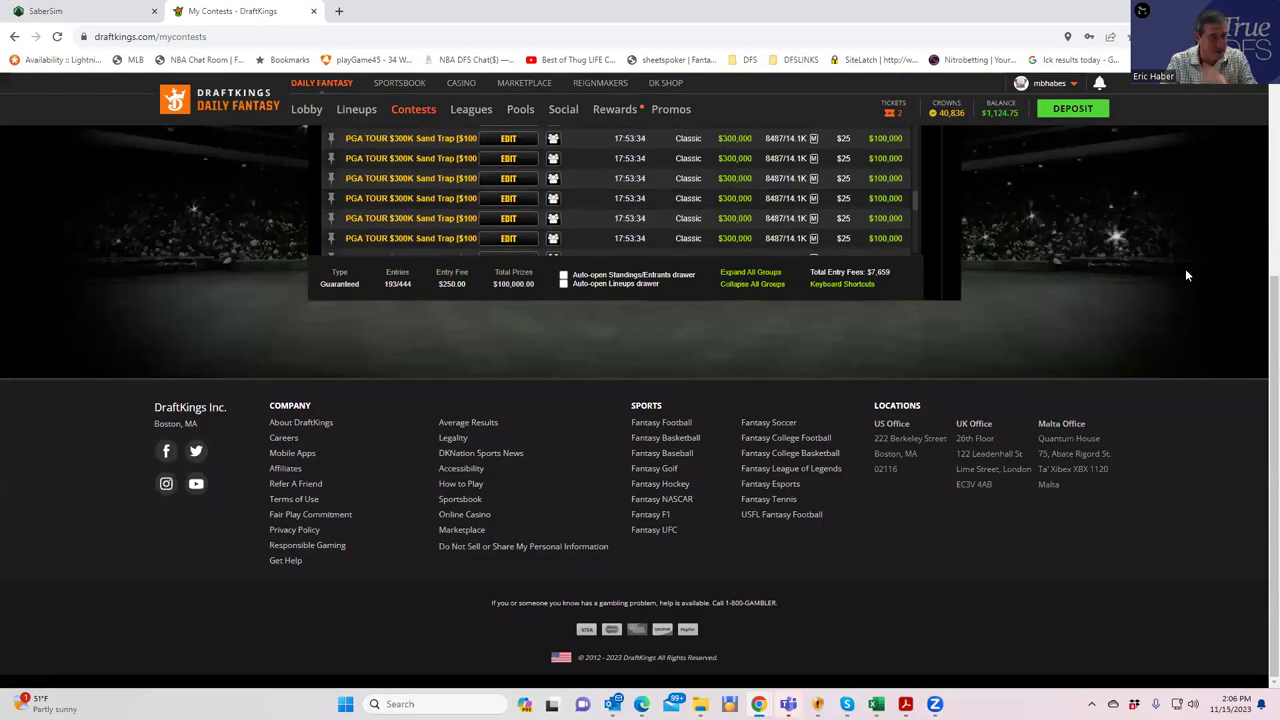